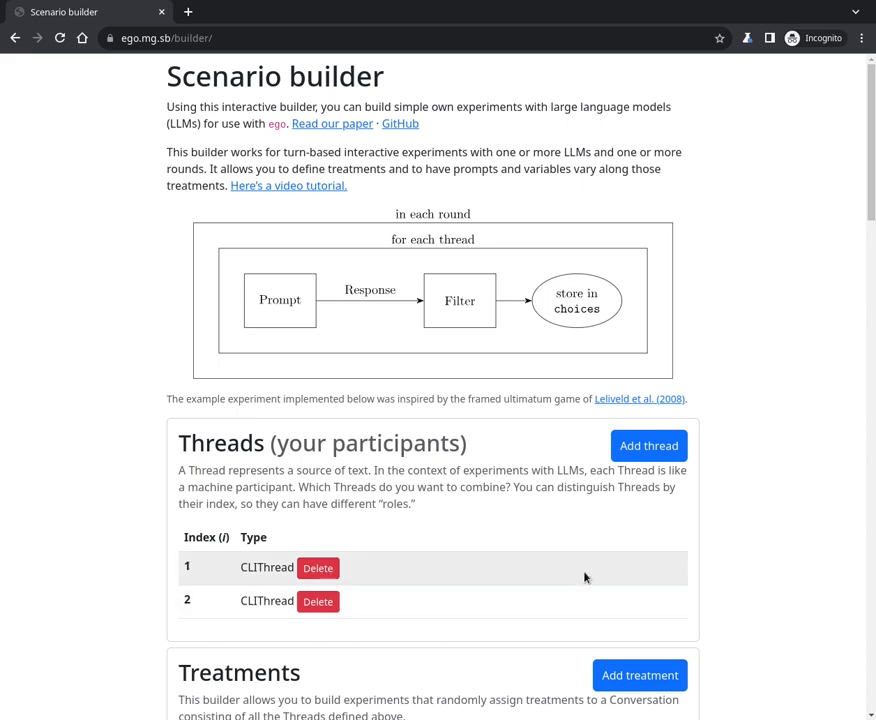
- Add a GPTThread (GPT 4) participant to the threads and delete that thread again
{"action": "left_click", "coordinate": [648, 450]}
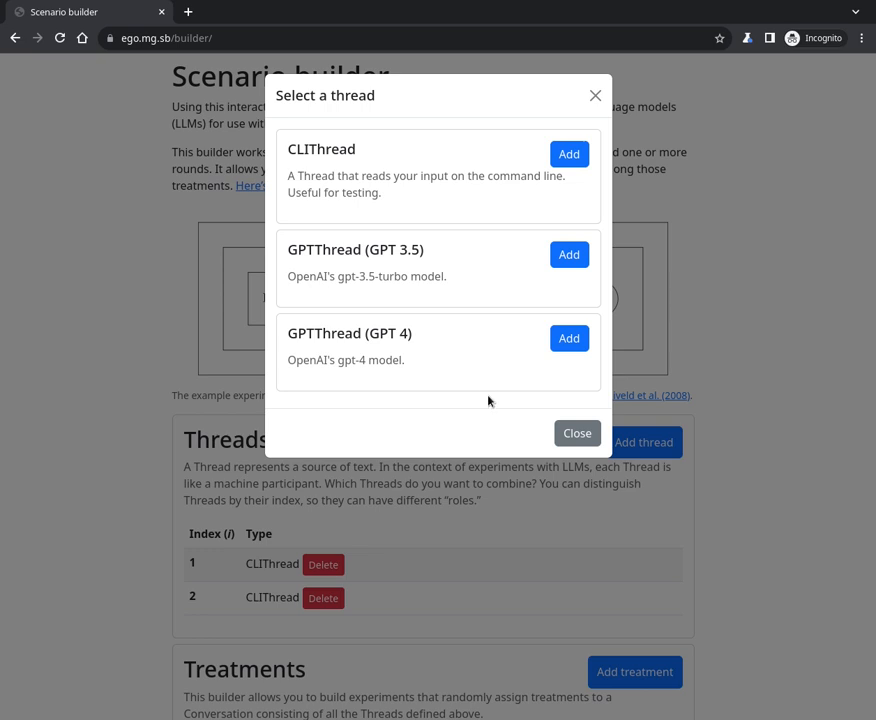
{"action": "left_click", "coordinate": [578, 337]}
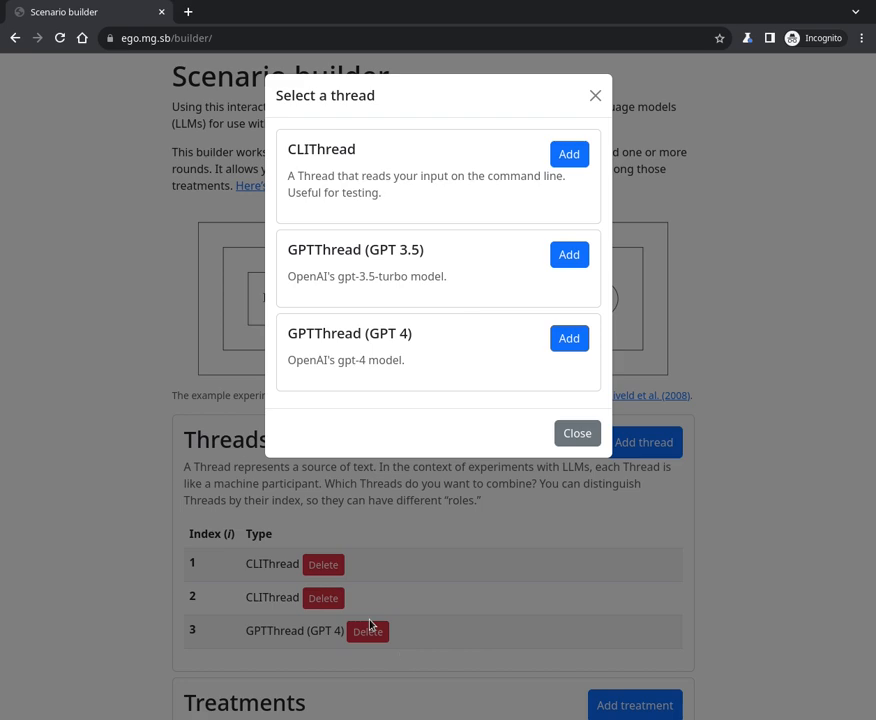
{"action": "left_click", "coordinate": [578, 433]}
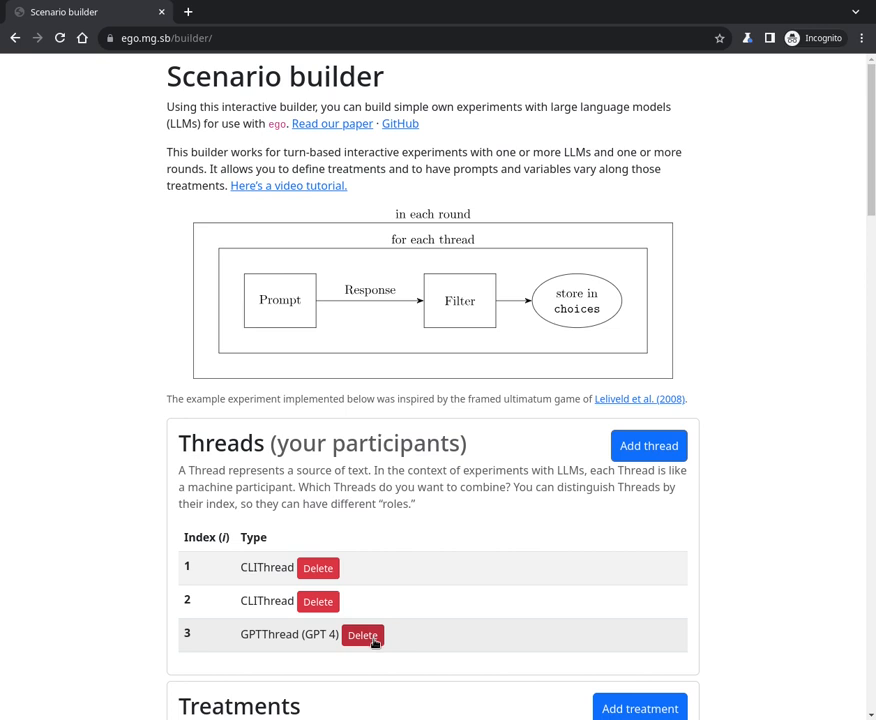
{"action": "left_click", "coordinate": [363, 636]}
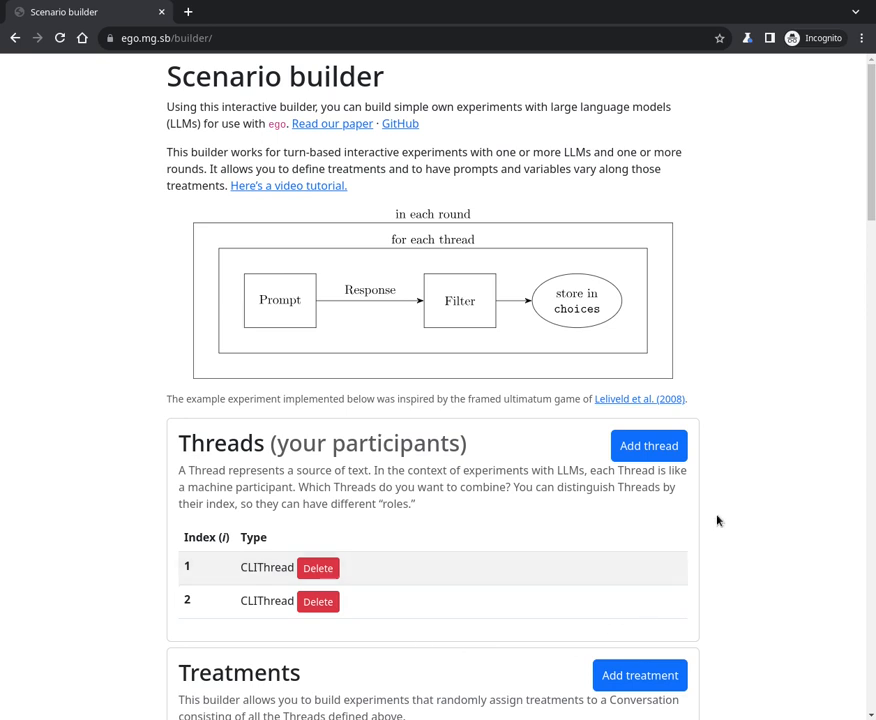
- Add a treatment named another_treatment and delete it again from the treatments list
{"action": "scroll", "coordinate": [781, 446], "scroll_direction": "down", "scroll_amount": 1}
{"action": "scroll", "coordinate": [781, 446], "scroll_direction": "down", "scroll_amount": 3}
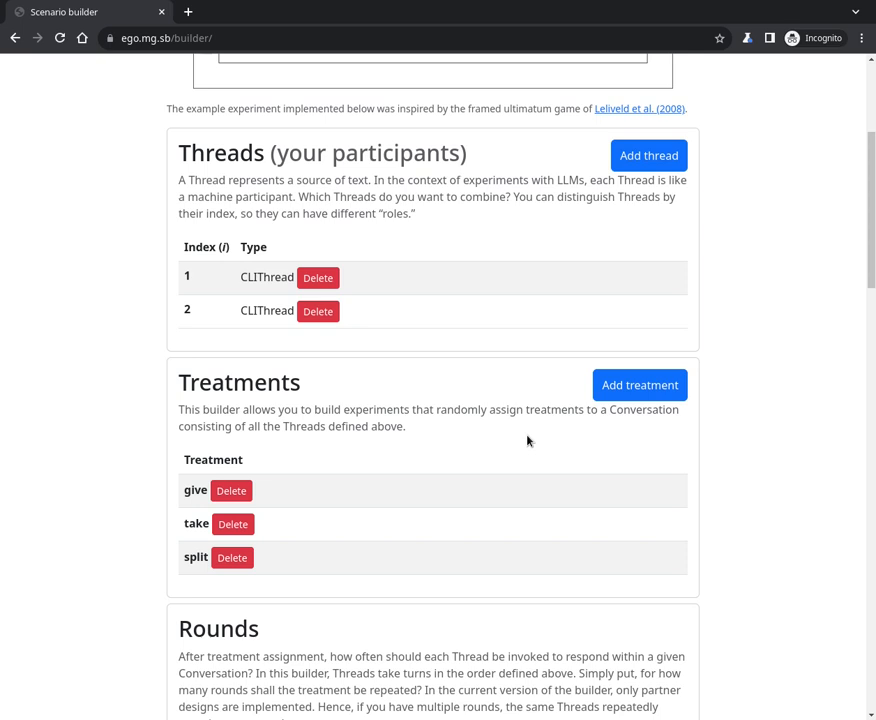
{"action": "left_click", "coordinate": [666, 398]}
{"action": "left_click", "coordinate": [406, 145]}
{"action": "type", "text": "another_treatment"}
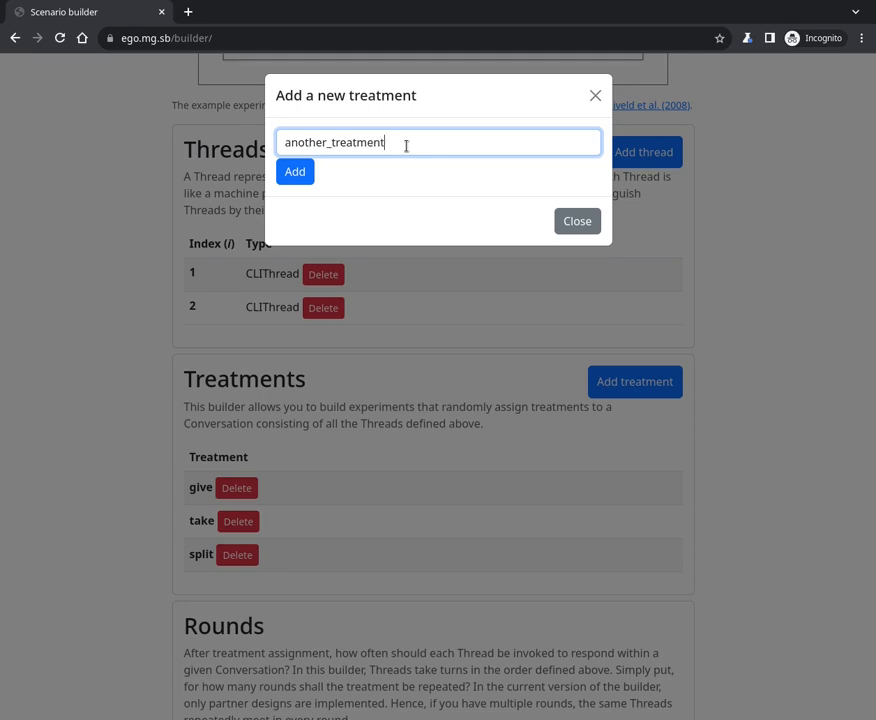
{"action": "left_click", "coordinate": [290, 169]}
{"action": "left_click", "coordinate": [559, 125]}
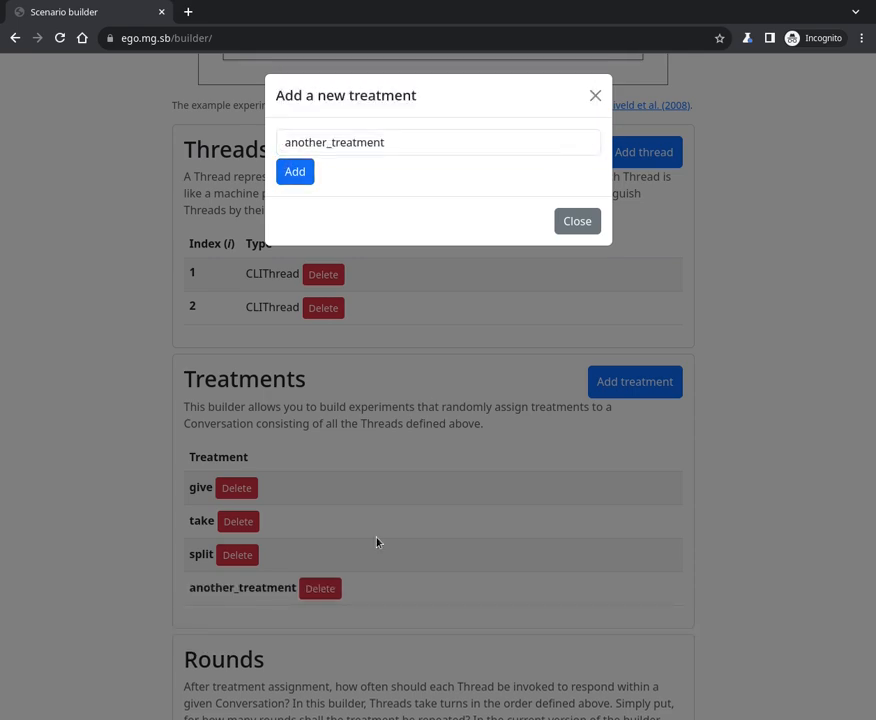
{"action": "left_click", "coordinate": [560, 221]}
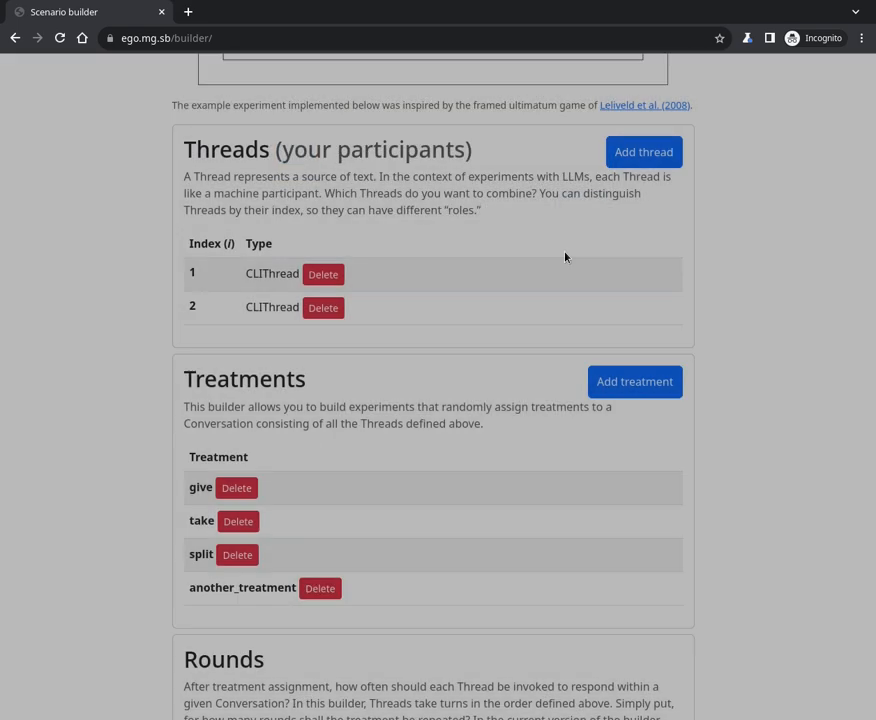
{"action": "left_click", "coordinate": [316, 594]}
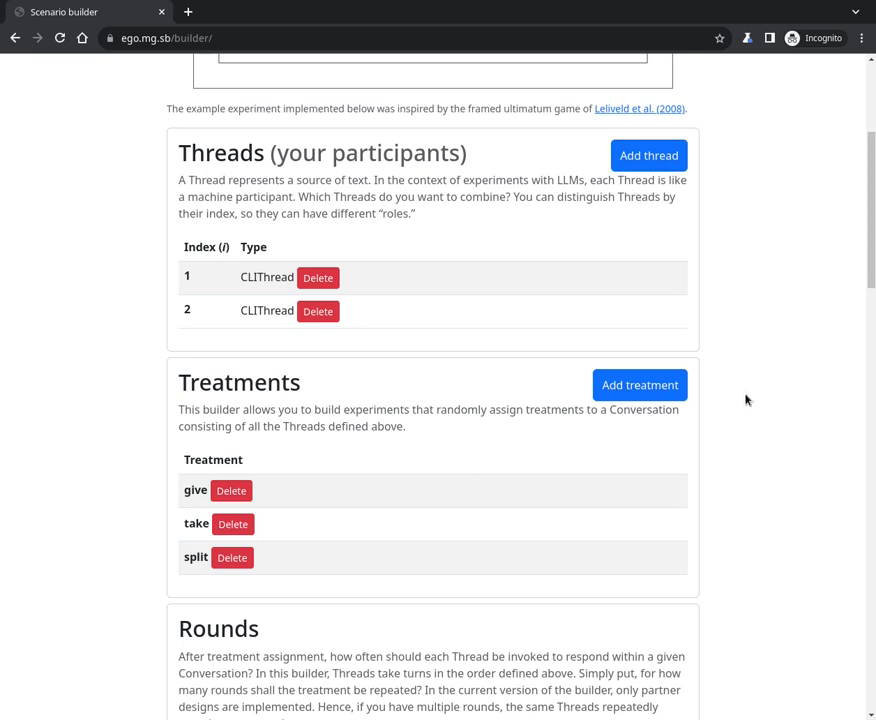
- Review the process diagram, threads, treatments, number of rounds and the proposer_instruction values for each treatment
{"action": "left_click_drag", "start_coordinate": [870, 264], "coordinate": [871, 139]}
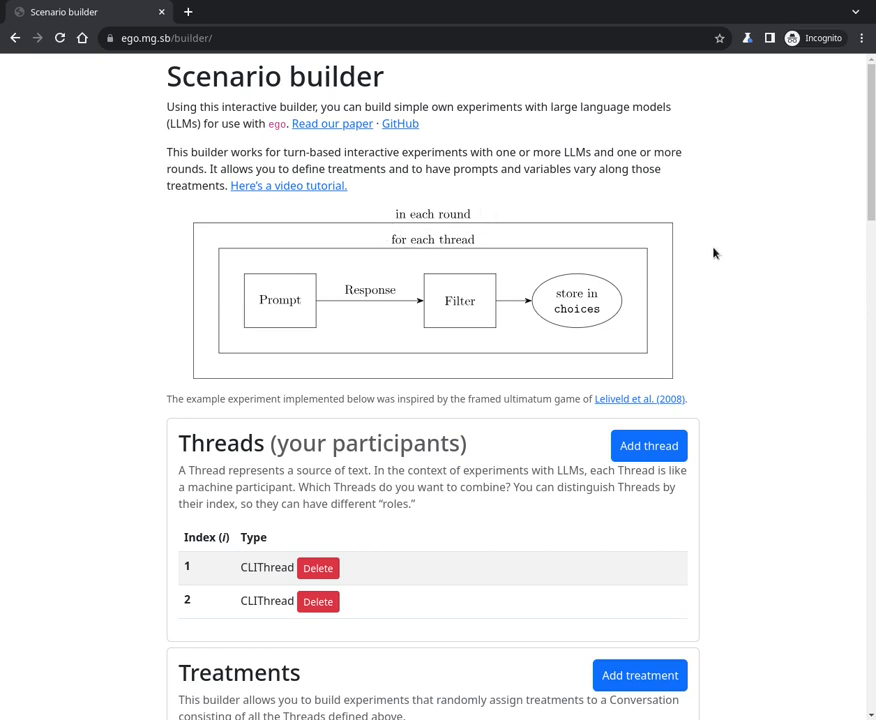
{"action": "scroll", "coordinate": [714, 253], "scroll_direction": "down", "scroll_amount": 4}
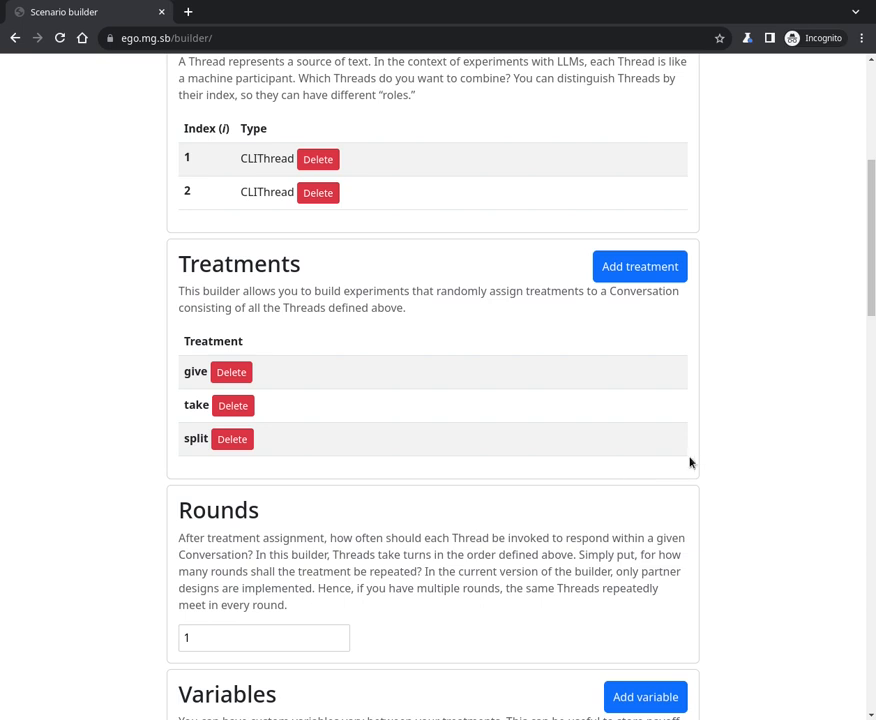
{"action": "scroll", "coordinate": [688, 461], "scroll_direction": "down", "scroll_amount": 2}
{"action": "scroll", "coordinate": [689, 461], "scroll_direction": "down", "scroll_amount": 1}
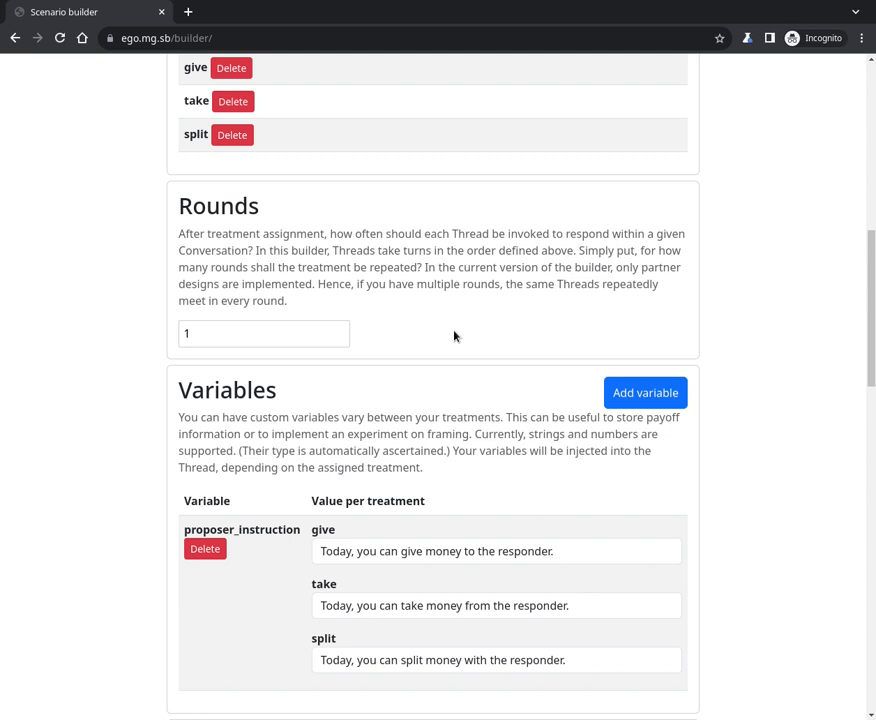
{"action": "scroll", "coordinate": [454, 337], "scroll_direction": "up", "scroll_amount": 6}
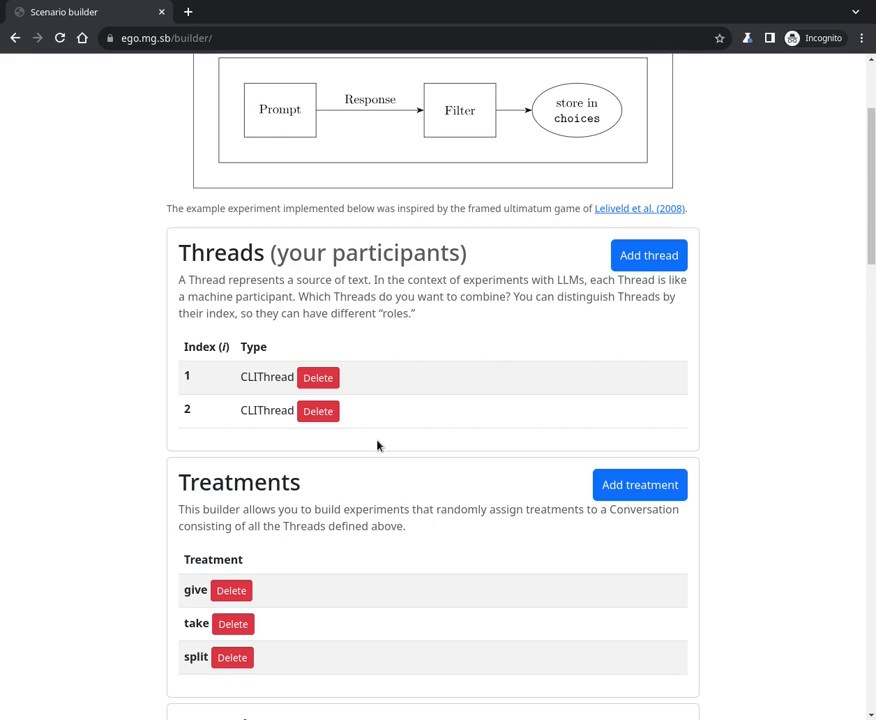
{"action": "scroll", "coordinate": [377, 445], "scroll_direction": "down", "scroll_amount": 5}
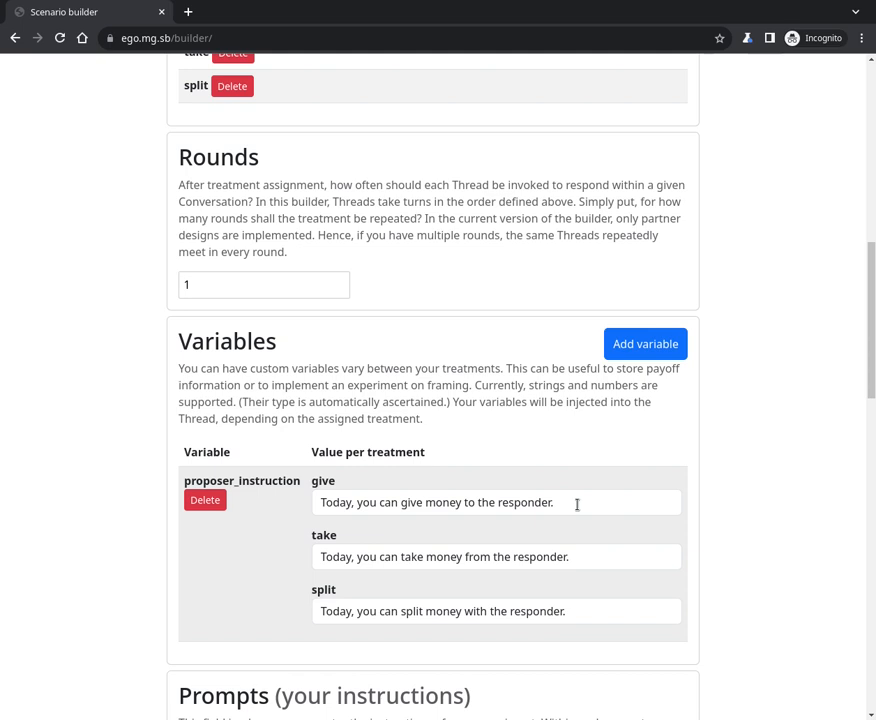
{"action": "left_click", "coordinate": [591, 549]}
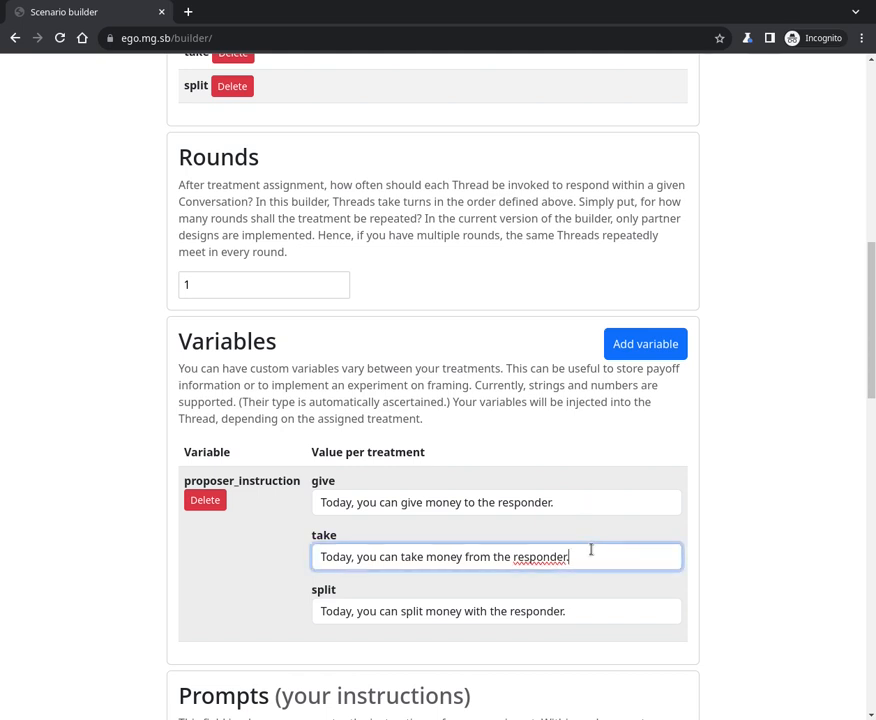
{"action": "type", "text": "."}
{"action": "left_click", "coordinate": [598, 611]}
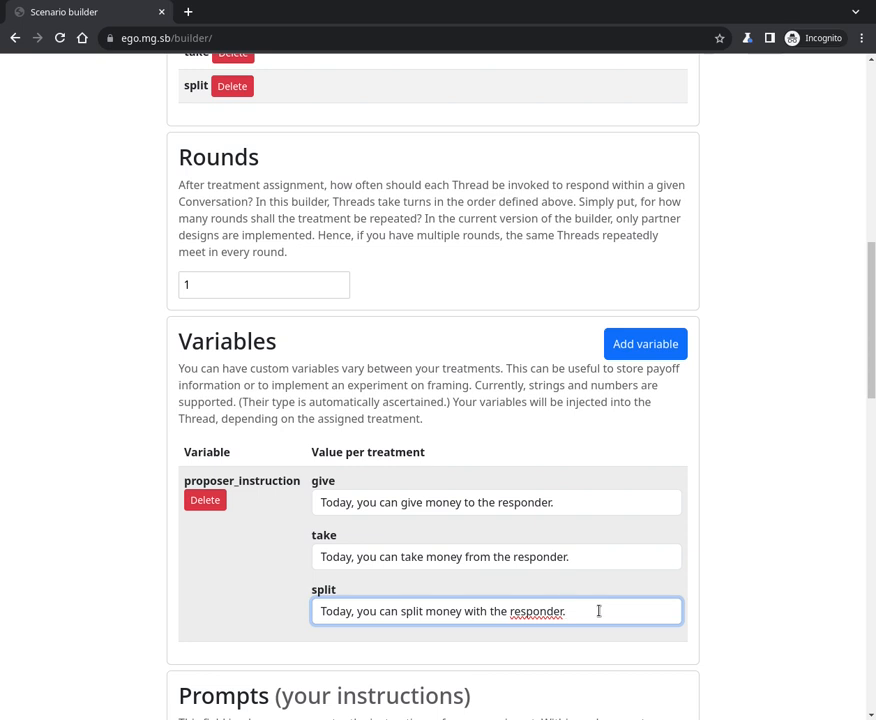
{"action": "left_click", "coordinate": [665, 414]}
- Add a new variable named endowment to the experiment's variables
{"action": "scroll", "coordinate": [675, 453], "scroll_direction": "down", "scroll_amount": 1}
{"action": "left_click", "coordinate": [667, 291]}
{"action": "left_click", "coordinate": [478, 150]}
{"action": "type", "text": "en"}
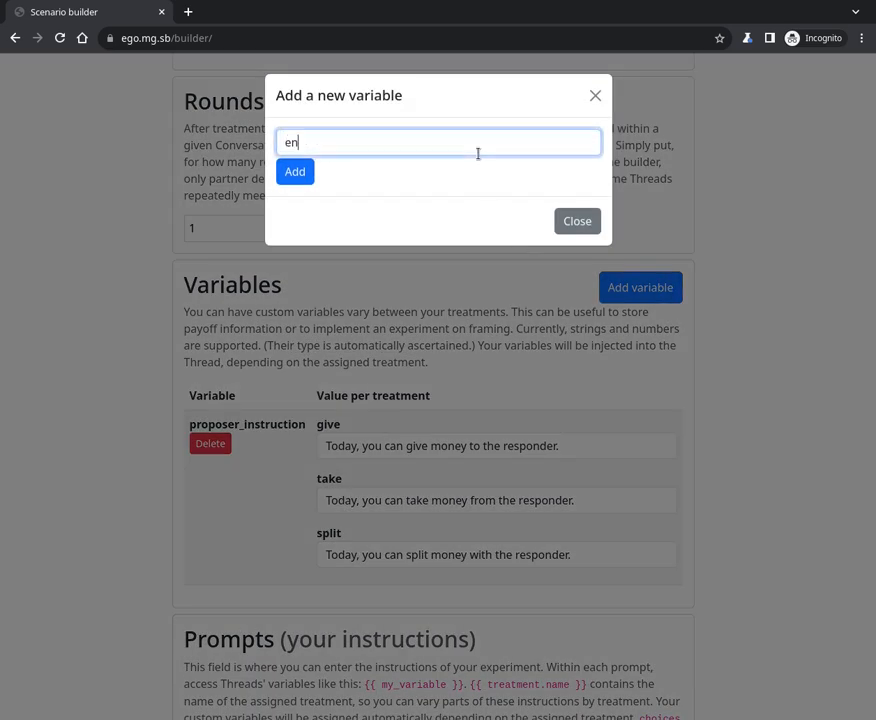
{"action": "type", "text": "dowment"}
{"action": "left_click", "coordinate": [293, 171]}
{"action": "left_click", "coordinate": [560, 125]}
{"action": "left_click", "coordinate": [575, 223]}
- Check the endowment variable's empty give, take and split values and delete the variable
{"action": "scroll", "coordinate": [571, 297], "scroll_direction": "down", "scroll_amount": 1}
{"action": "scroll", "coordinate": [571, 297], "scroll_direction": "down", "scroll_amount": 2}
{"action": "left_click", "coordinate": [551, 322]}
{"action": "left_click", "coordinate": [549, 428]}
{"action": "left_click", "coordinate": [536, 534]}
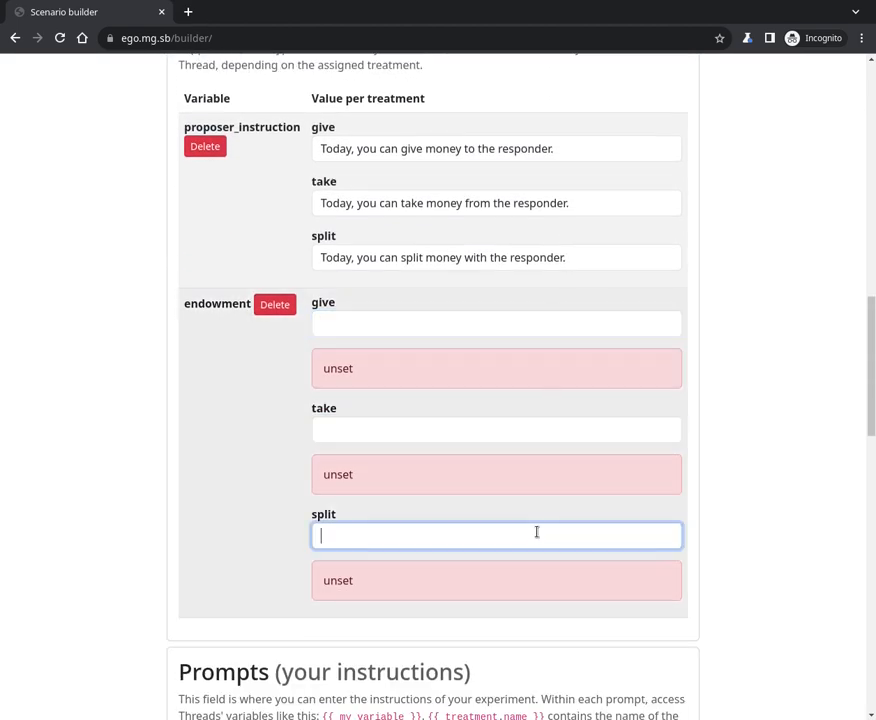
{"action": "left_click", "coordinate": [600, 322]}
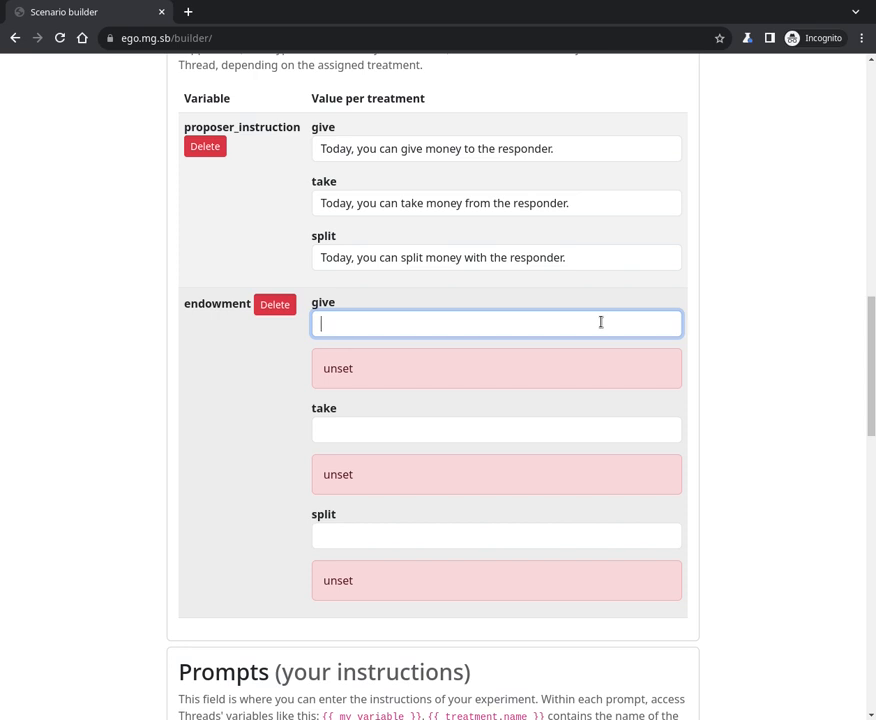
{"action": "left_click", "coordinate": [276, 375]}
{"action": "left_click", "coordinate": [289, 311]}
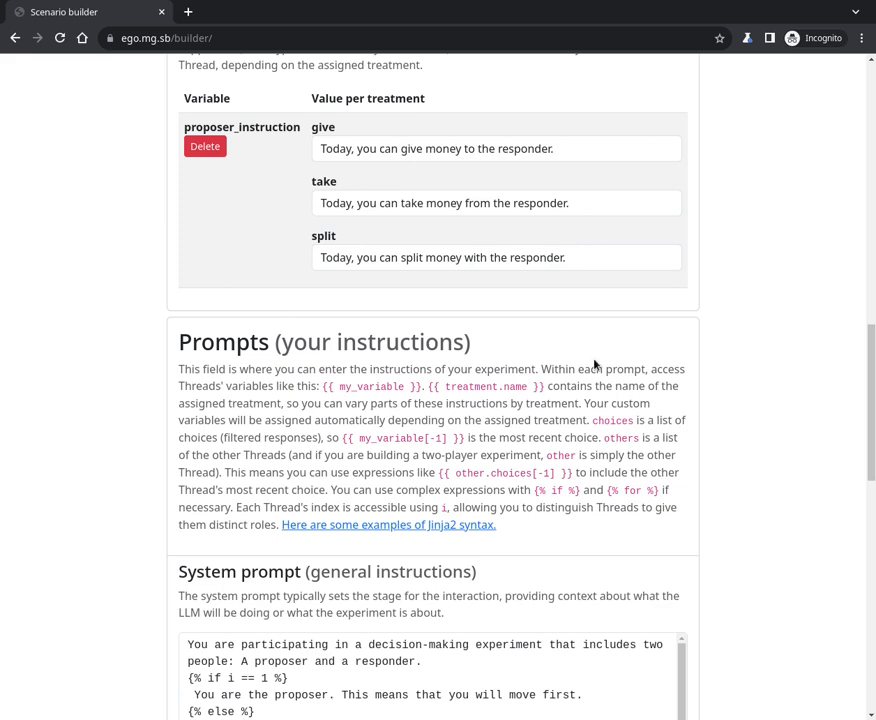
- Read the Prompts section's explanation of {{ my_variable }}, the {% if %} and {% for %} expressions and the thread index i
{"action": "scroll", "coordinate": [594, 362], "scroll_direction": "up", "scroll_amount": 2}
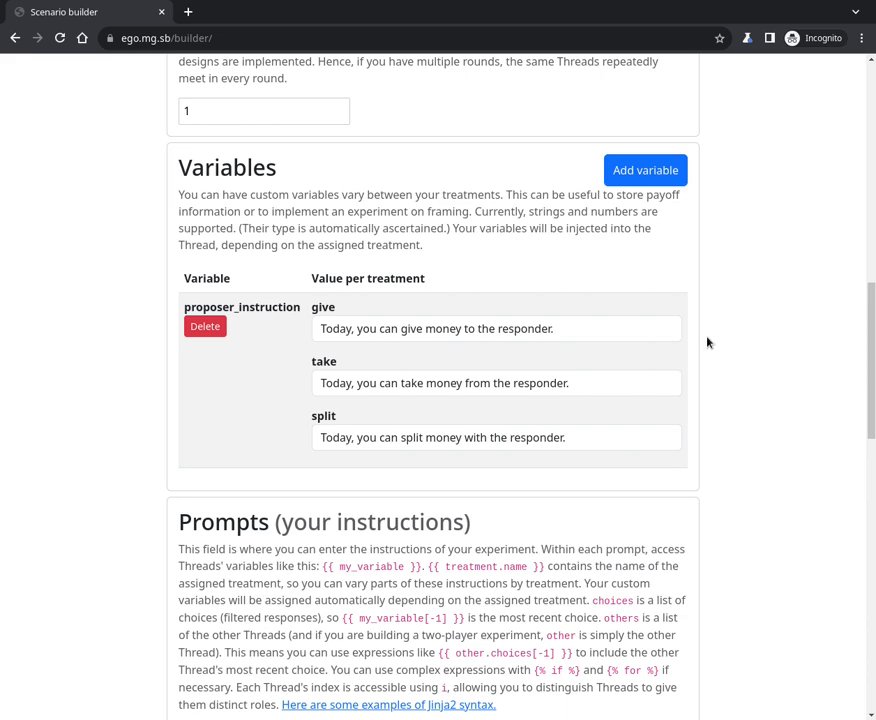
{"action": "scroll", "coordinate": [707, 342], "scroll_direction": "down", "scroll_amount": 3}
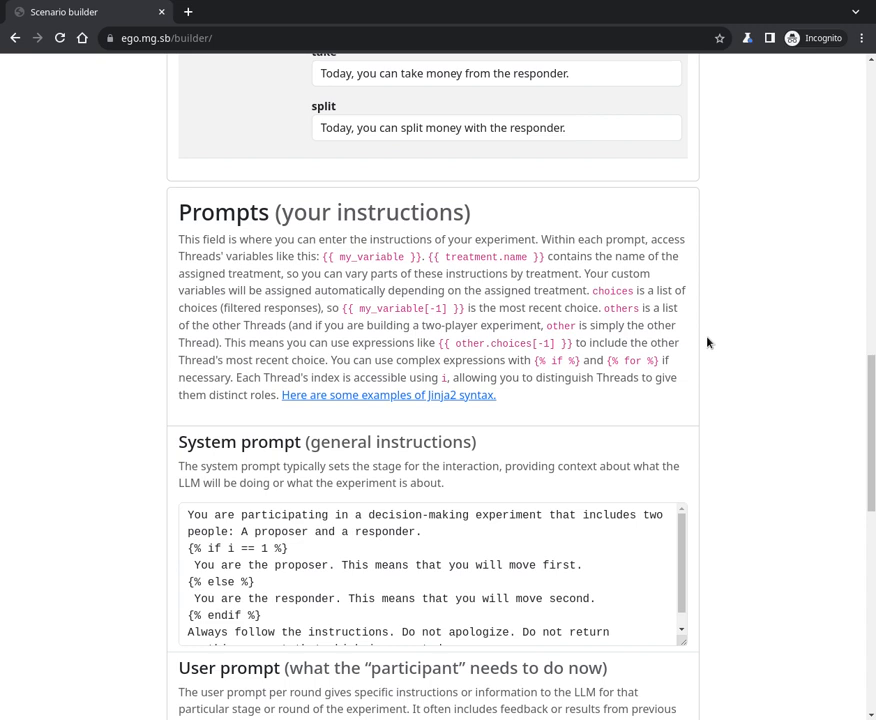
{"action": "left_click_drag", "start_coordinate": [323, 257], "coordinate": [424, 257]}
{"action": "left_click", "coordinate": [440, 290]}
{"action": "left_click_drag", "start_coordinate": [534, 362], "coordinate": [665, 361]}
{"action": "left_click", "coordinate": [669, 368]}
{"action": "scroll", "coordinate": [448, 342], "scroll_direction": "up", "scroll_amount": 3}
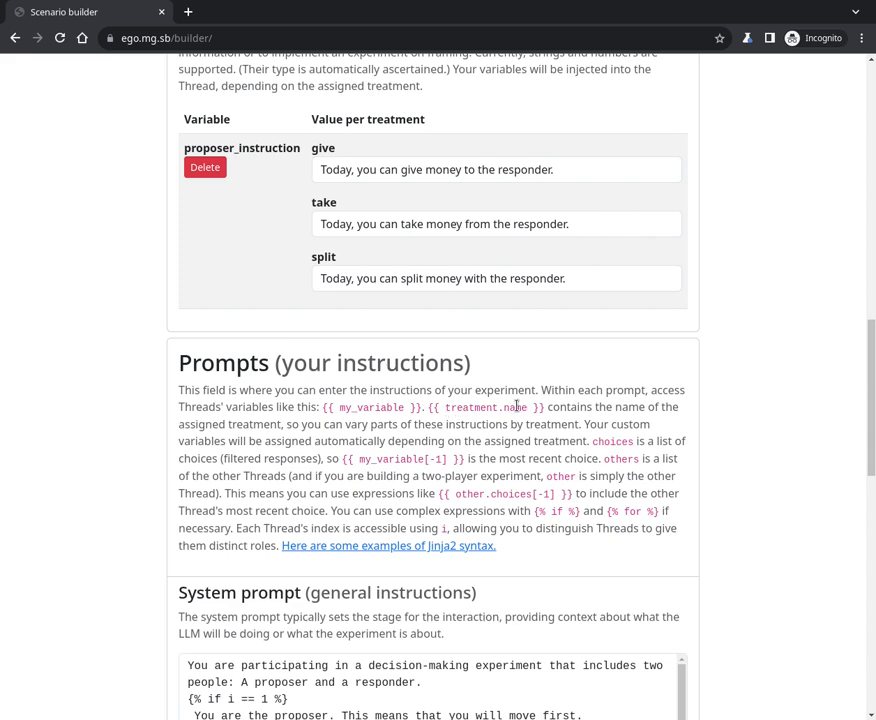
{"action": "scroll", "coordinate": [589, 476], "scroll_direction": "up", "scroll_amount": 5}
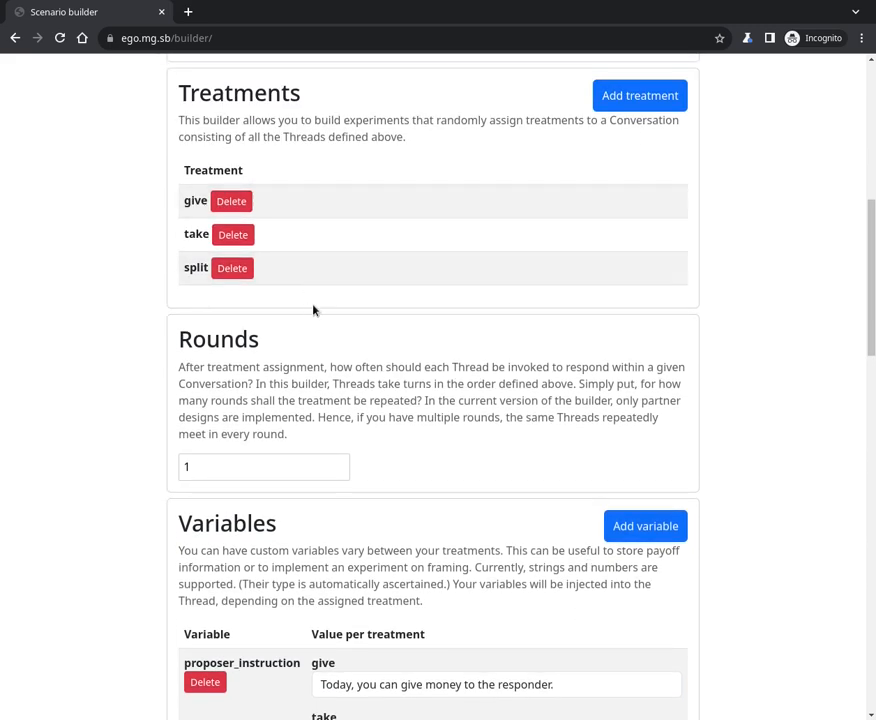
{"action": "scroll", "coordinate": [313, 310], "scroll_direction": "down", "scroll_amount": 5}
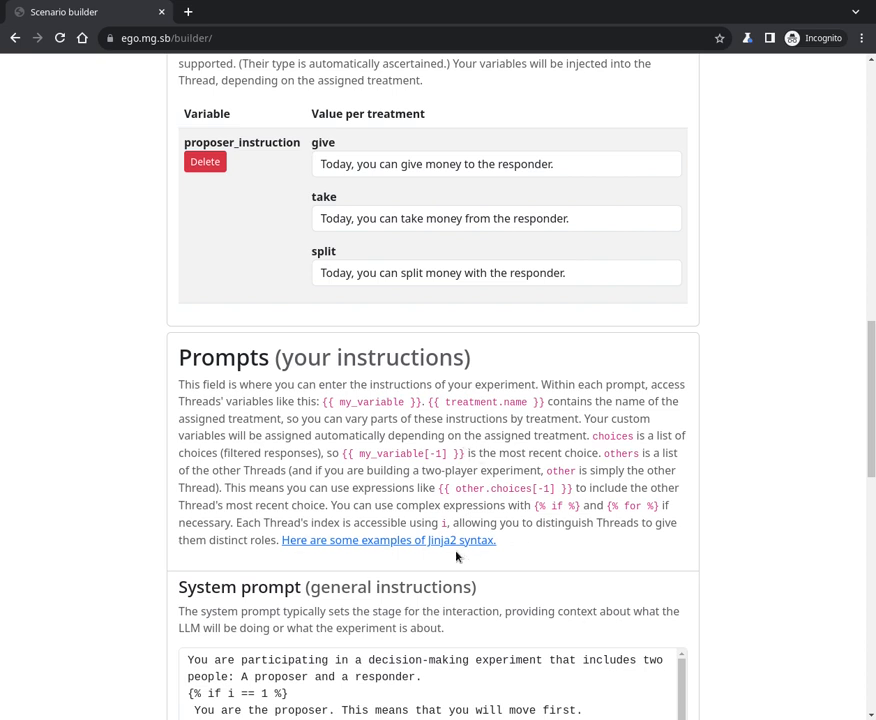
{"action": "double_click", "coordinate": [441, 524]}
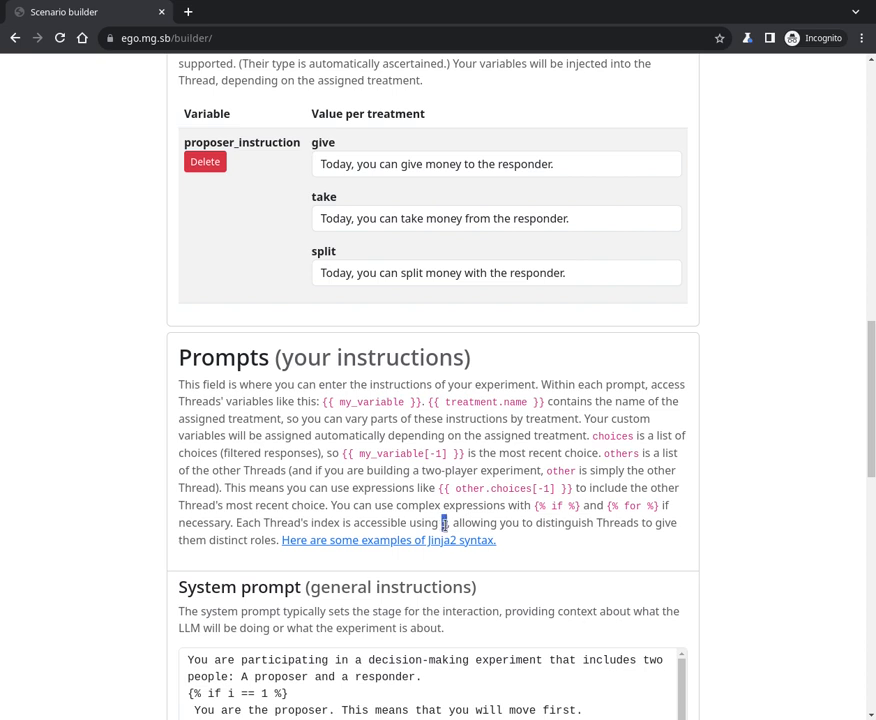
{"action": "left_click", "coordinate": [549, 547]}
- Review the threads, treatments and process diagram, and examine how prompts reference {{ other.choices[-1] }} and others
{"action": "scroll", "coordinate": [563, 540], "scroll_direction": "up", "scroll_amount": 8}
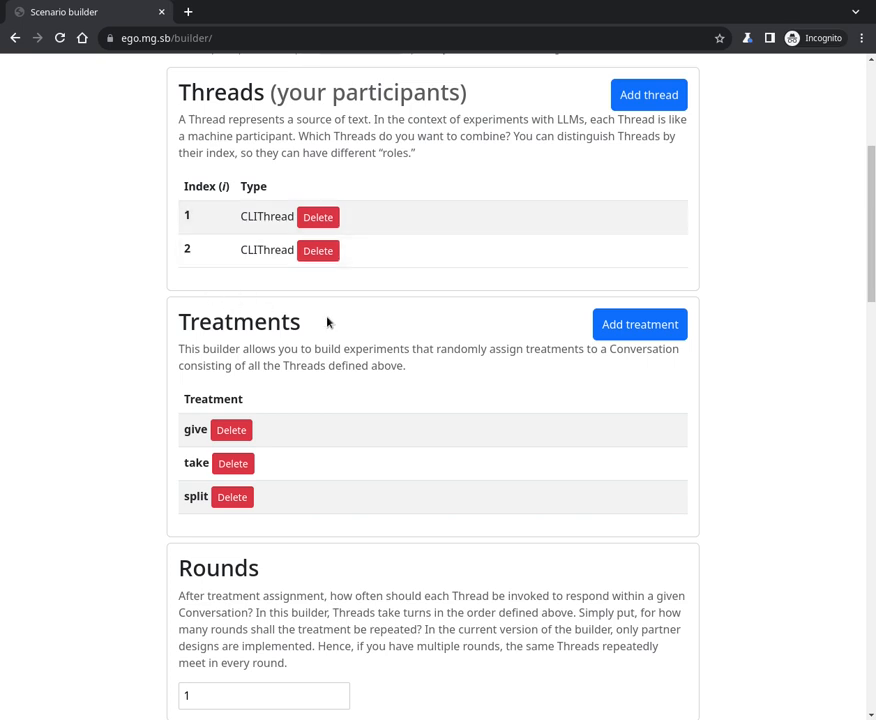
{"action": "scroll", "coordinate": [491, 326], "scroll_direction": "down", "scroll_amount": 9}
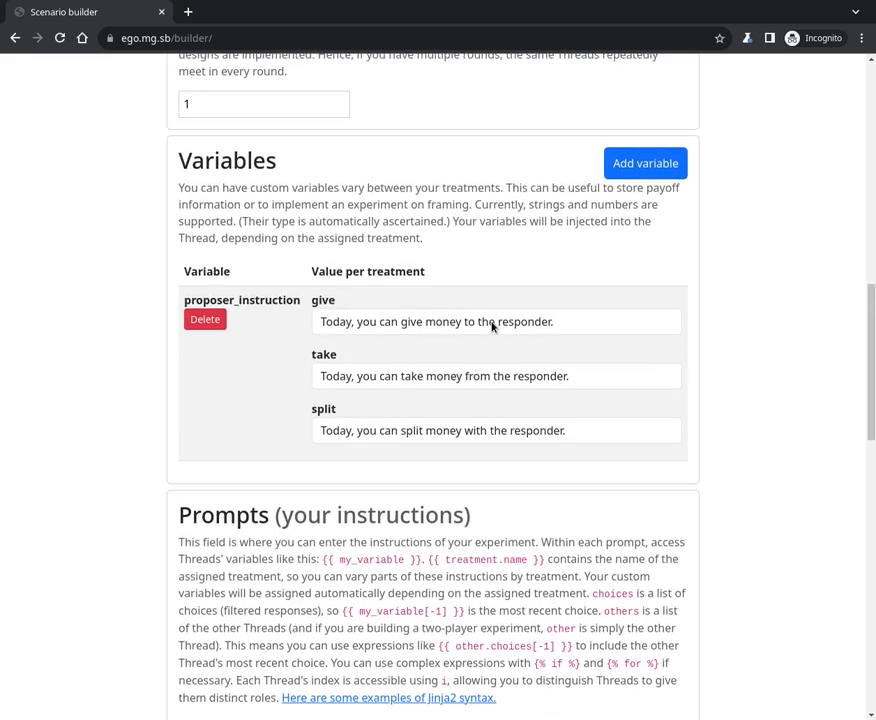
{"action": "scroll", "coordinate": [491, 326], "scroll_direction": "down", "scroll_amount": 1}
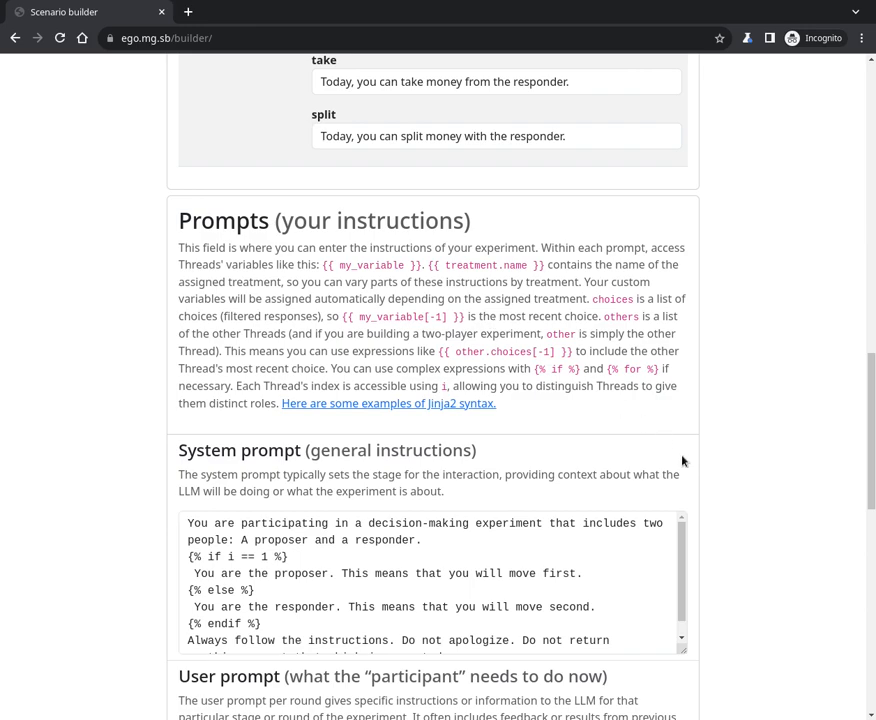
{"action": "scroll", "coordinate": [689, 441], "scroll_direction": "up", "scroll_amount": 15}
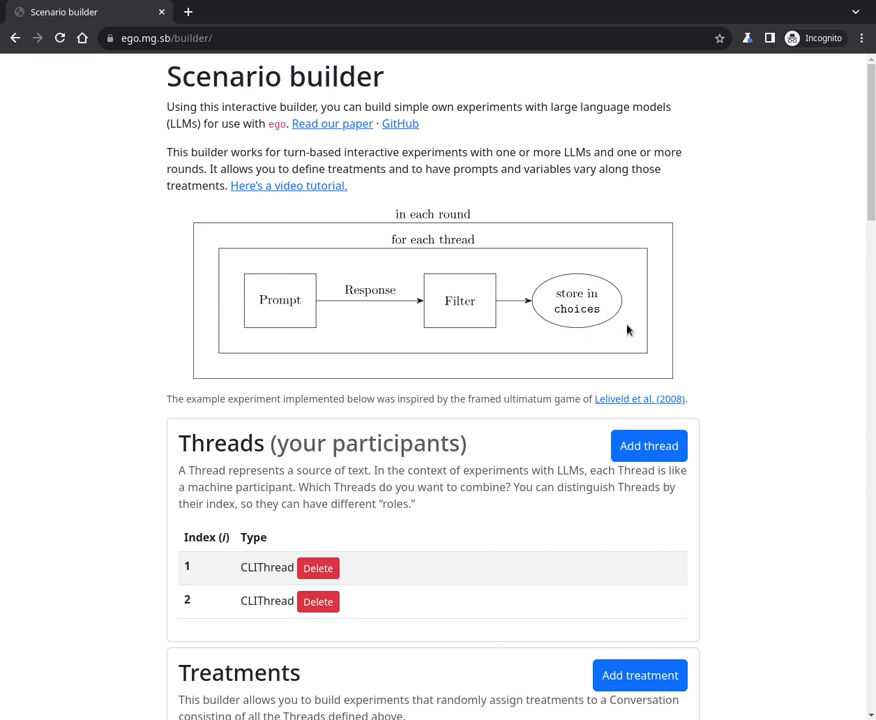
{"action": "scroll", "coordinate": [724, 296], "scroll_direction": "down", "scroll_amount": 12}
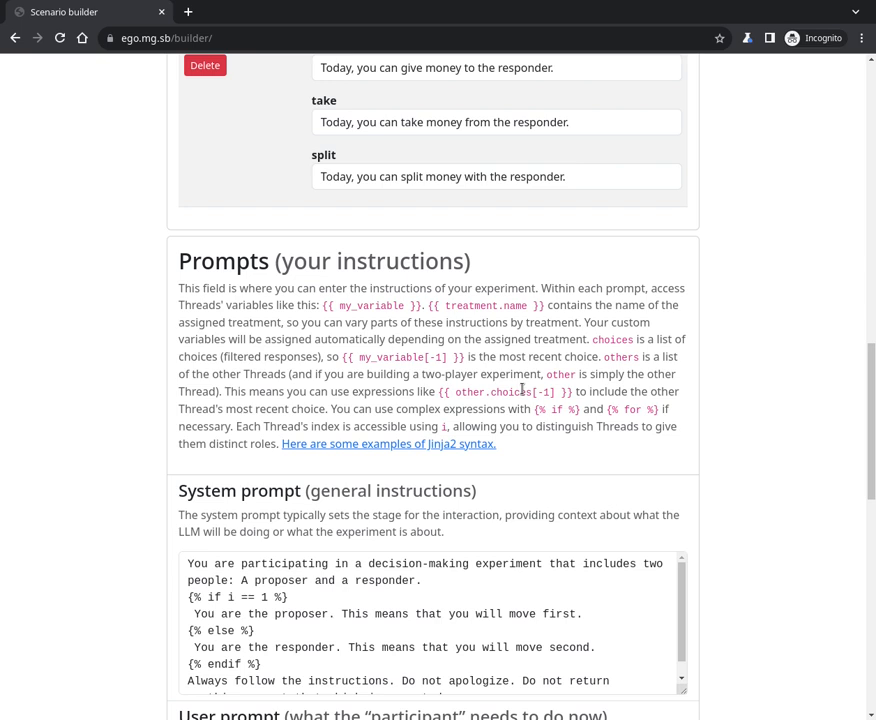
{"action": "left_click_drag", "start_coordinate": [455, 392], "coordinate": [531, 392]}
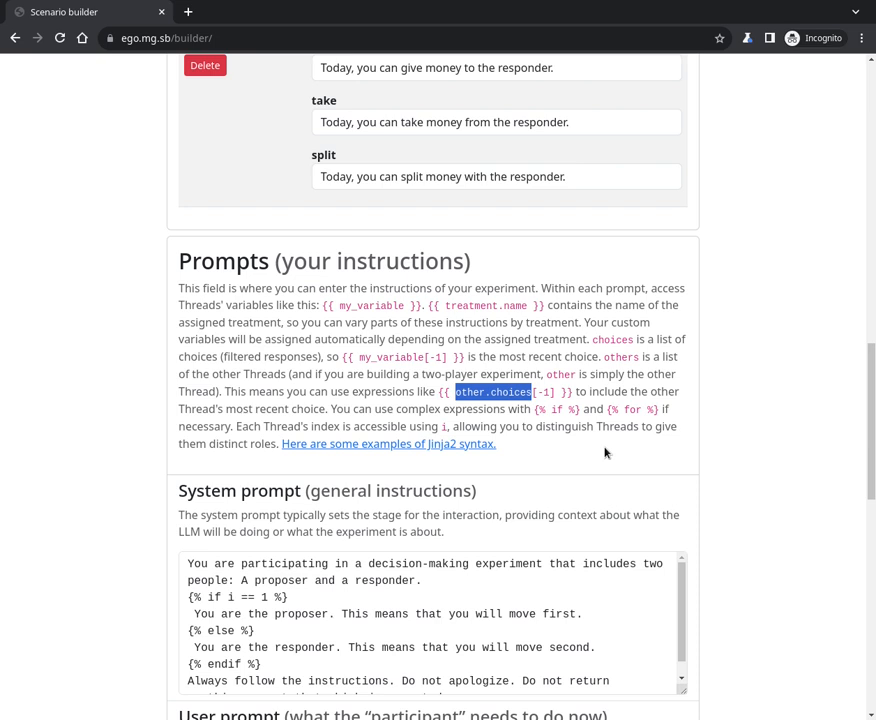
{"action": "left_click_drag", "start_coordinate": [536, 392], "coordinate": [550, 392]}
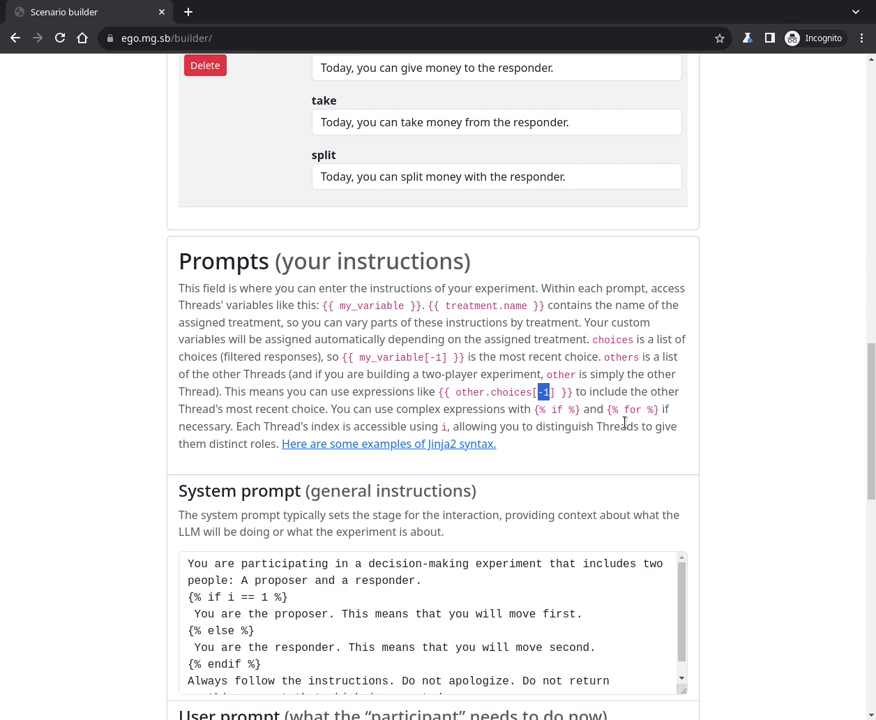
{"action": "left_click_drag", "start_coordinate": [438, 392], "coordinate": [586, 408]}
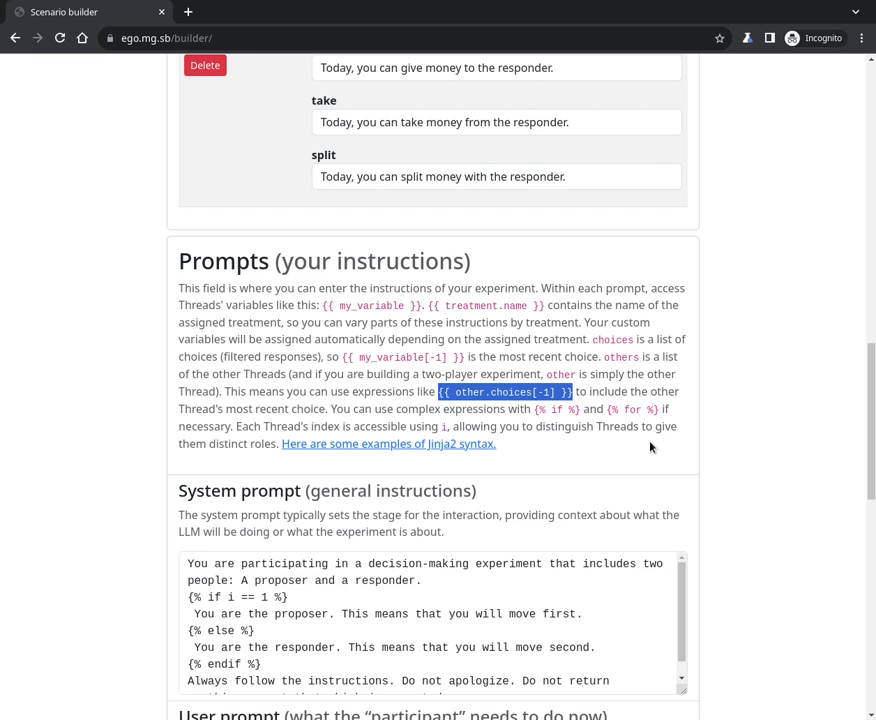
{"action": "double_click", "coordinate": [621, 357]}
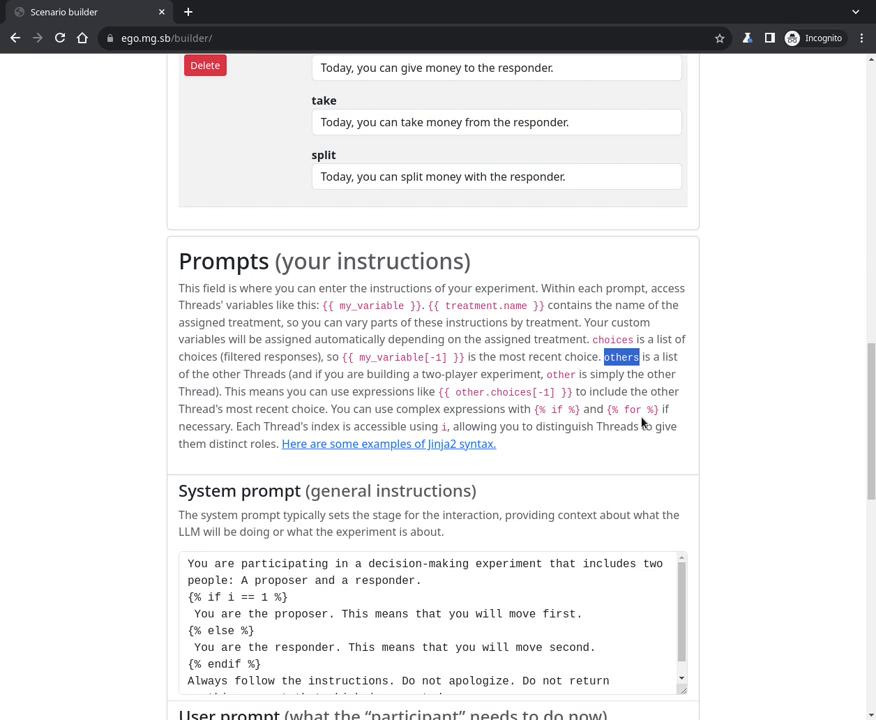
- Check the other reference in the Prompts explanation and enlarge the System prompt text box so its full text fits
{"action": "double_click", "coordinate": [474, 393]}
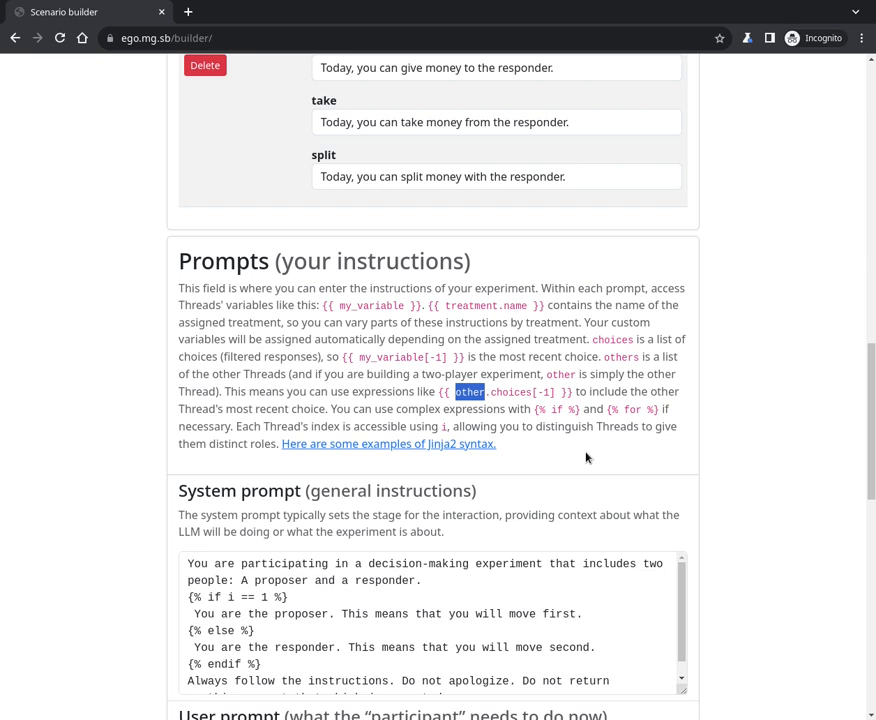
{"action": "left_click", "coordinate": [586, 457]}
{"action": "scroll", "coordinate": [748, 441], "scroll_direction": "down", "scroll_amount": 5}
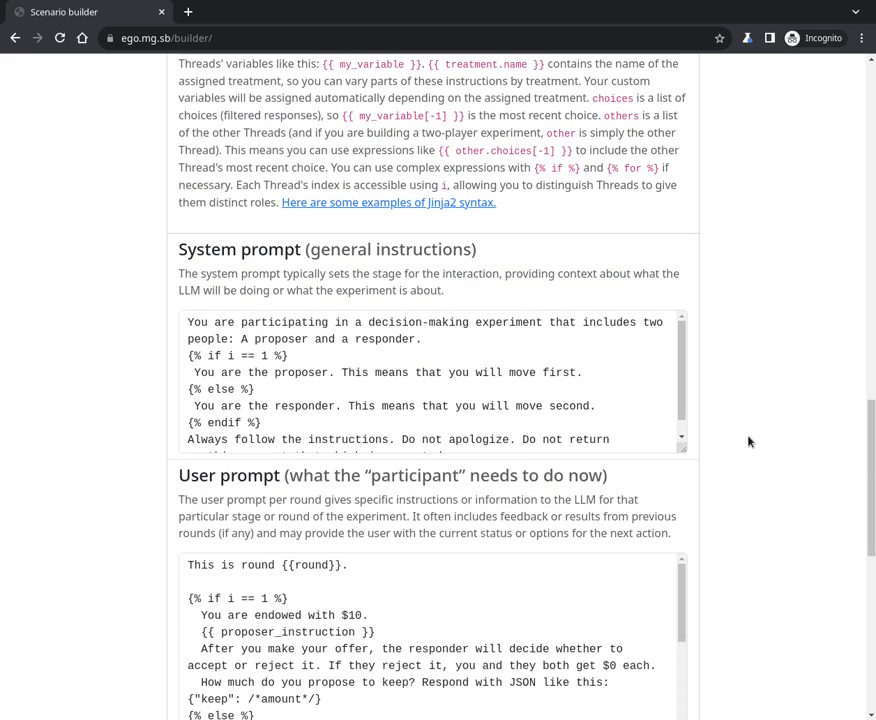
{"action": "left_click_drag", "start_coordinate": [676, 446], "coordinate": [676, 590]}
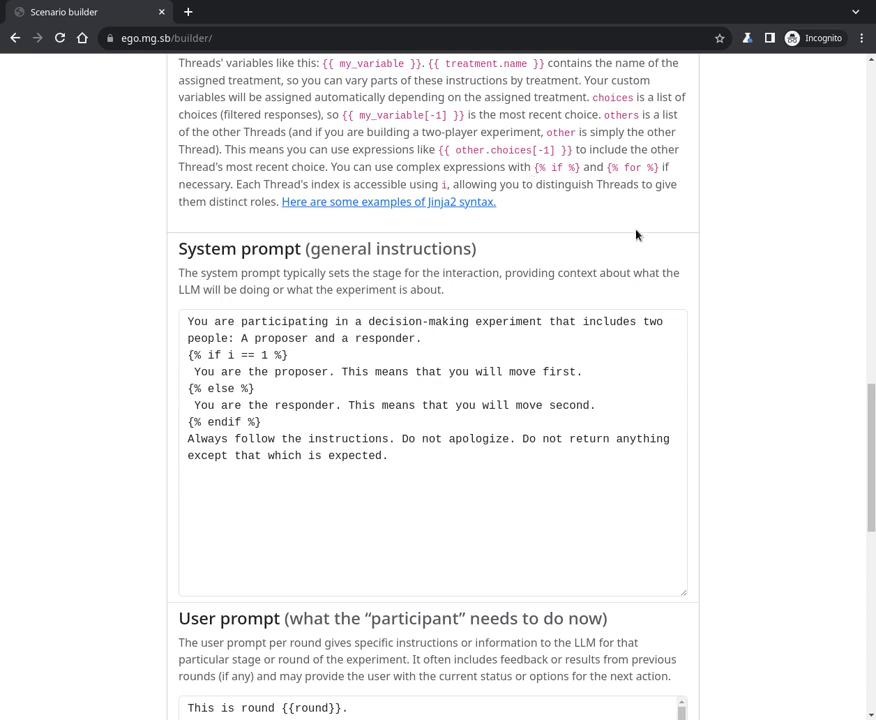
- Read the system prompt's opening sentence and the separate role sentences for the proposer and the responder
{"action": "triple_click", "coordinate": [393, 328]}
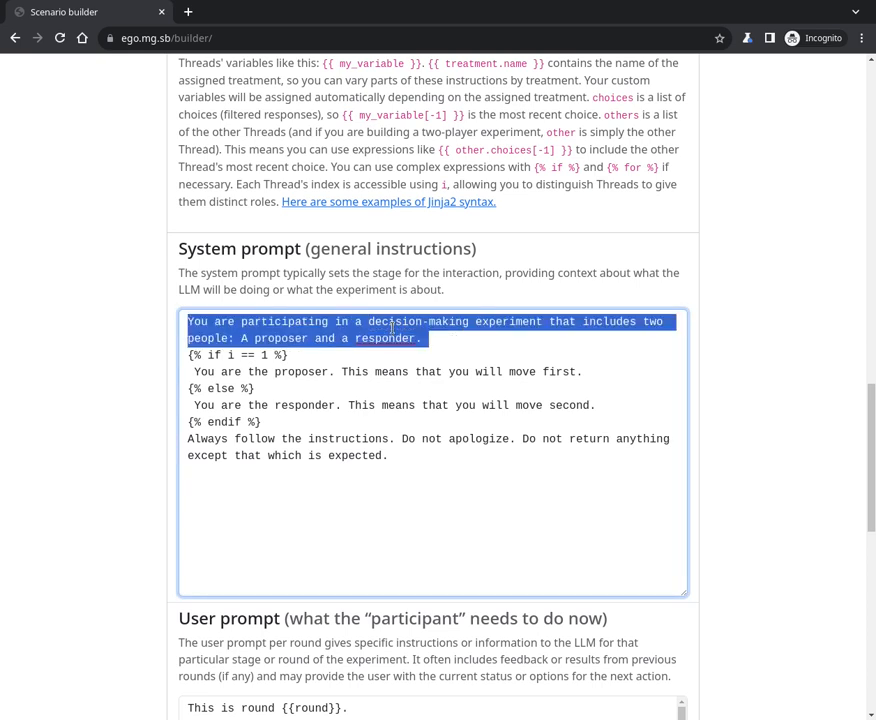
{"action": "left_click", "coordinate": [483, 344]}
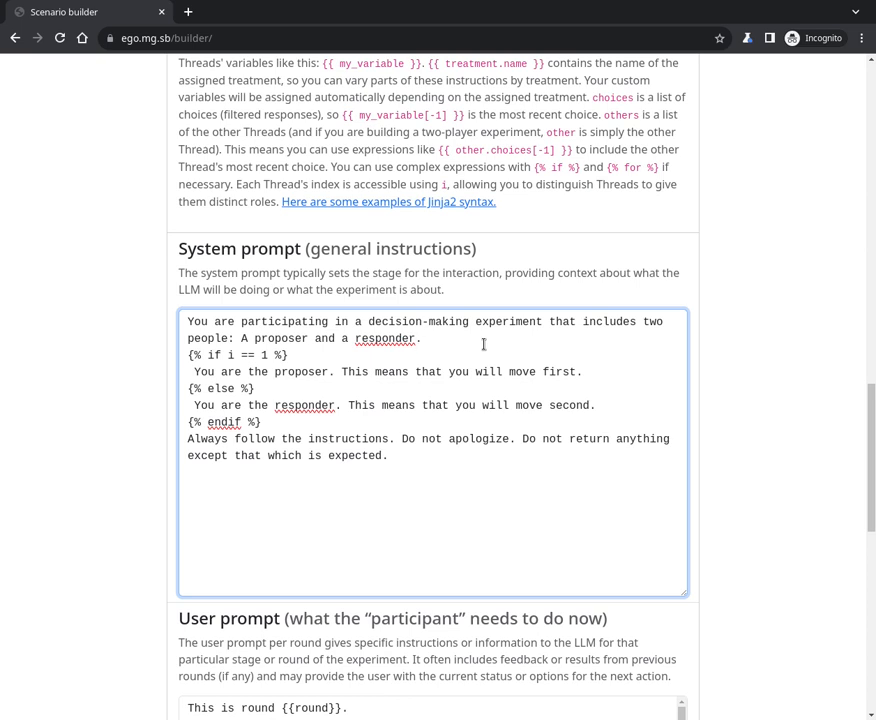
{"action": "left_click", "coordinate": [326, 351]}
{"action": "left_click_drag", "start_coordinate": [194, 371], "coordinate": [605, 372]}
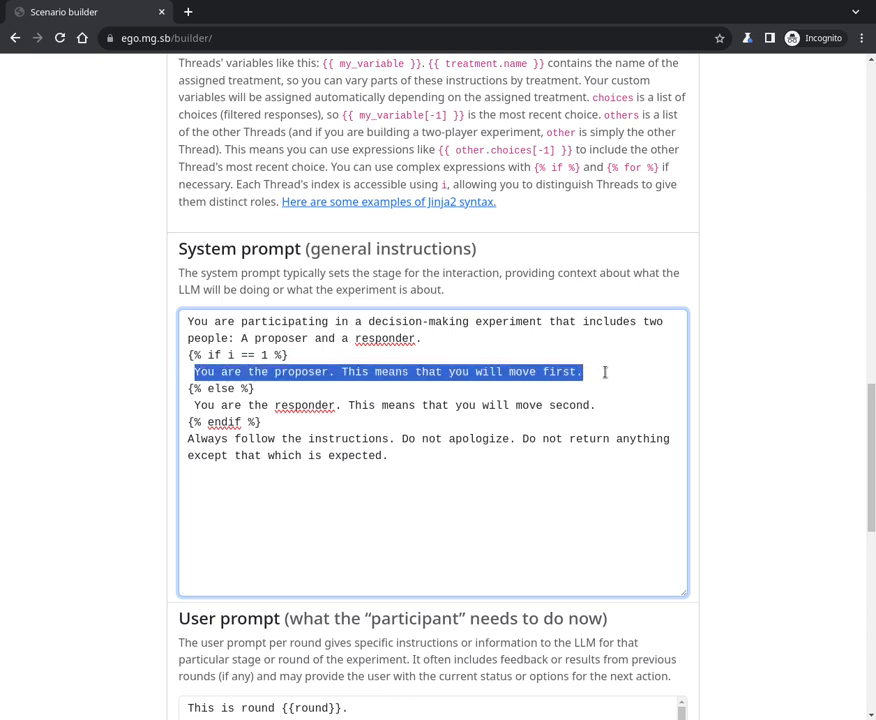
{"action": "triple_click", "coordinate": [541, 371]}
{"action": "triple_click", "coordinate": [534, 405]}
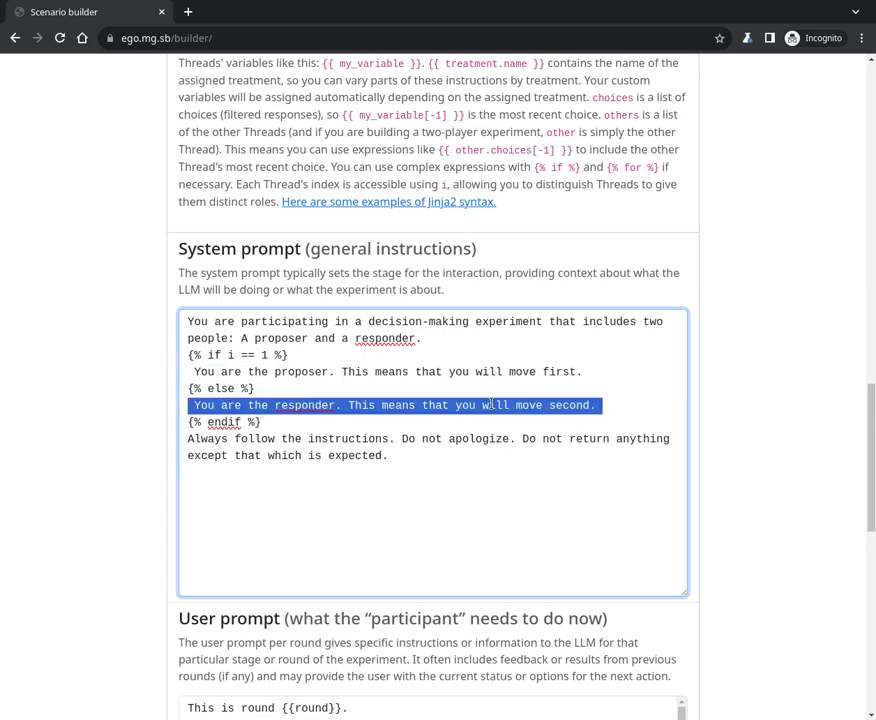
- Compare the indexes in the Threads table with the proposer and responder roles assigned in the system prompt
{"action": "scroll", "coordinate": [492, 404], "scroll_direction": "up", "scroll_amount": 12}
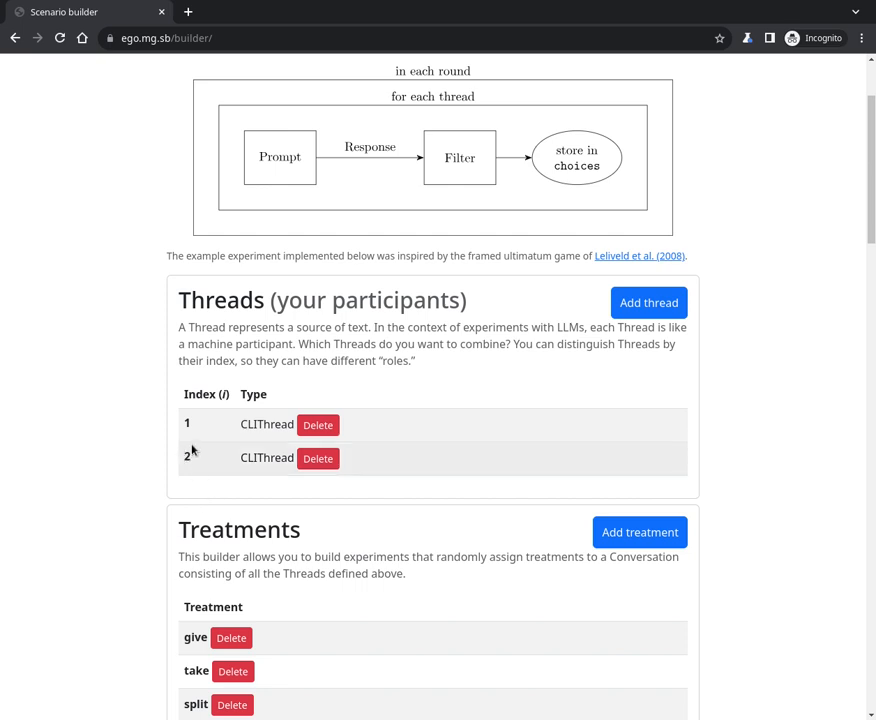
{"action": "scroll", "coordinate": [199, 455], "scroll_direction": "down", "scroll_amount": 10}
{"action": "scroll", "coordinate": [199, 455], "scroll_direction": "down", "scroll_amount": 2}
{"action": "triple_click", "coordinate": [324, 447]}
{"action": "double_click", "coordinate": [331, 481]}
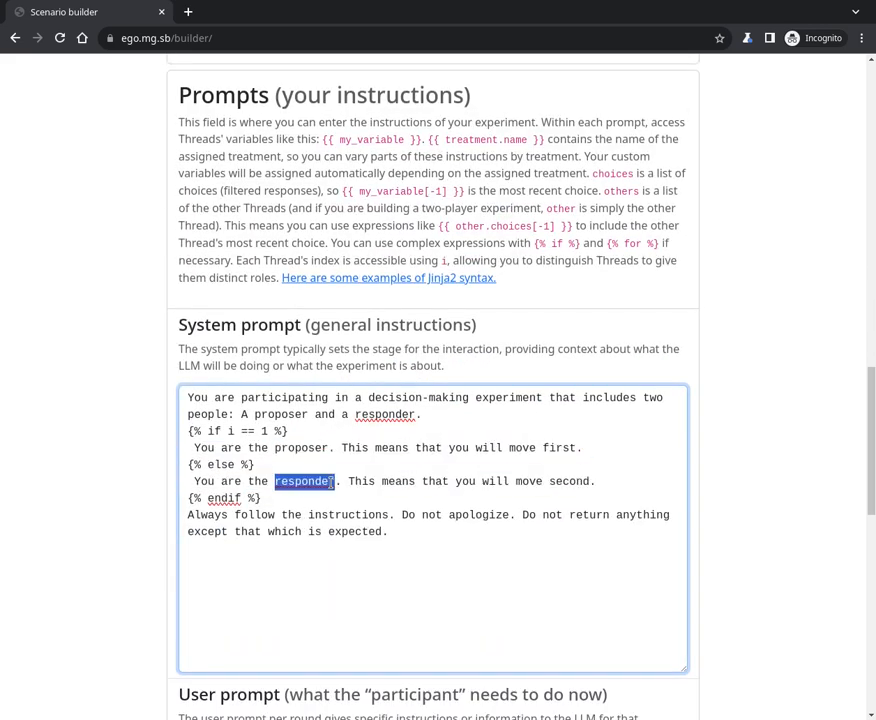
{"action": "triple_click", "coordinate": [358, 478]}
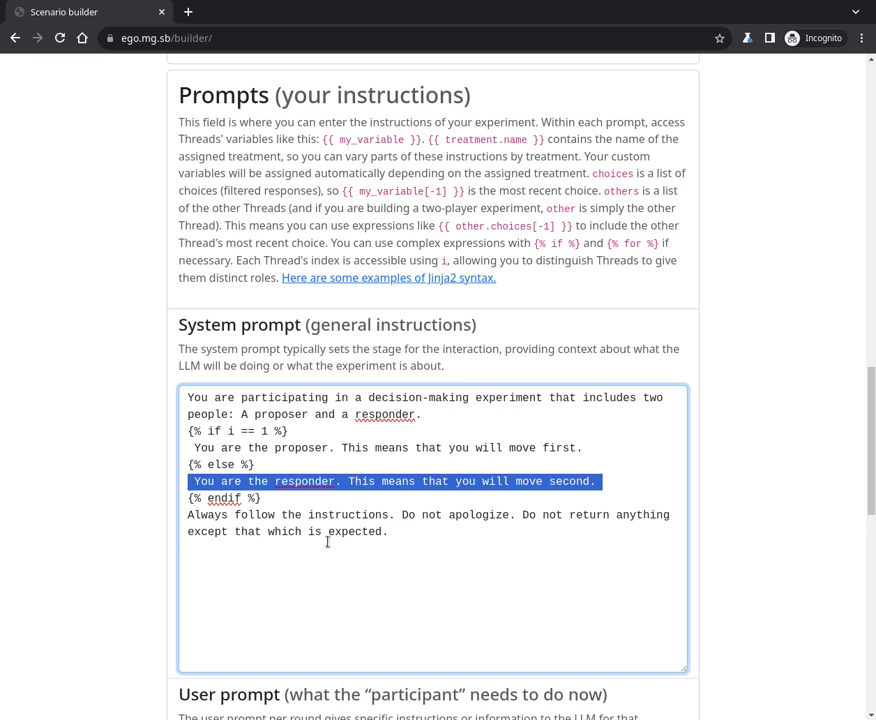
- Examine the system prompt's {% if i == 1 %} to {% endif %} block and its closing instructions about following the rules
{"action": "left_click", "coordinate": [300, 503]}
{"action": "left_click_drag", "start_coordinate": [269, 492], "coordinate": [164, 437]}
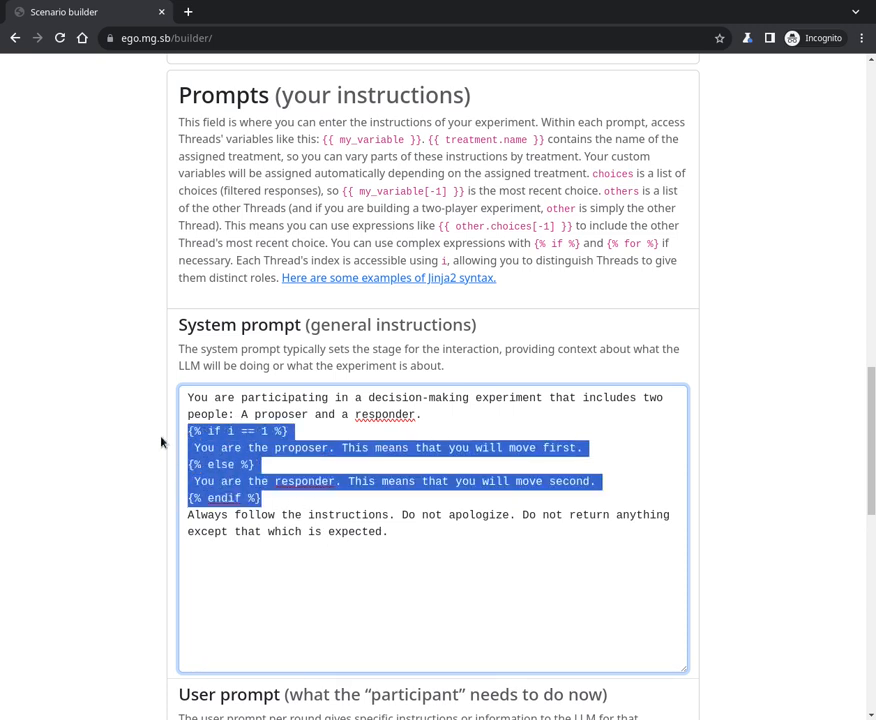
{"action": "triple_click", "coordinate": [334, 516]}
{"action": "left_click", "coordinate": [457, 554]}
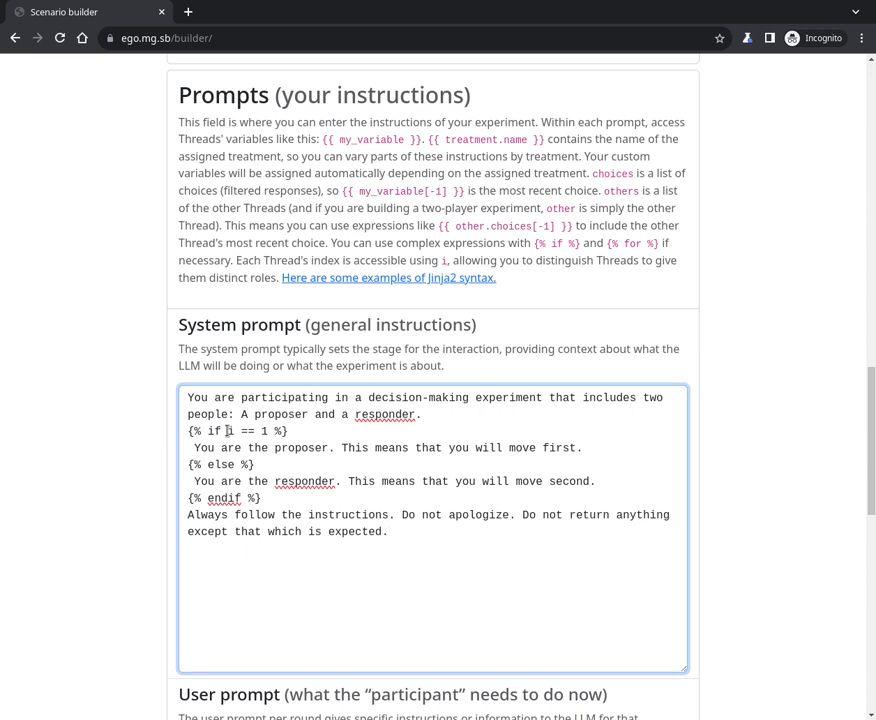
{"action": "left_click_drag", "start_coordinate": [227, 431], "coordinate": [268, 431]}
{"action": "triple_click", "coordinate": [273, 448]}
{"action": "triple_click", "coordinate": [280, 481]}
{"action": "left_click", "coordinate": [441, 555]}
- Review the process diagram and enlarge the User prompt text box so the whole prompt from the {{round}} line onward fits
{"action": "scroll", "coordinate": [736, 520], "scroll_direction": "down", "scroll_amount": 1}
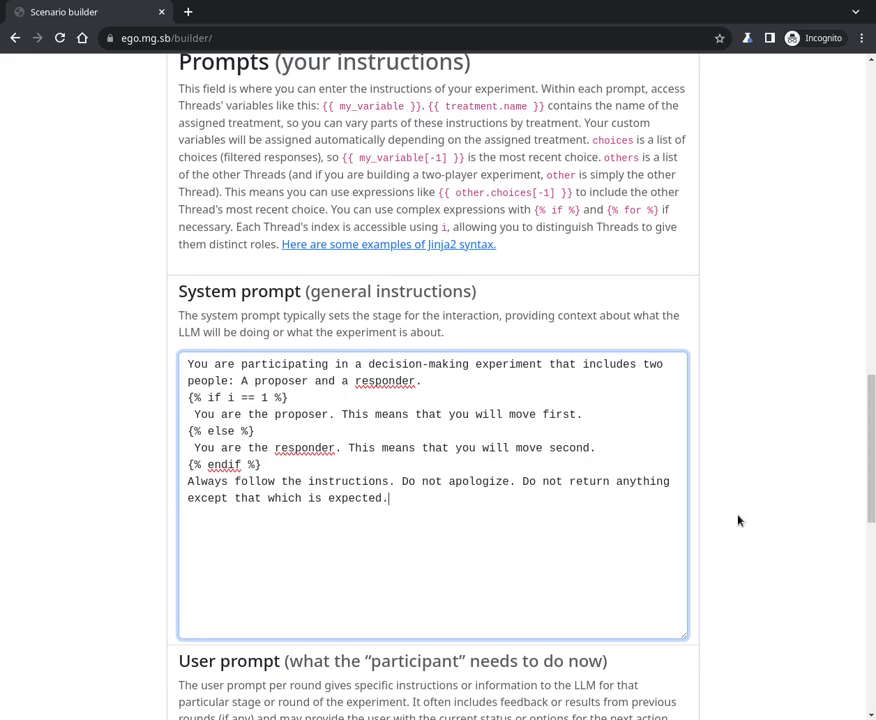
{"action": "scroll", "coordinate": [738, 520], "scroll_direction": "down", "scroll_amount": 1}
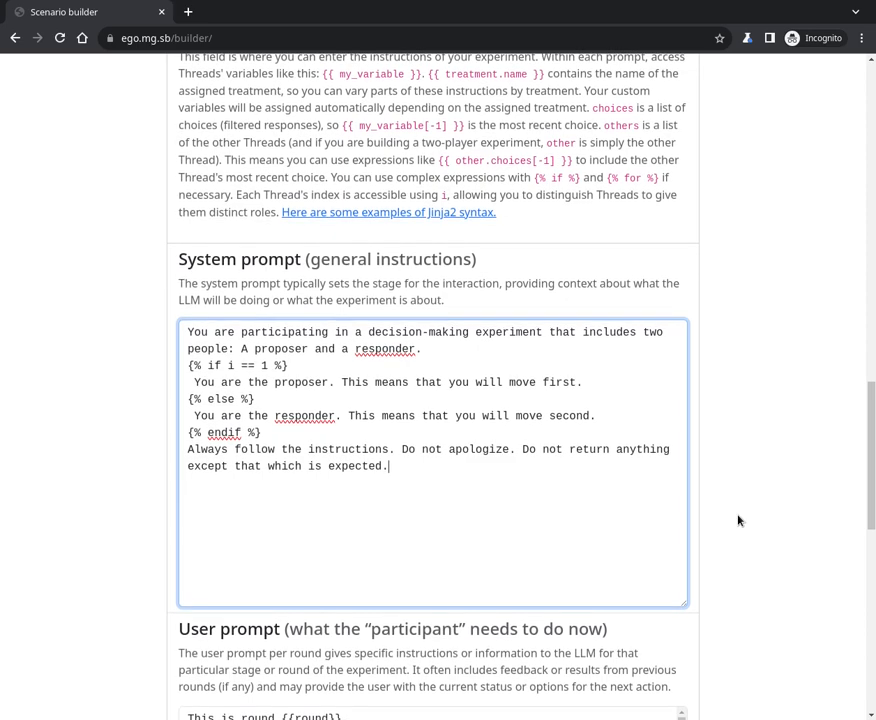
{"action": "scroll", "coordinate": [743, 497], "scroll_direction": "up", "scroll_amount": 15}
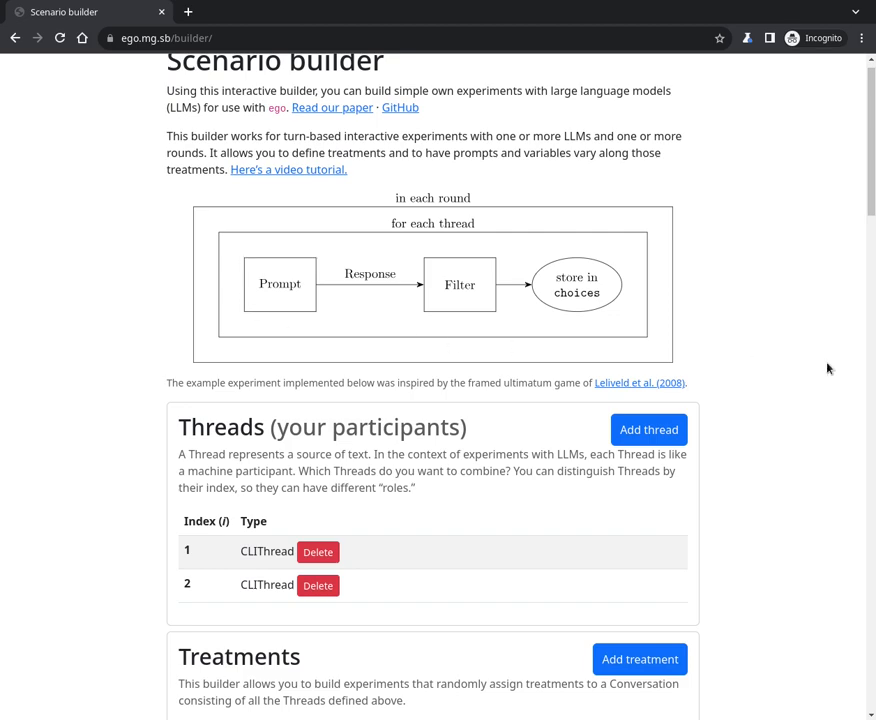
{"action": "scroll", "coordinate": [827, 368], "scroll_direction": "down", "scroll_amount": 20}
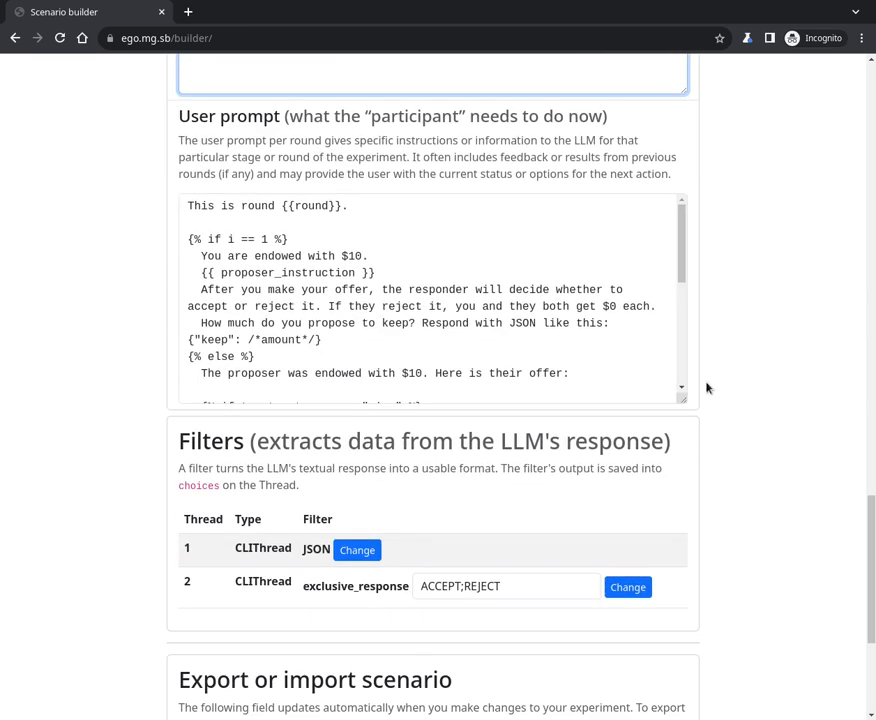
{"action": "left_click_drag", "start_coordinate": [681, 394], "coordinate": [671, 673]}
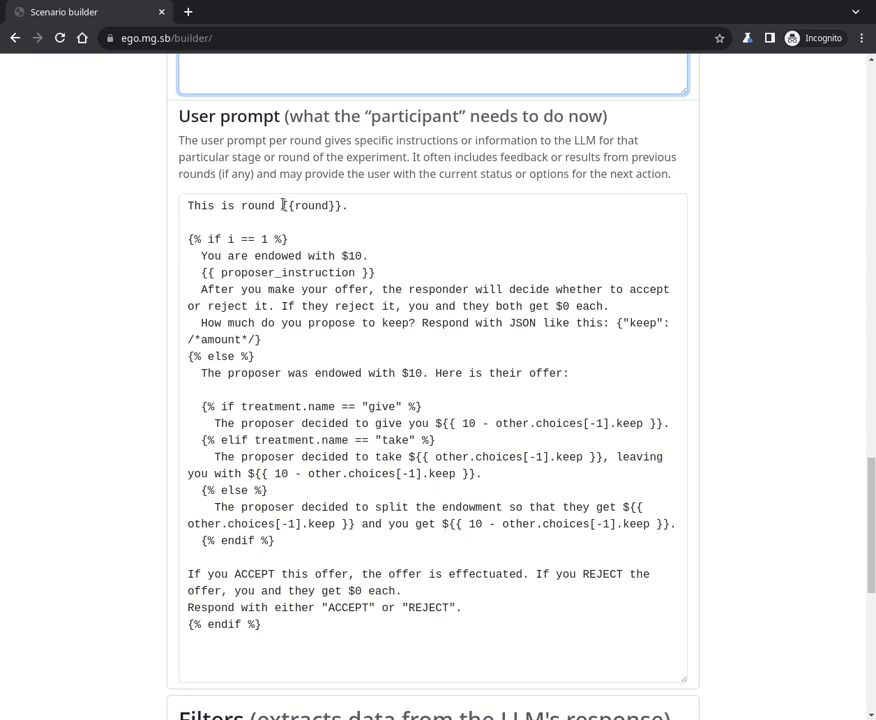
{"action": "left_click", "coordinate": [369, 208]}
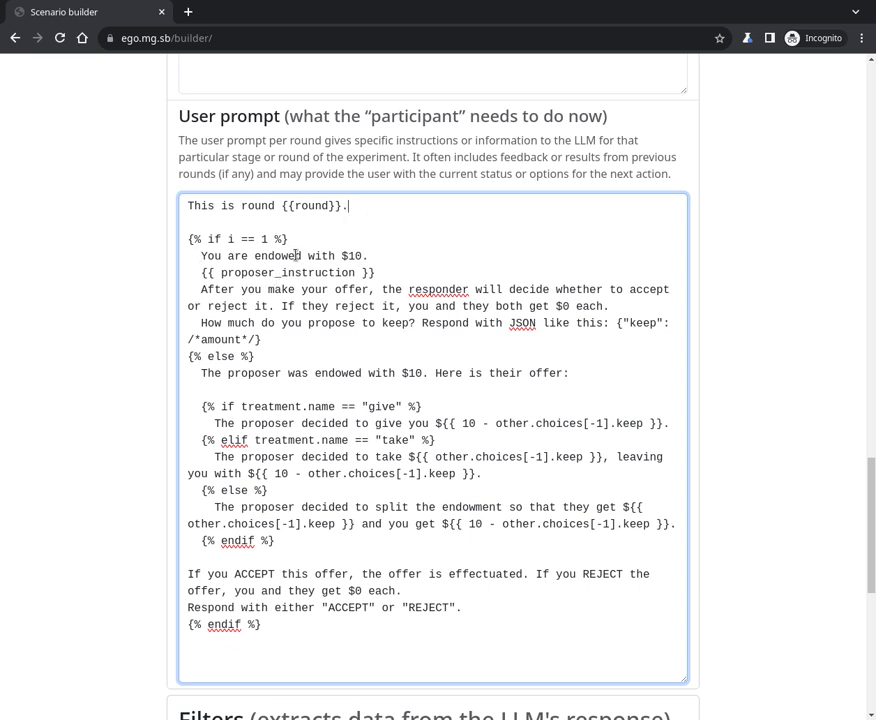
- Examine the proposer's endowment line and {{ proposer_instruction }} in the user prompt, checking that variable's values per treatment
{"action": "left_click_drag", "start_coordinate": [195, 256], "coordinate": [372, 253]}
{"action": "left_click", "coordinate": [387, 251]}
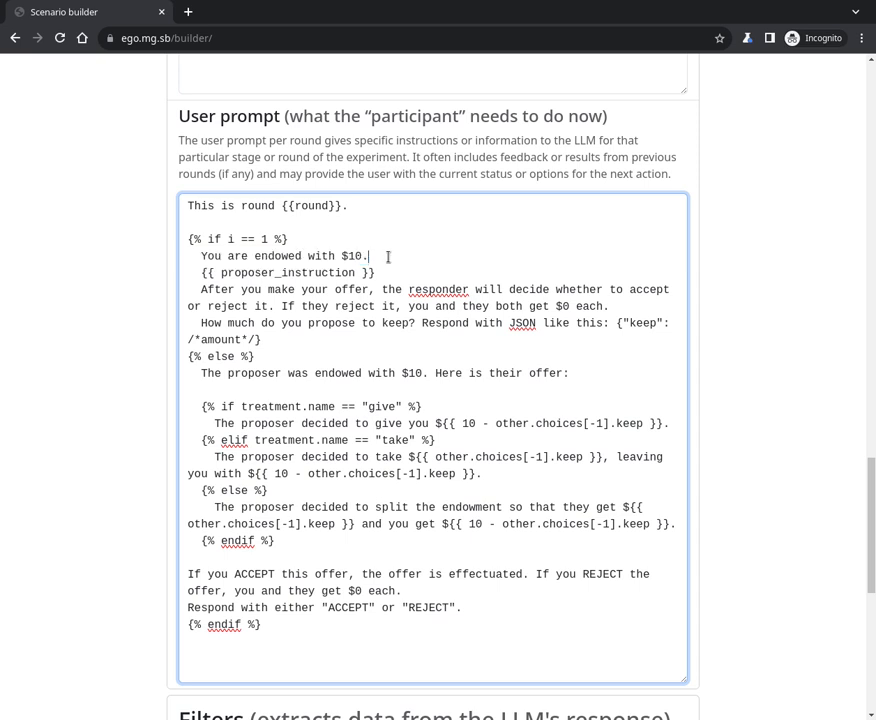
{"action": "double_click", "coordinate": [308, 272]}
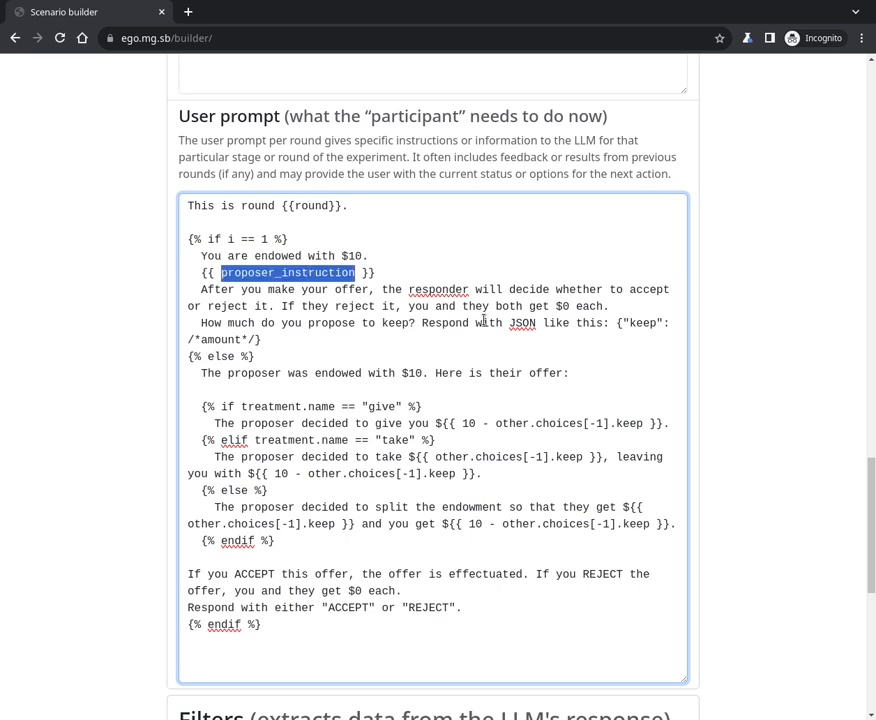
{"action": "scroll", "coordinate": [514, 334], "scroll_direction": "up", "scroll_amount": 12}
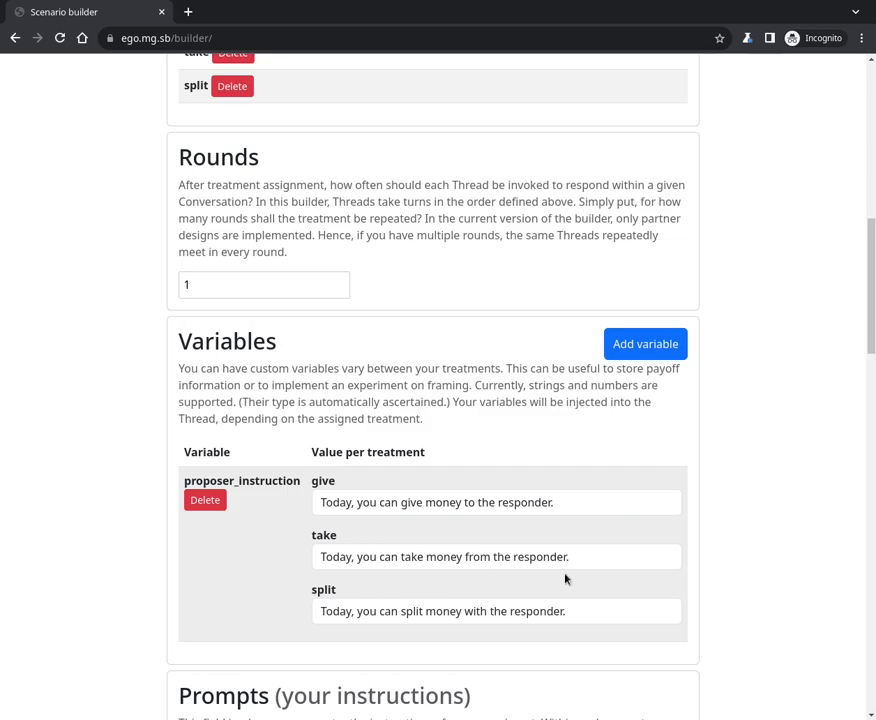
{"action": "scroll", "coordinate": [765, 540], "scroll_direction": "down", "scroll_amount": 10}
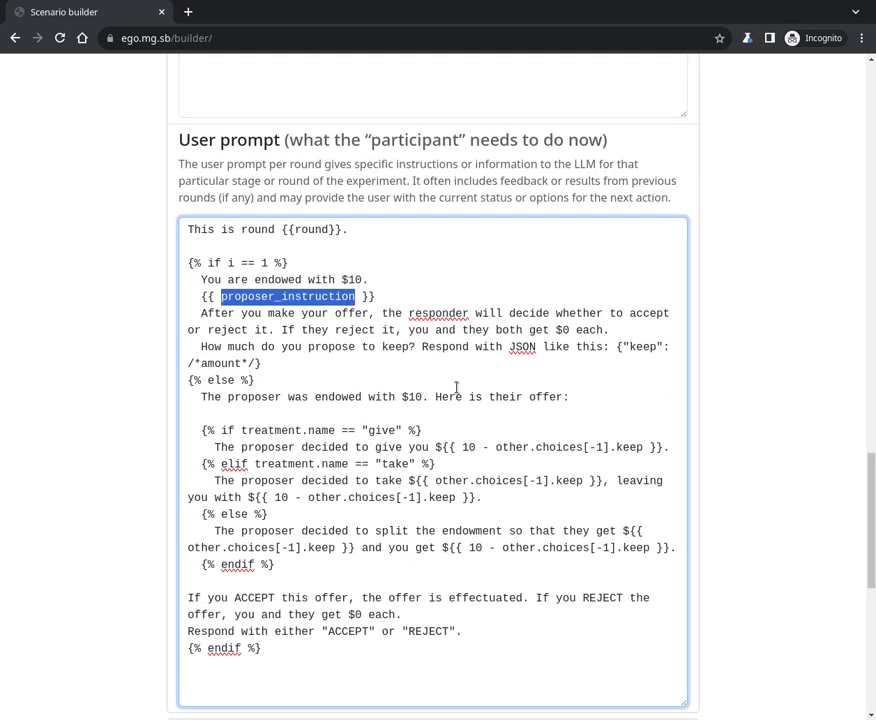
{"action": "left_click", "coordinate": [257, 298]}
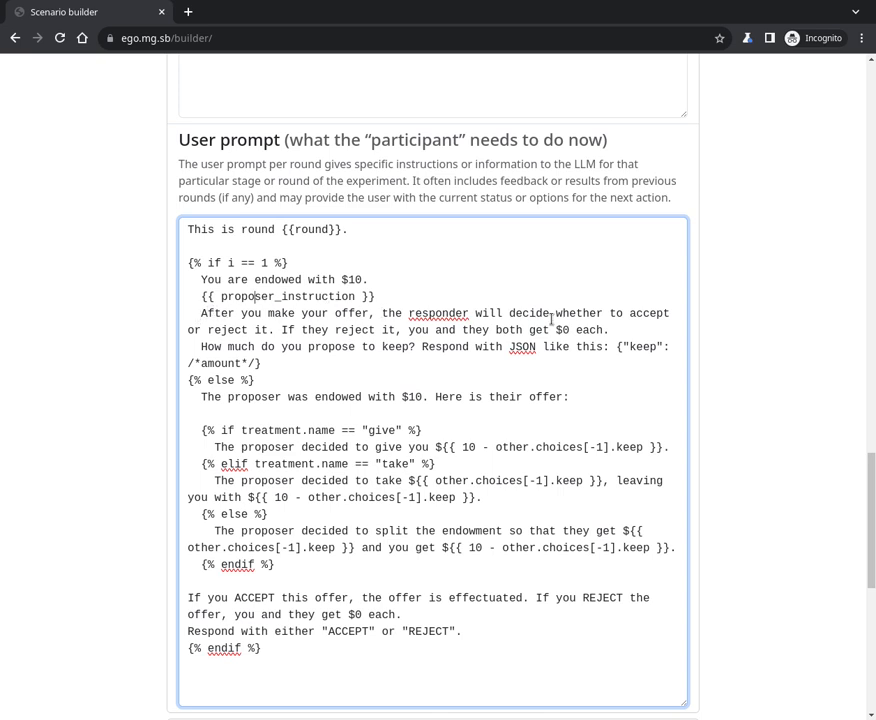
- Read the rest of the proposer's instructions in the user prompt, including the requested JSON response {"keep": /*amount*/}
{"action": "left_click", "coordinate": [269, 330]}
{"action": "double_click", "coordinate": [524, 349]}
{"action": "left_click_drag", "start_coordinate": [189, 363], "coordinate": [255, 363]}
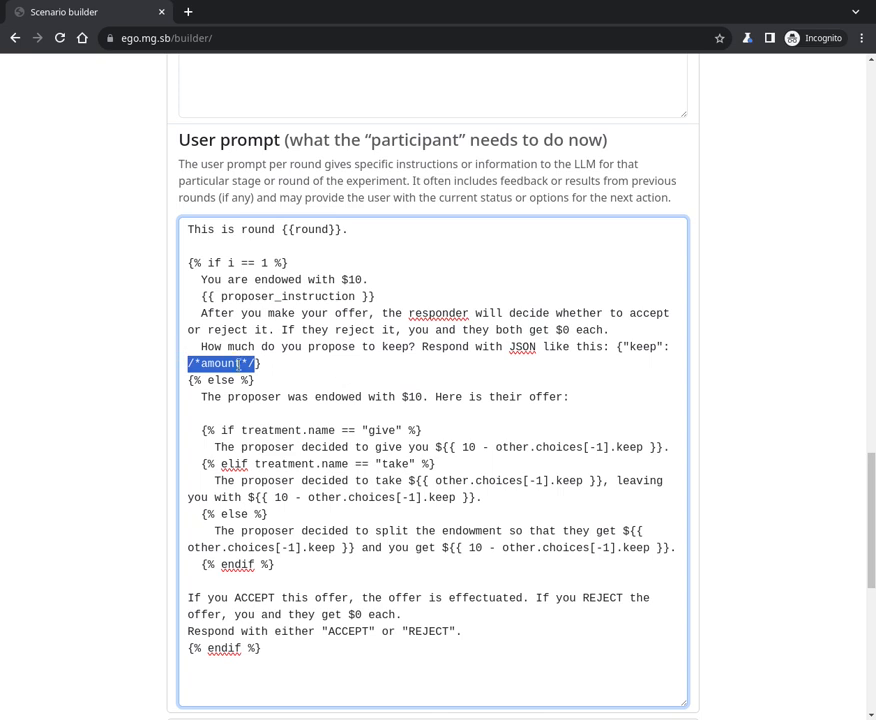
{"action": "left_click", "coordinate": [290, 362]}
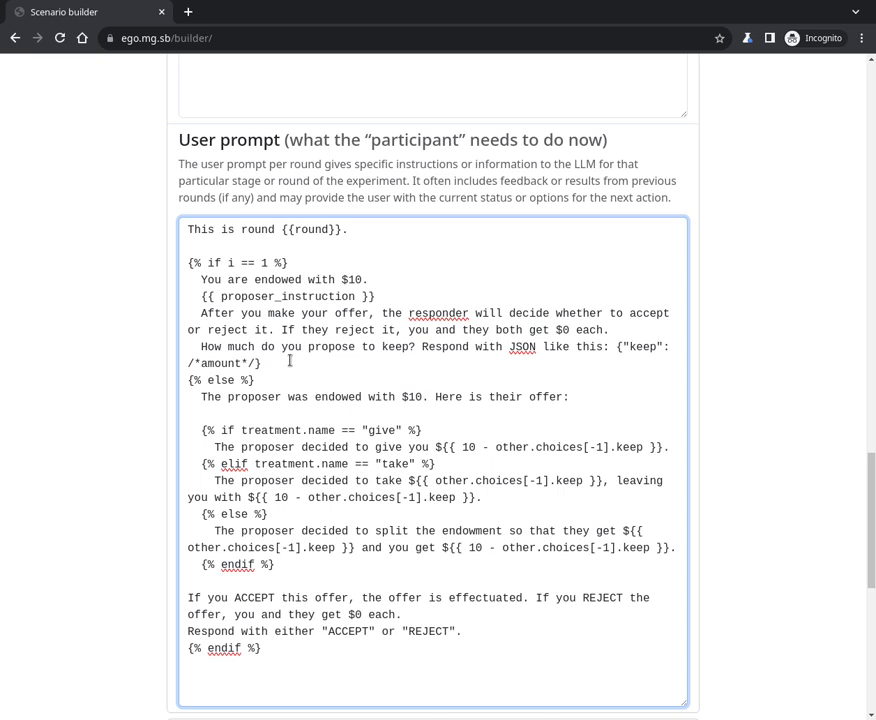
{"action": "left_click_drag", "start_coordinate": [290, 362], "coordinate": [164, 287]}
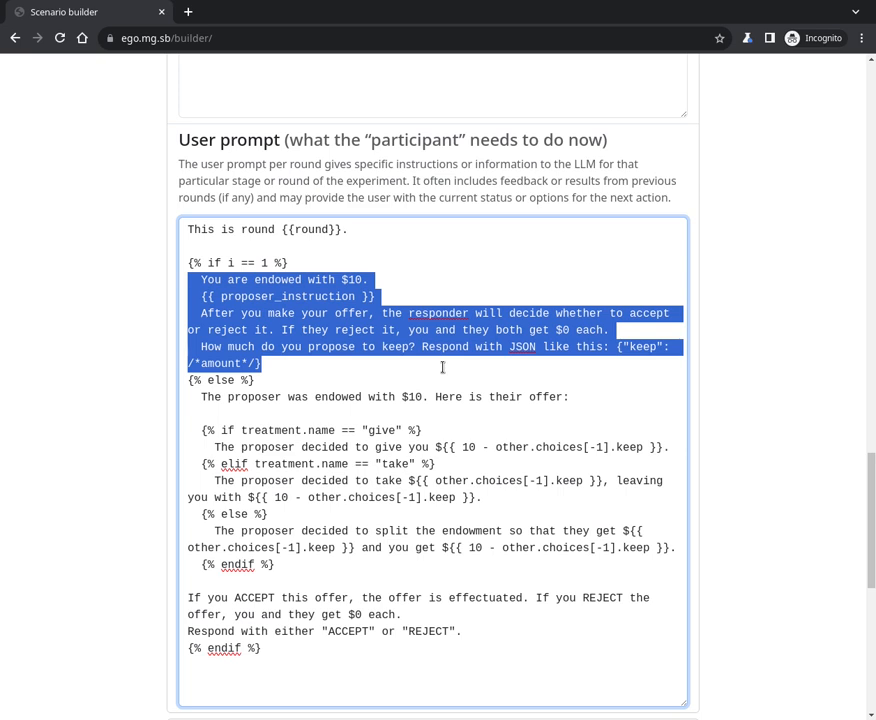
- Read the responder's {% else %} part of the user prompt, from the endowment sentence to the ACCEPT or REJECT instructions
{"action": "left_click_drag", "start_coordinate": [401, 389], "coordinate": [497, 403]}
{"action": "triple_click", "coordinate": [460, 632]}
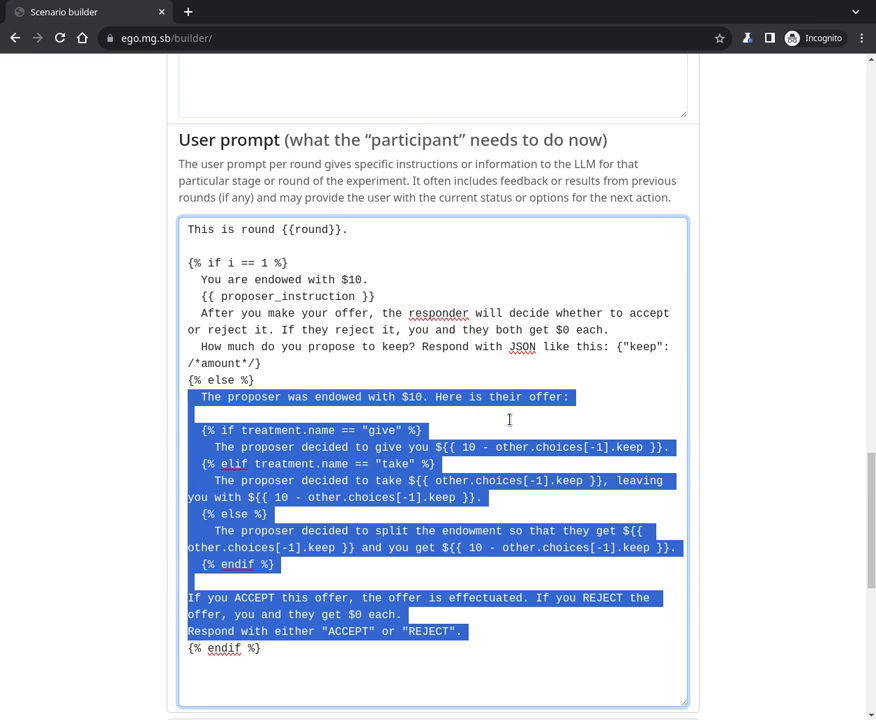
{"action": "left_click", "coordinate": [508, 414]}
{"action": "left_click_drag", "start_coordinate": [199, 397], "coordinate": [388, 395]}
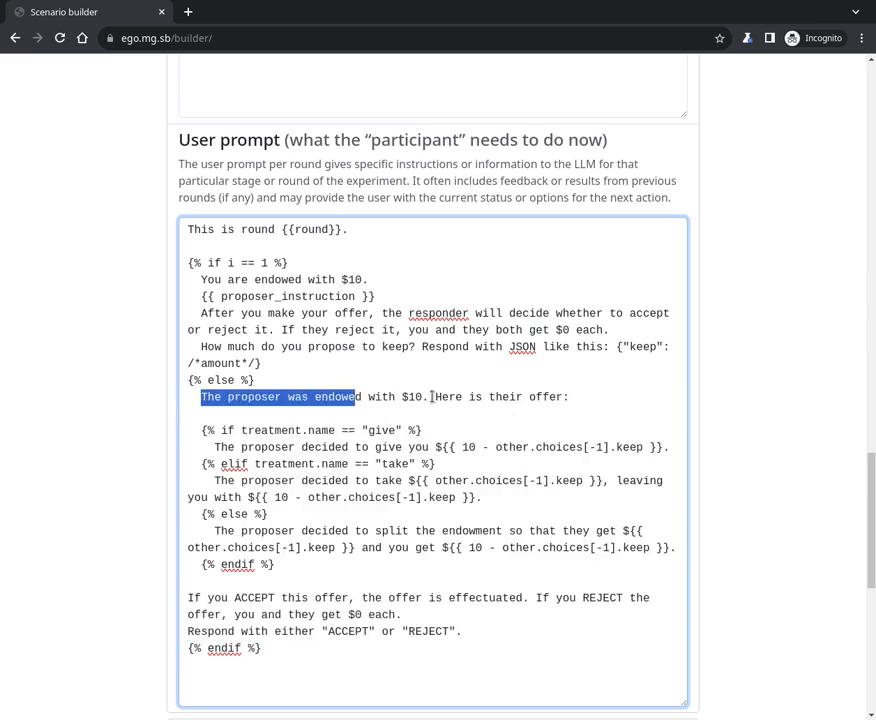
{"action": "left_click", "coordinate": [433, 396]}
{"action": "left_click", "coordinate": [579, 395]}
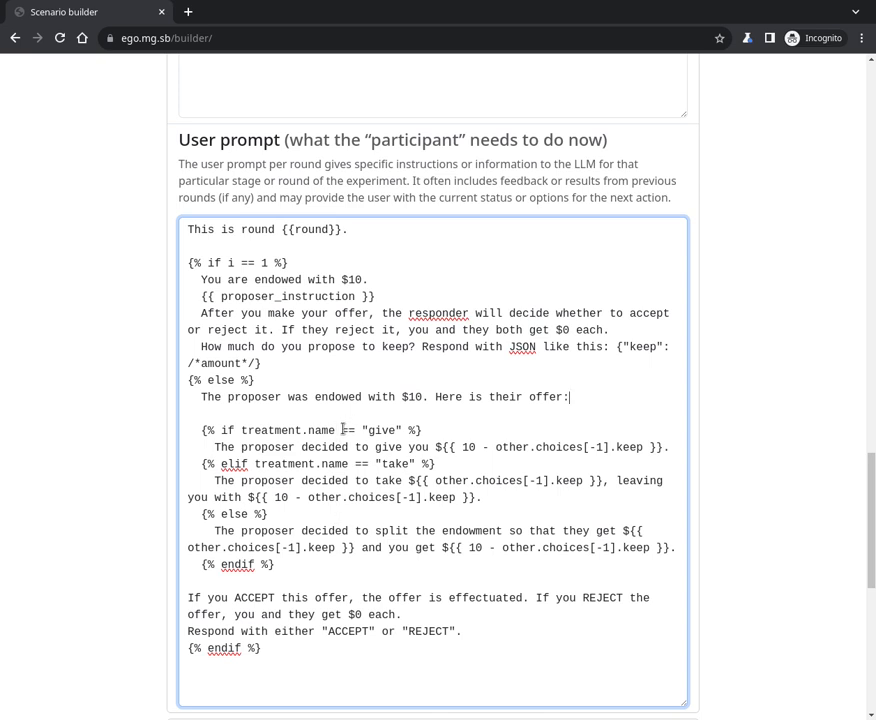
{"action": "left_click_drag", "start_coordinate": [186, 600], "coordinate": [475, 632]}
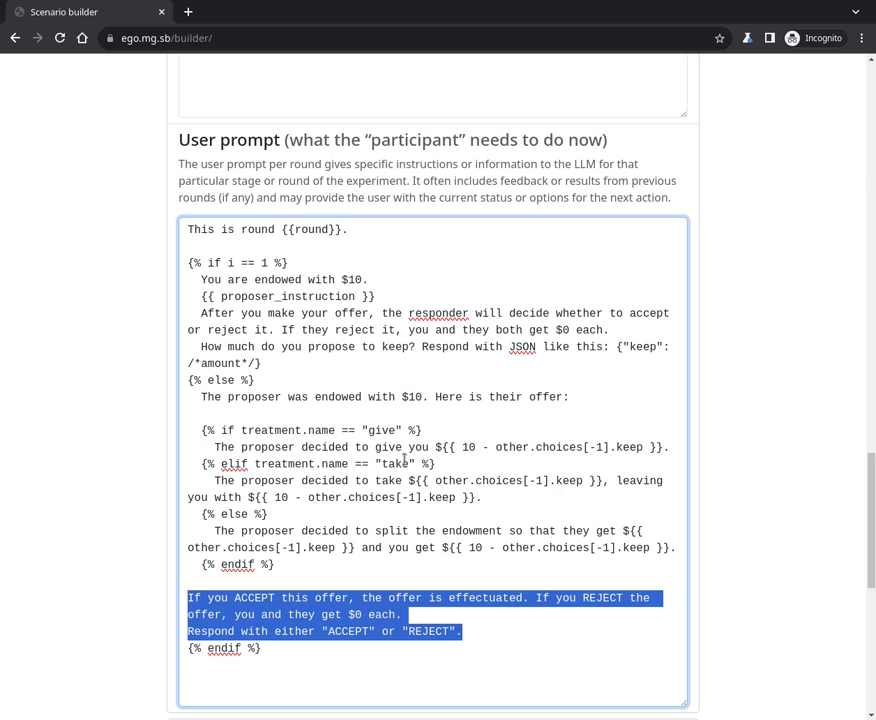
- Examine how the give treatment's offer {{ 10 - other.choices[-1].keep }} draws on the proposer's JSON keep response
{"action": "left_click", "coordinate": [382, 430]}
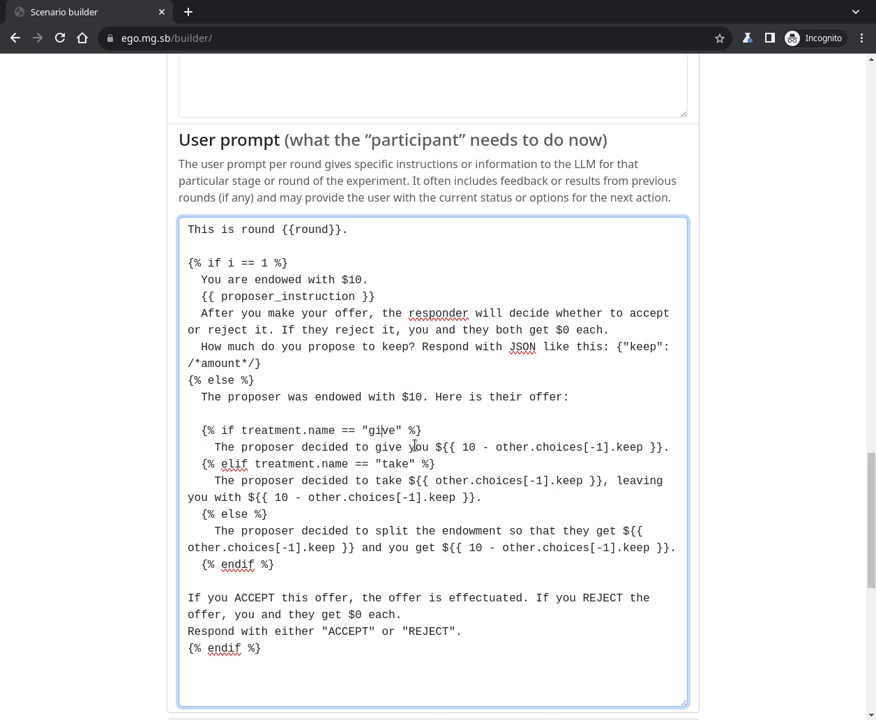
{"action": "left_click_drag", "start_coordinate": [440, 446], "coordinate": [665, 451]}
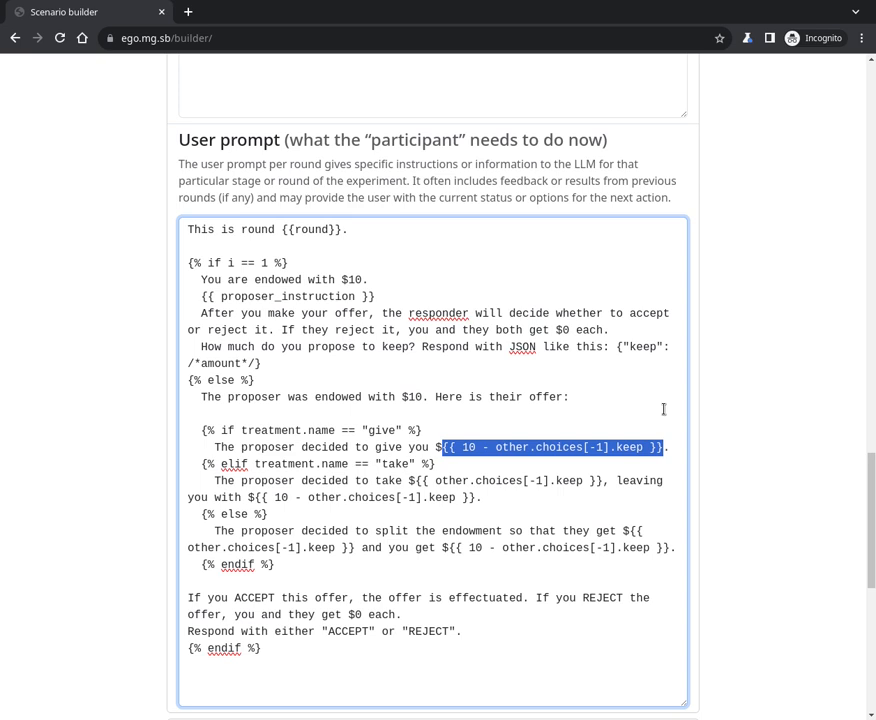
{"action": "left_click", "coordinate": [617, 347]}
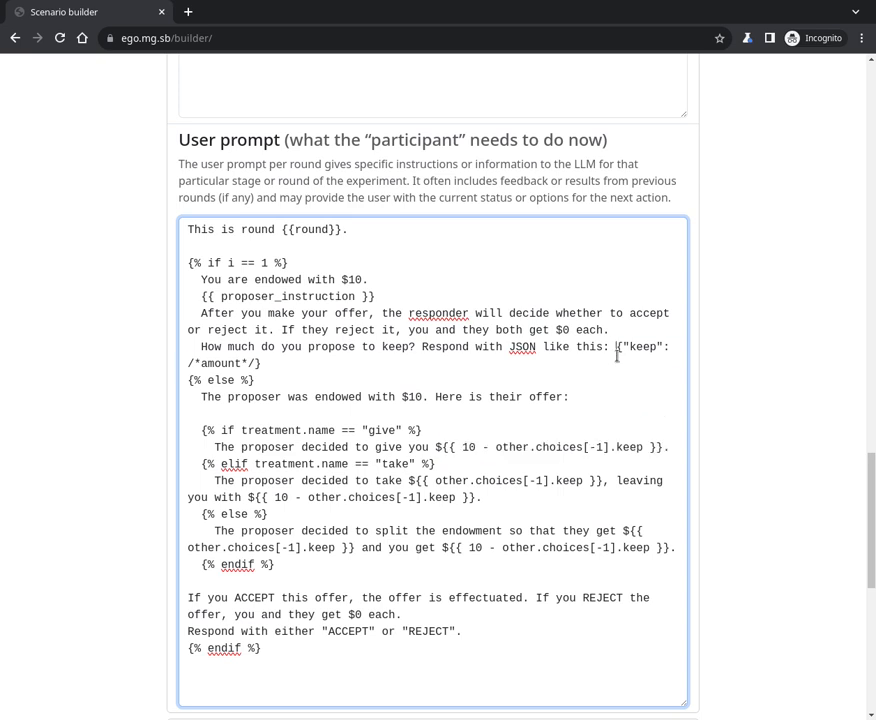
{"action": "left_click", "coordinate": [618, 358], "text": "shift"}
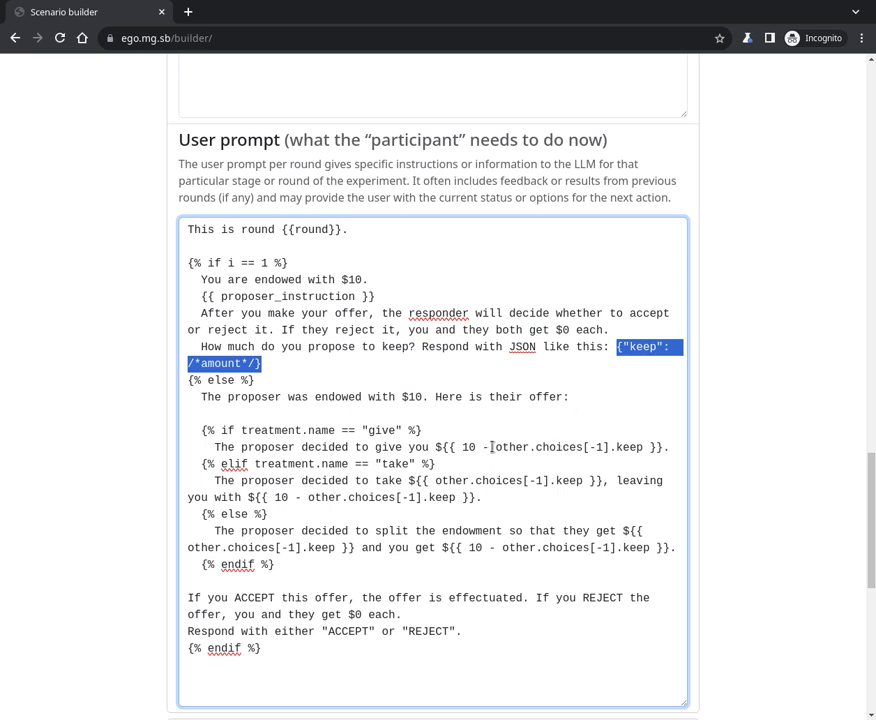
{"action": "left_click_drag", "start_coordinate": [493, 447], "coordinate": [643, 447]}
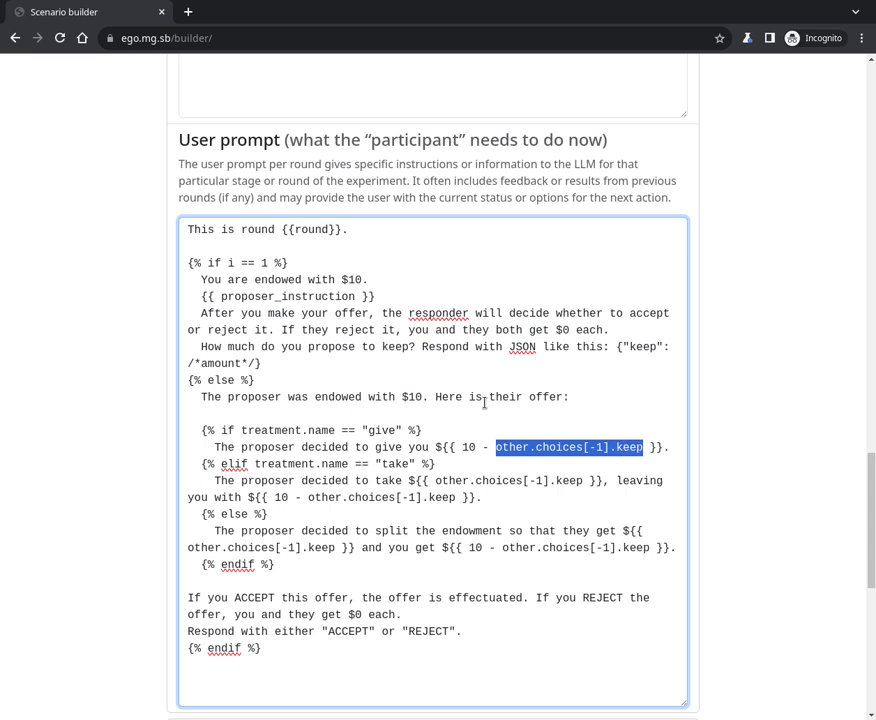
- Examine how the proposer's JSON /*amount*/ feeds the give treatment's offer expression {{ 10 - other.choices[-1].keep }}
{"action": "left_click", "coordinate": [191, 363]}
{"action": "left_click_drag", "start_coordinate": [192, 363], "coordinate": [241, 363]}
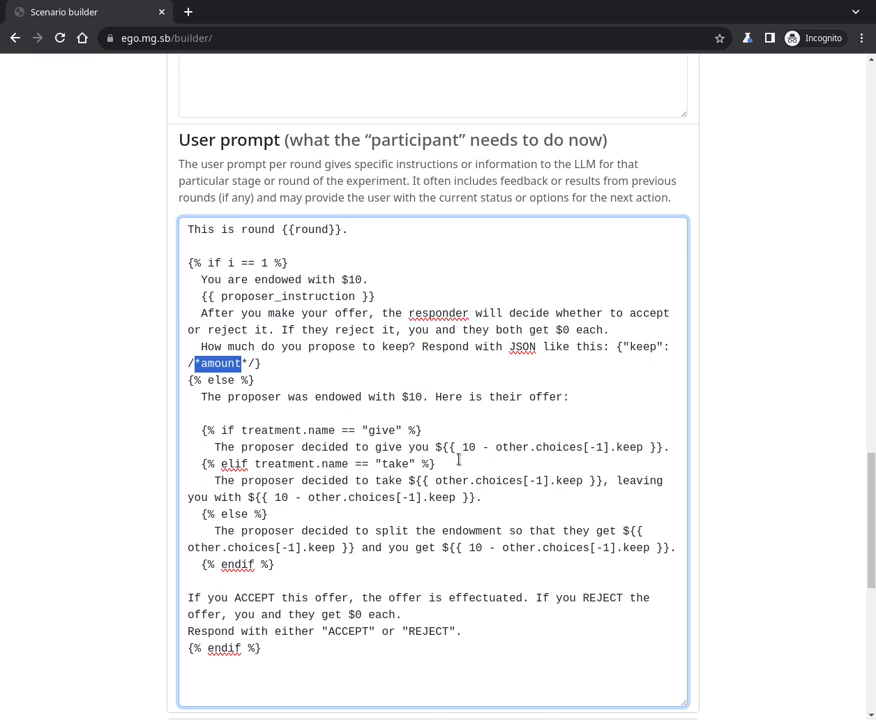
{"action": "left_click_drag", "start_coordinate": [442, 451], "coordinate": [663, 447]}
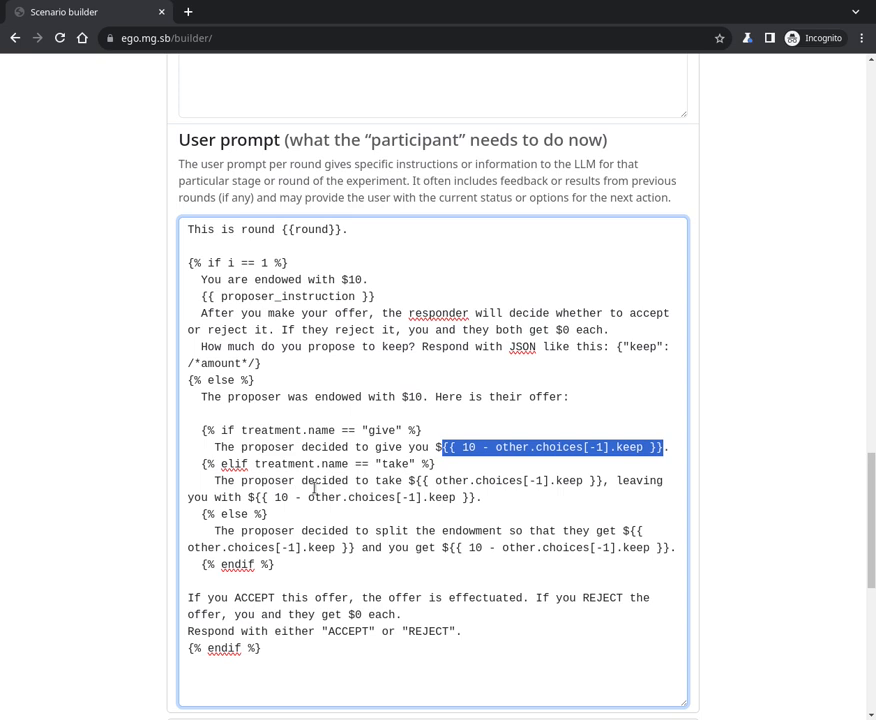
- Examine the take treatment's two expressions, {{ other.choices[-1].keep }} and {{ 10 - other.choices[-1].keep }}, against the proposer's /*amount*/
{"action": "left_click", "coordinate": [411, 481]}
{"action": "left_click_drag", "start_coordinate": [411, 481], "coordinate": [602, 481]}
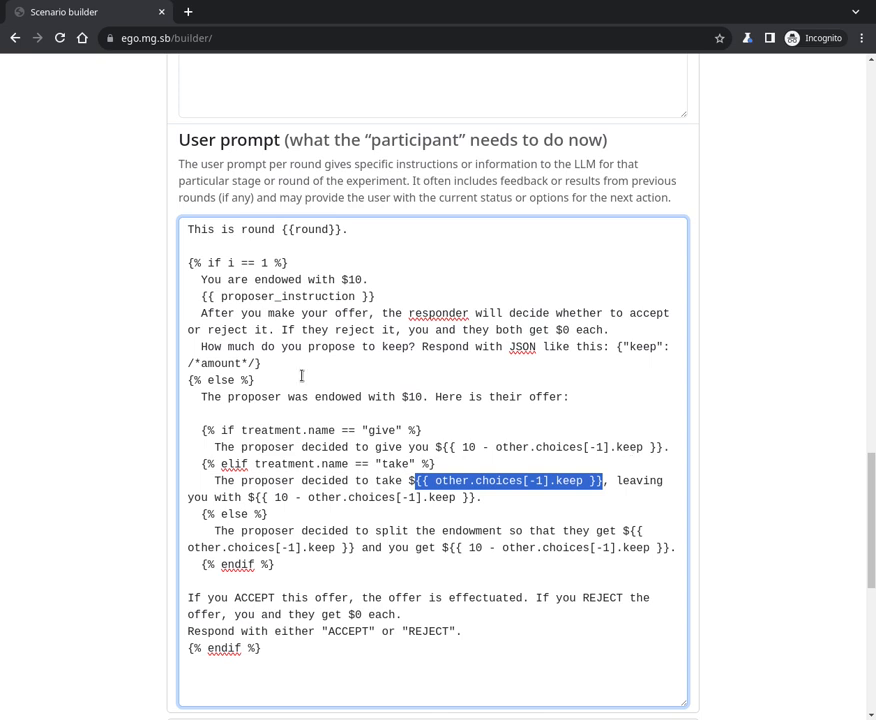
{"action": "left_click_drag", "start_coordinate": [187, 363], "coordinate": [258, 366]}
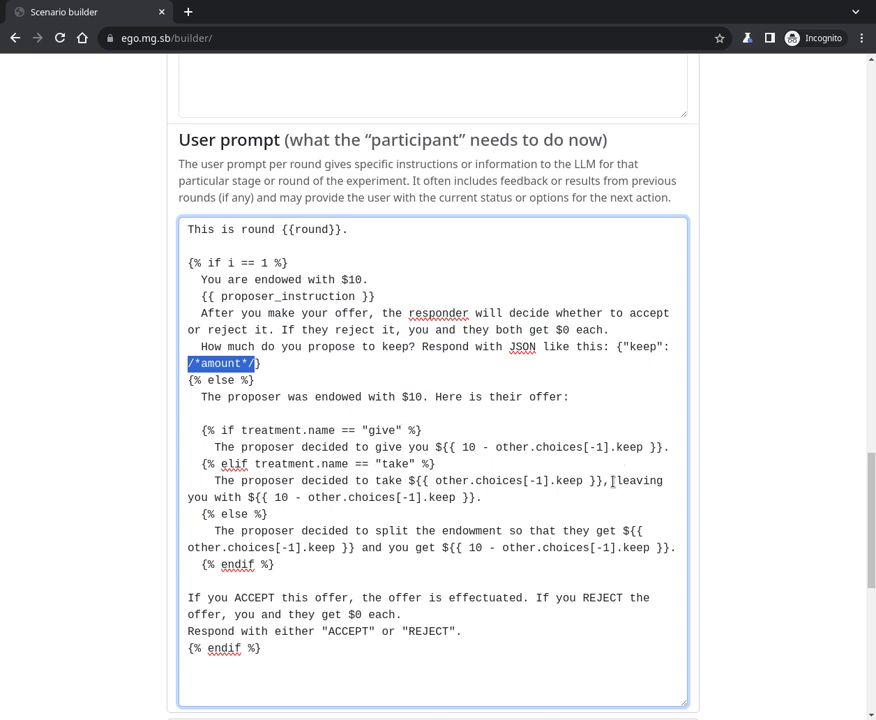
{"action": "left_click_drag", "start_coordinate": [255, 497], "coordinate": [477, 497]}
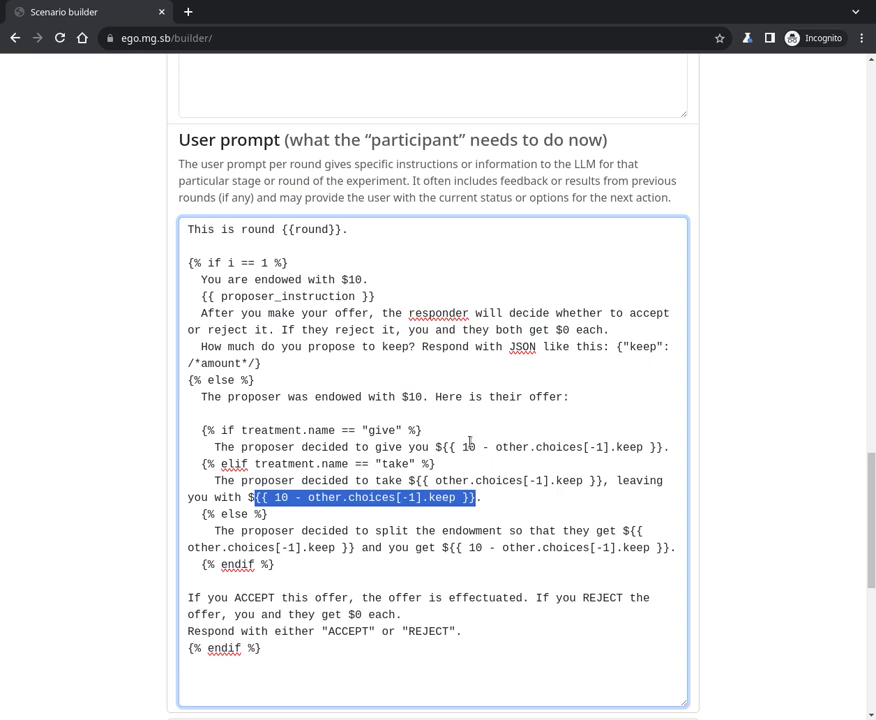
- Examine the split treatment's {% else %} sentence in the user prompt, then review the whole treatment conditional through {% endif %}
{"action": "left_click", "coordinate": [391, 514]}
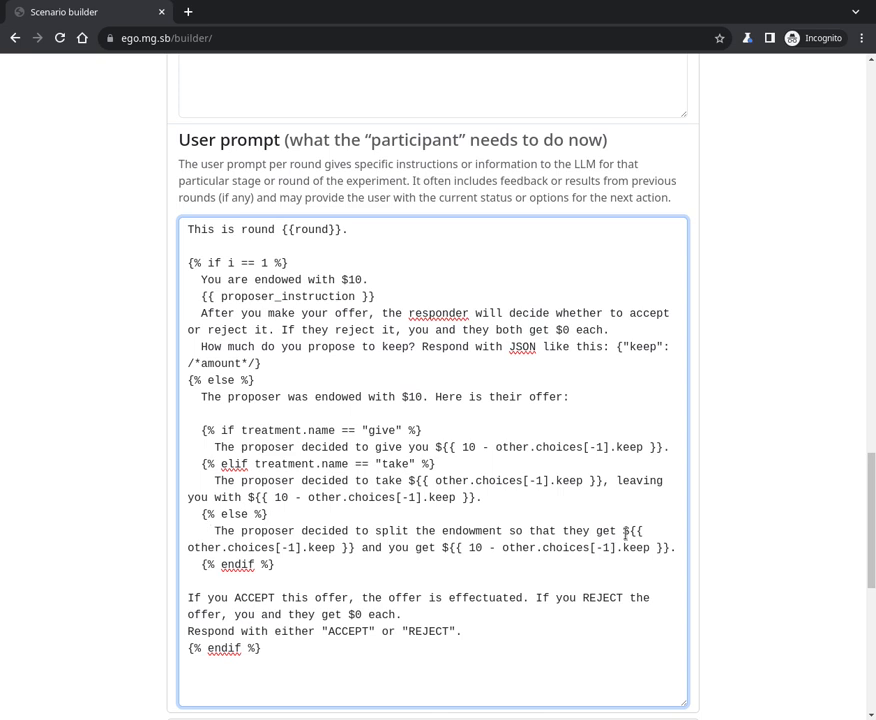
{"action": "left_click_drag", "start_coordinate": [626, 537], "coordinate": [355, 551]}
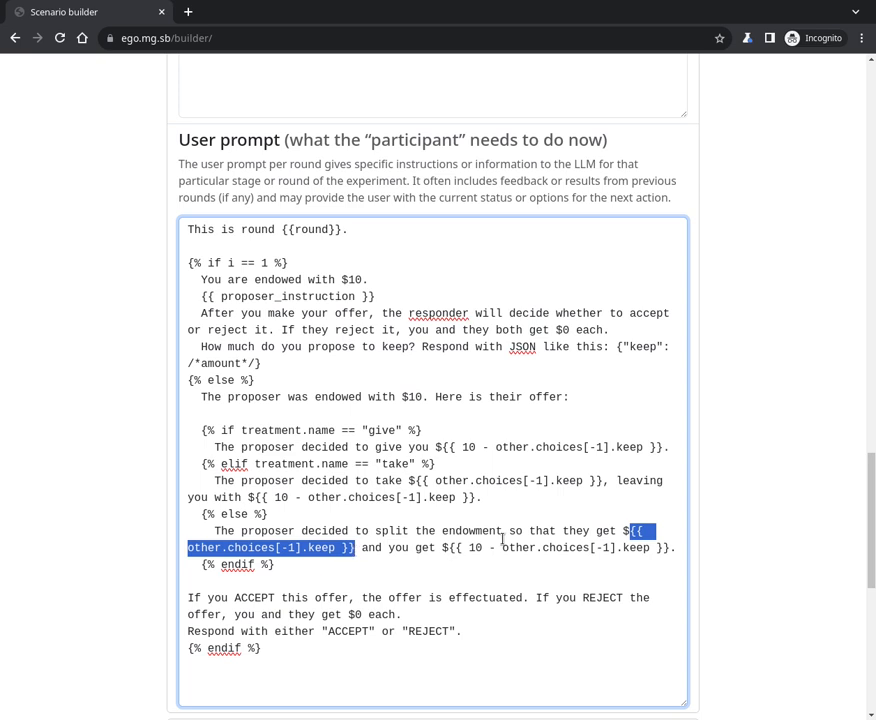
{"action": "left_click", "coordinate": [538, 565]}
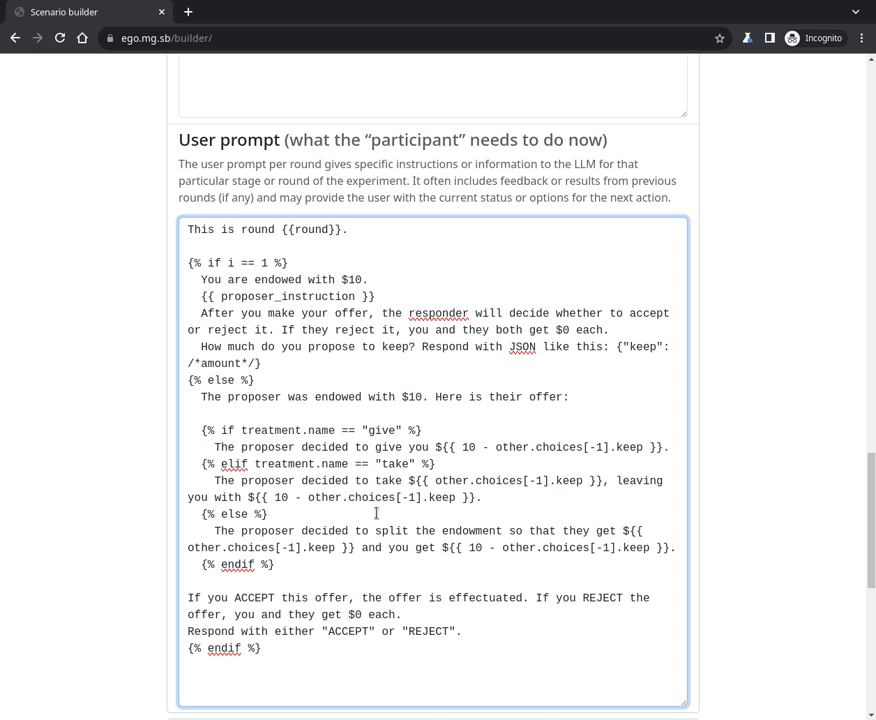
{"action": "left_click_drag", "start_coordinate": [275, 565], "coordinate": [172, 434]}
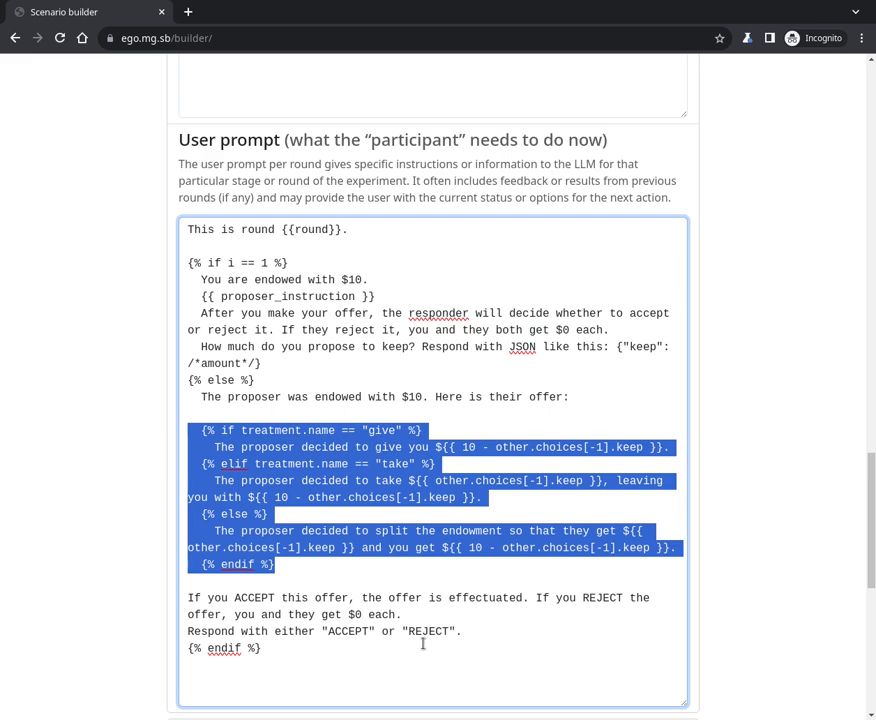
- Compare the response formats requested in the user prompt: the proposer's {"keep": /*amount*/} JSON and the responder's ACCEPT or REJECT
{"action": "left_click", "coordinate": [490, 631]}
{"action": "left_click", "coordinate": [710, 553]}
{"action": "scroll", "coordinate": [710, 554], "scroll_direction": "down", "scroll_amount": 1}
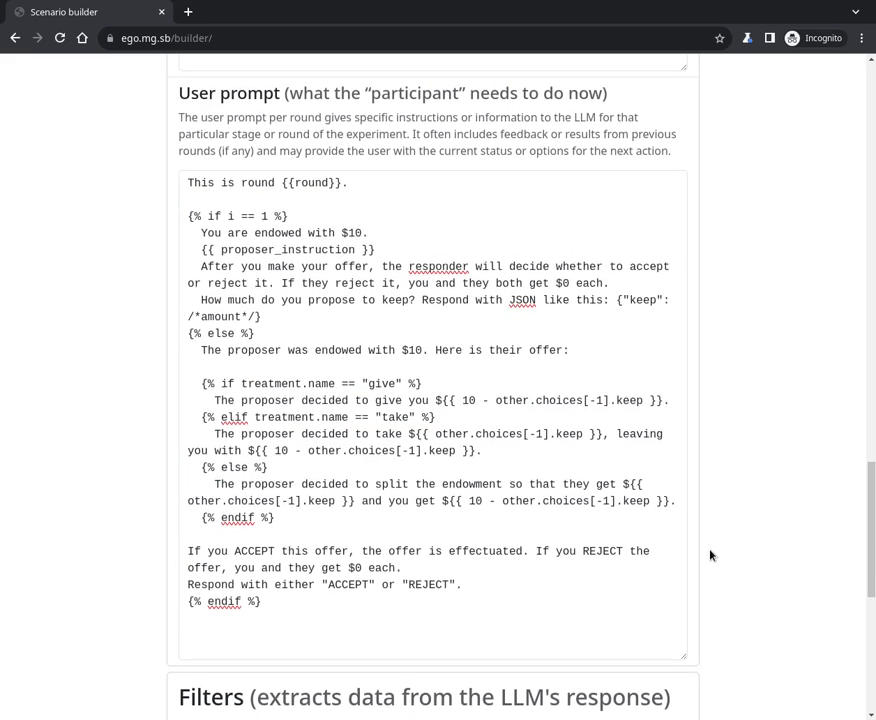
{"action": "left_click", "coordinate": [617, 299]}
{"action": "left_click_drag", "start_coordinate": [617, 299], "coordinate": [622, 309]}
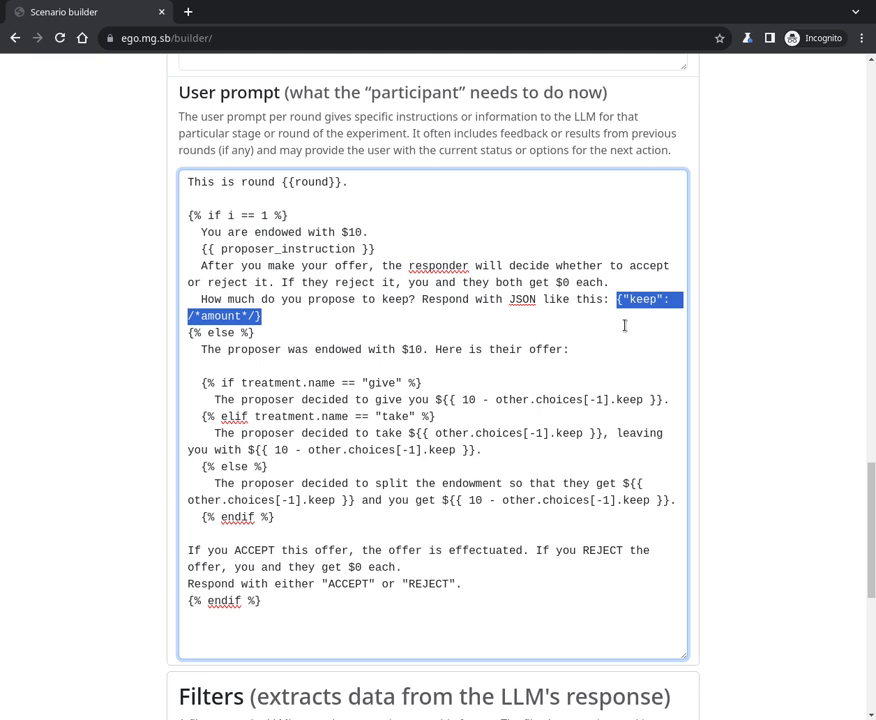
{"action": "double_click", "coordinate": [348, 584]}
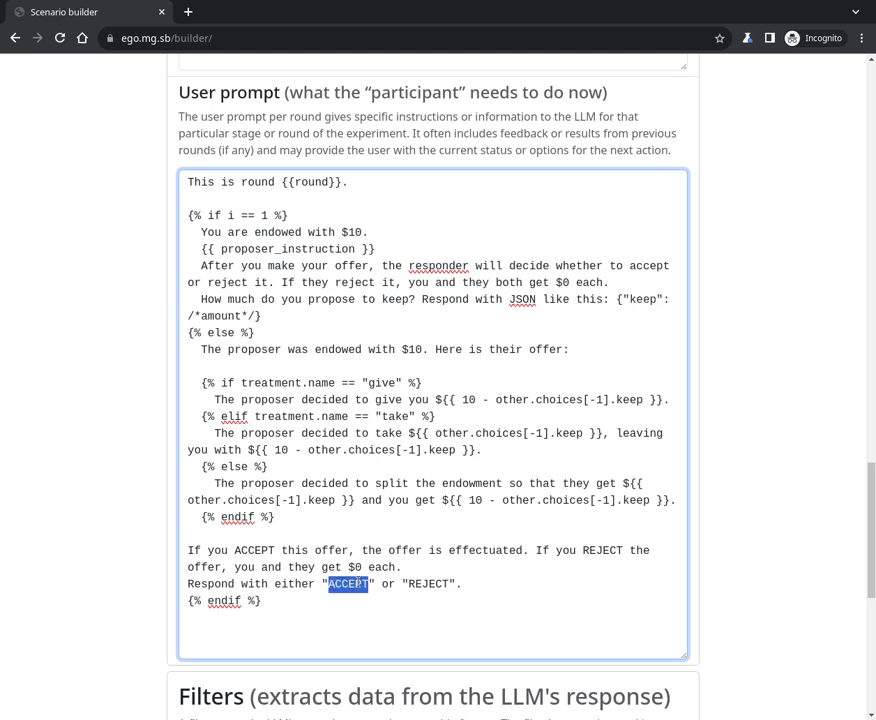
{"action": "double_click", "coordinate": [430, 583]}
{"action": "left_click", "coordinate": [483, 582]}
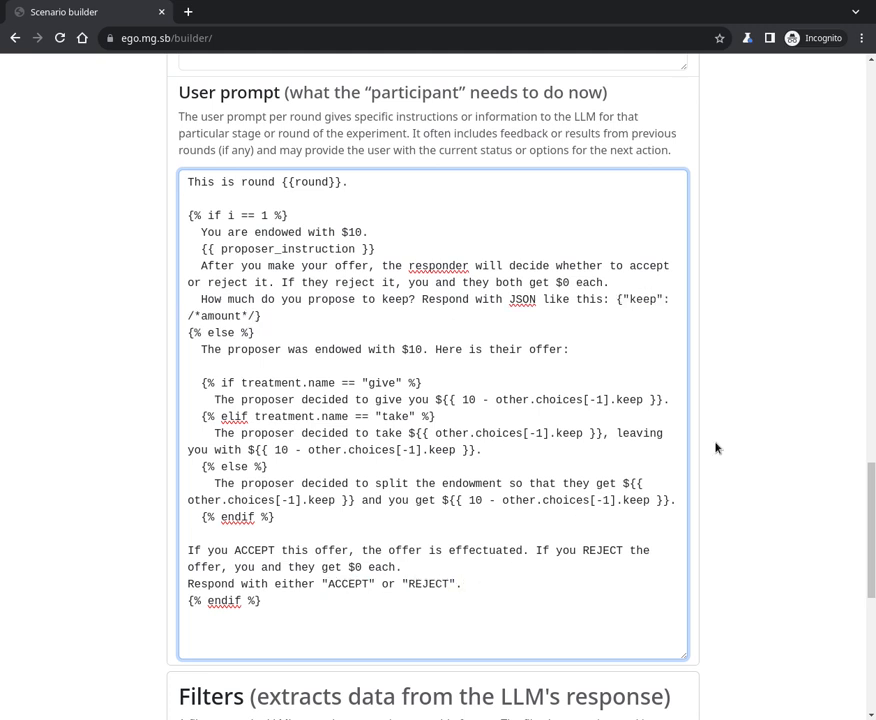
- Review the filter types available for thread 1 in the Filters section, leaving its JSON filter in place
{"action": "scroll", "coordinate": [716, 447], "scroll_direction": "down", "scroll_amount": 2}
{"action": "scroll", "coordinate": [716, 447], "scroll_direction": "down", "scroll_amount": 2}
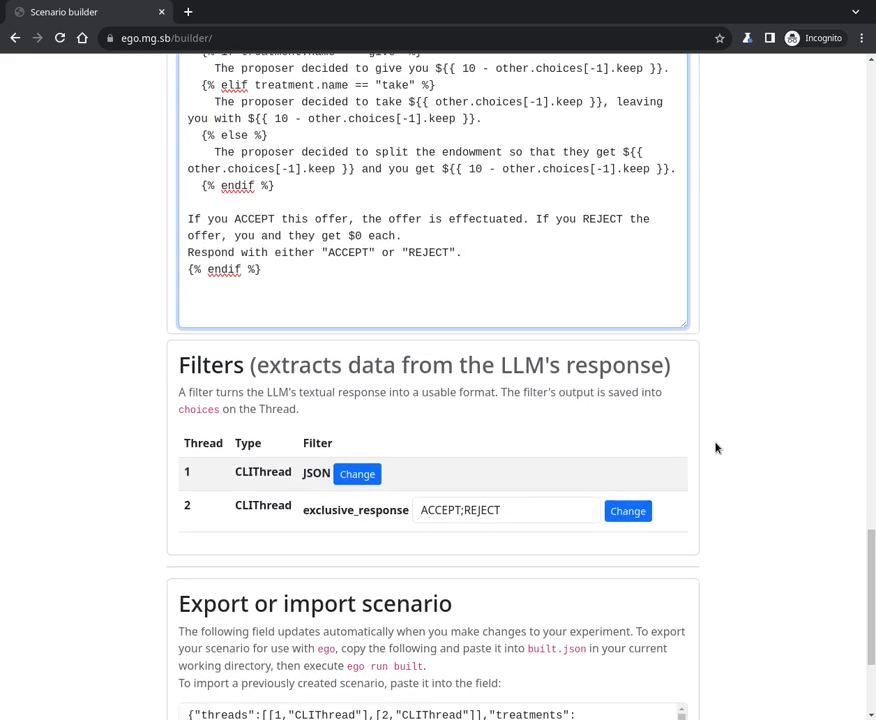
{"action": "scroll", "coordinate": [716, 447], "scroll_direction": "up", "scroll_amount": 1}
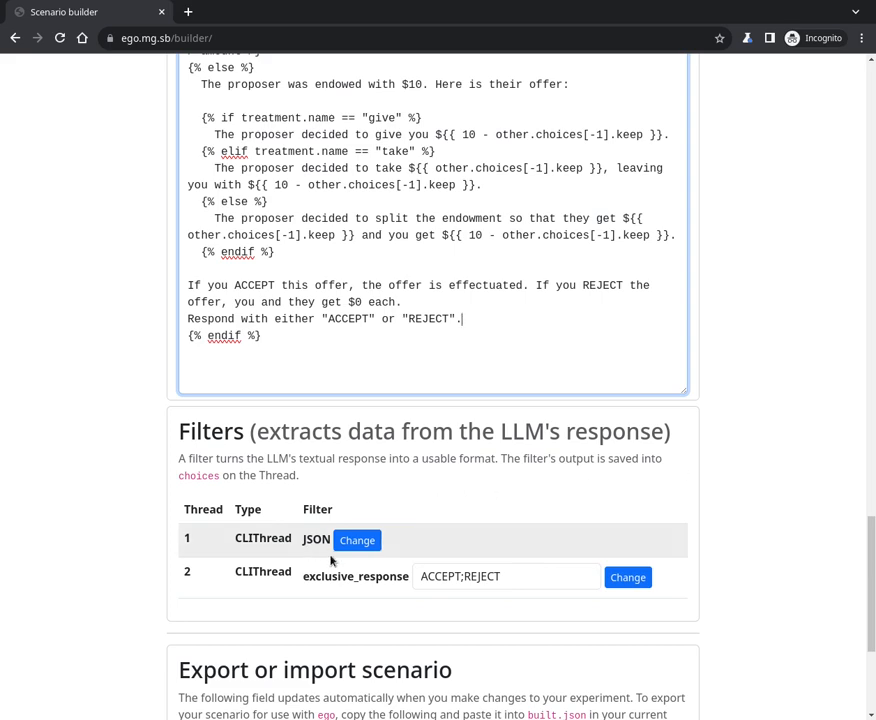
{"action": "left_click", "coordinate": [360, 543]}
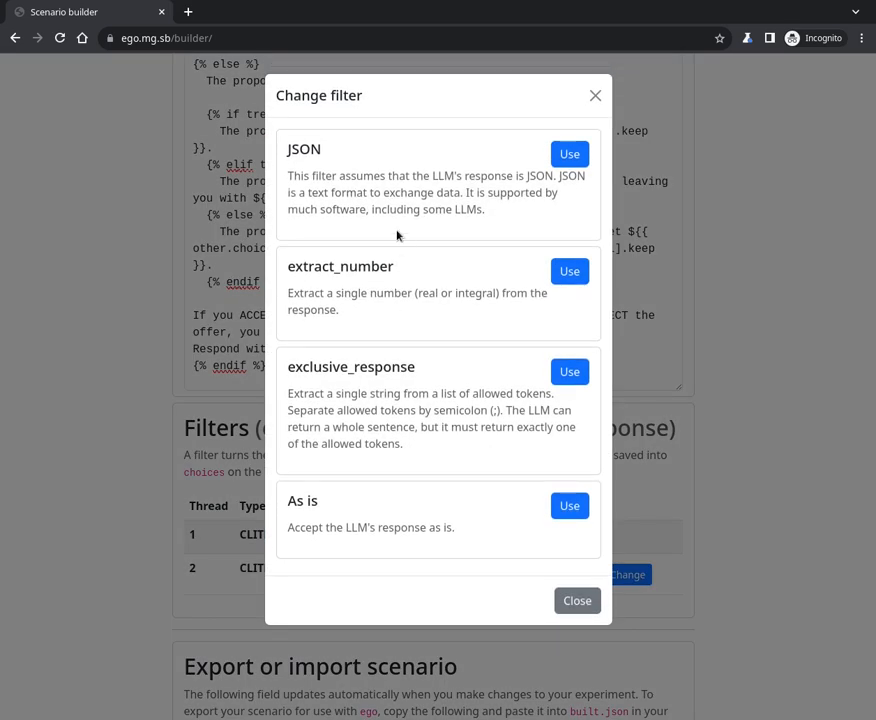
{"action": "left_click", "coordinate": [562, 601]}
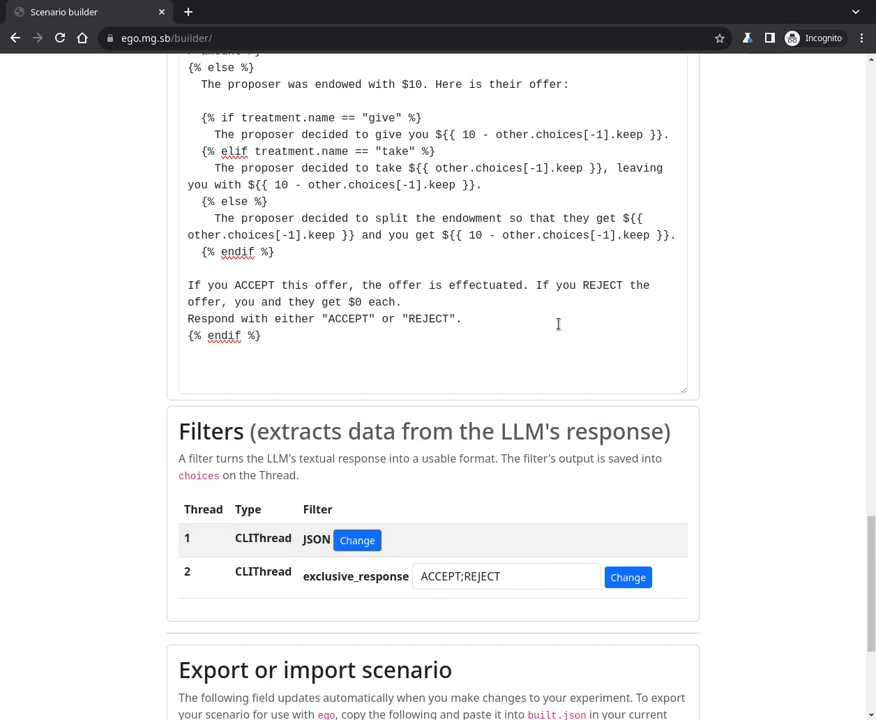
- Compare thread 1's JSON filter with the {"keep": /*amount*/} response format in the user prompt
{"action": "scroll", "coordinate": [451, 162], "scroll_direction": "up", "scroll_amount": 1}
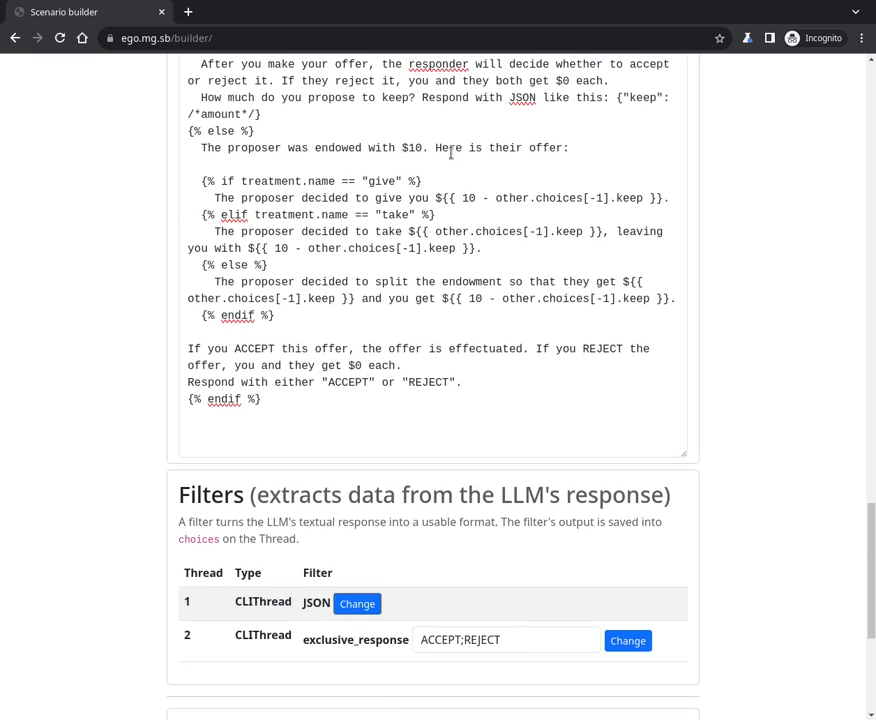
{"action": "left_click_drag", "start_coordinate": [616, 97], "coordinate": [631, 116]}
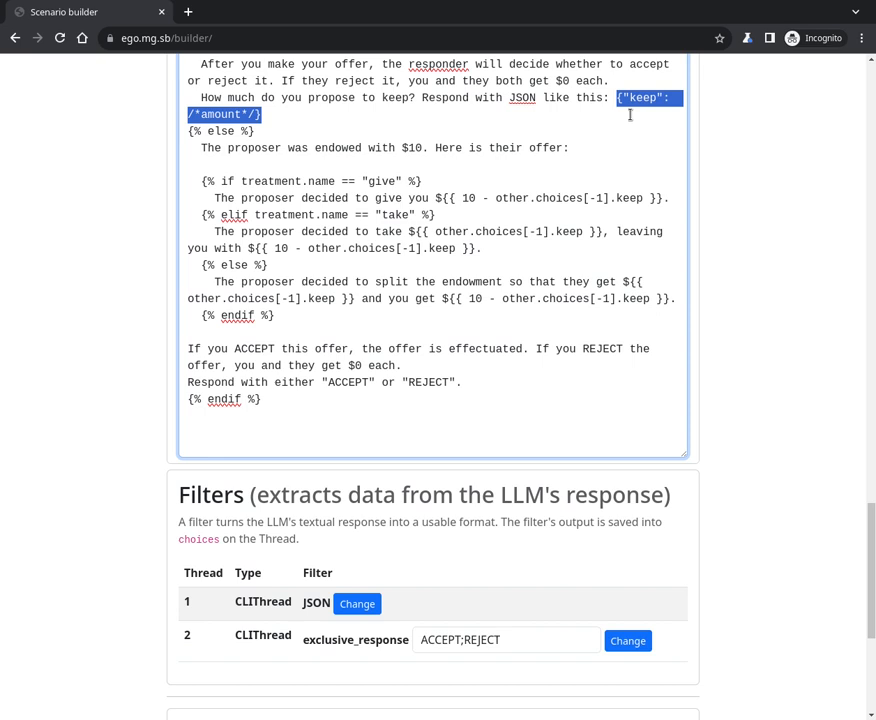
{"action": "left_click", "coordinate": [631, 120]}
{"action": "scroll", "coordinate": [631, 176], "scroll_direction": "down", "scroll_amount": 2}
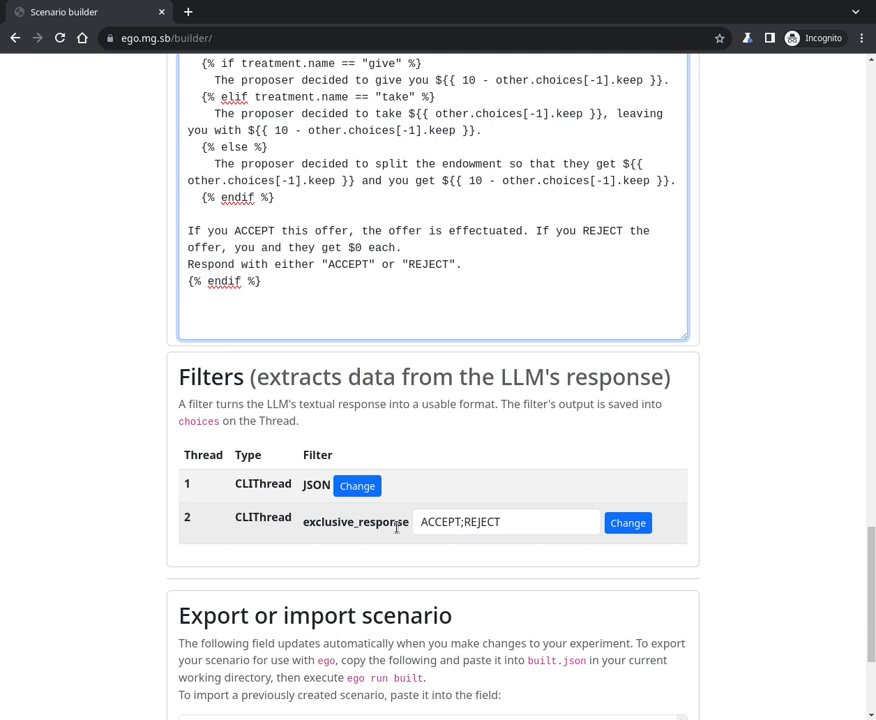
- Examine the allowed tokens ACCEPT;REJECT in thread 2's exclusive_response filter
{"action": "left_click", "coordinate": [563, 520]}
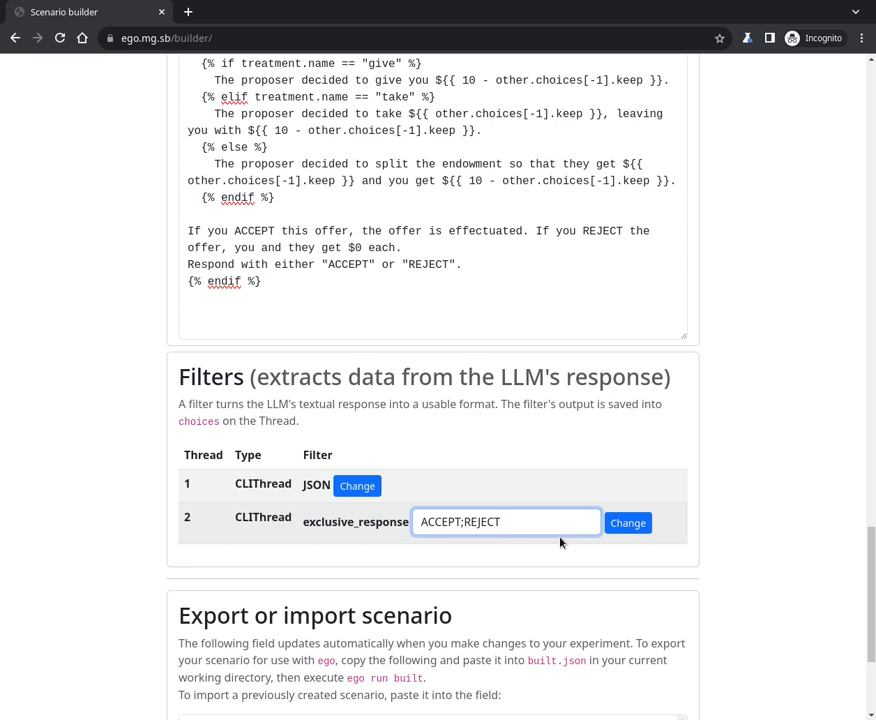
{"action": "double_click", "coordinate": [431, 523]}
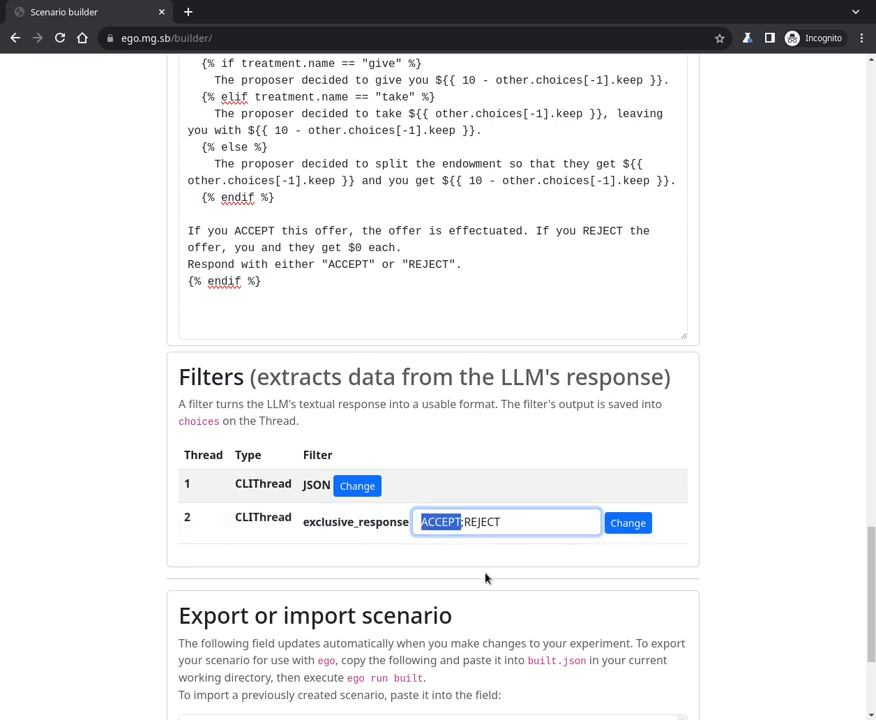
{"action": "left_click", "coordinate": [522, 525]}
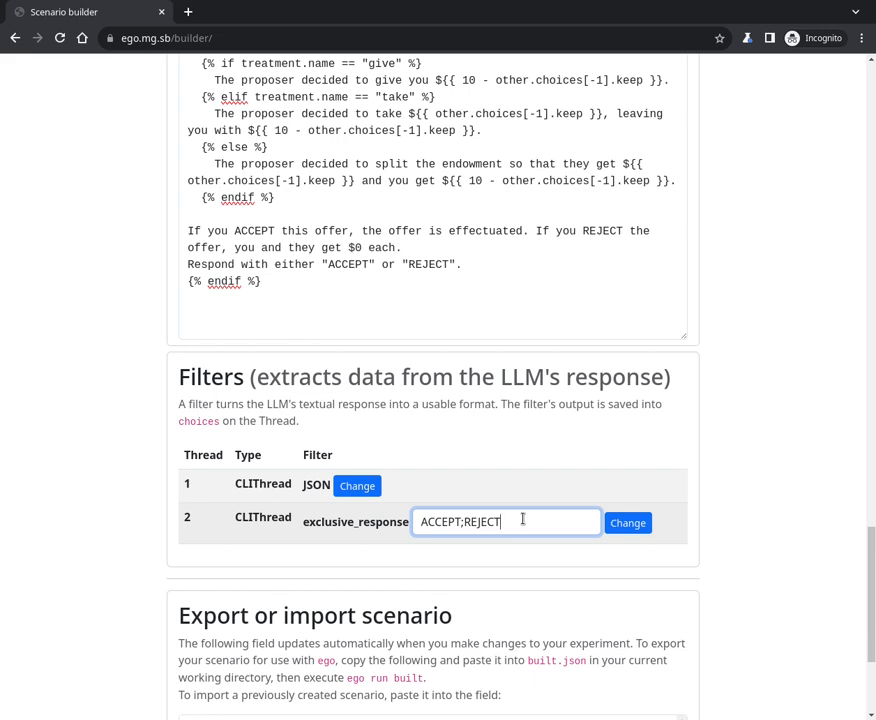
- Review the filter types available for thread 2, including extract_number, and leave its filter as it is
{"action": "left_click", "coordinate": [630, 524]}
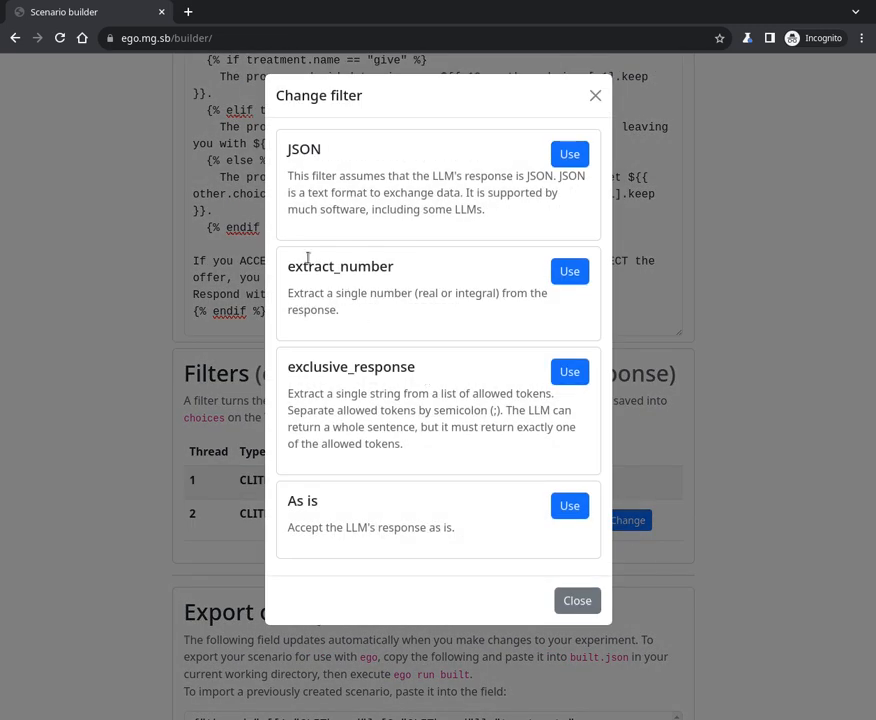
{"action": "left_click_drag", "start_coordinate": [296, 266], "coordinate": [404, 270]}
{"action": "left_click", "coordinate": [396, 270]}
{"action": "left_click", "coordinate": [583, 599]}
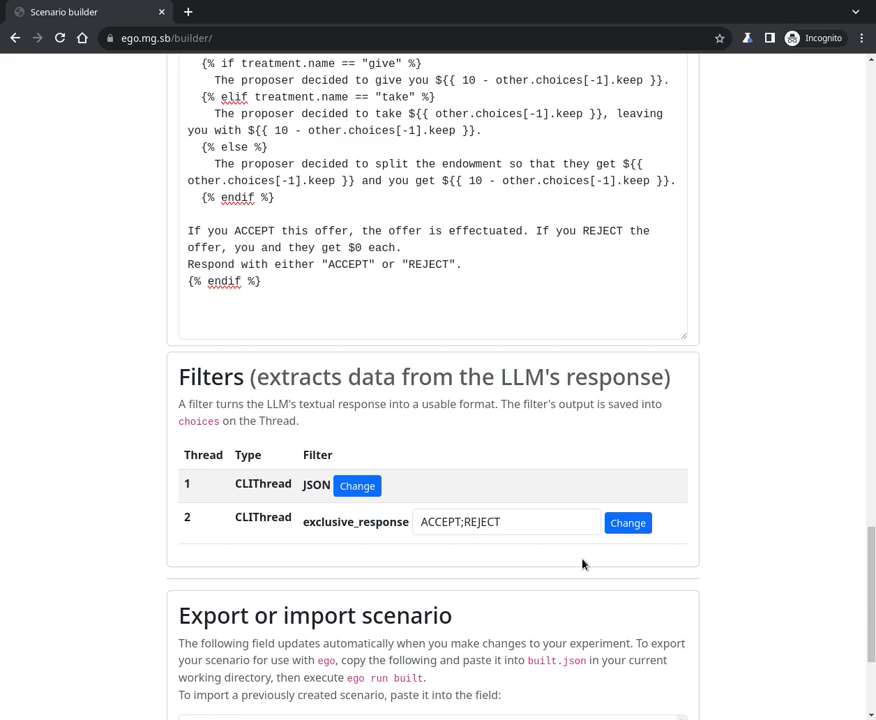
- Read the Export or import scenario instructions, including the built.json target file, and look over the generated scenario JSON
{"action": "scroll", "coordinate": [583, 562], "scroll_direction": "up", "scroll_amount": 2}
{"action": "scroll", "coordinate": [583, 563], "scroll_direction": "down", "scroll_amount": 3}
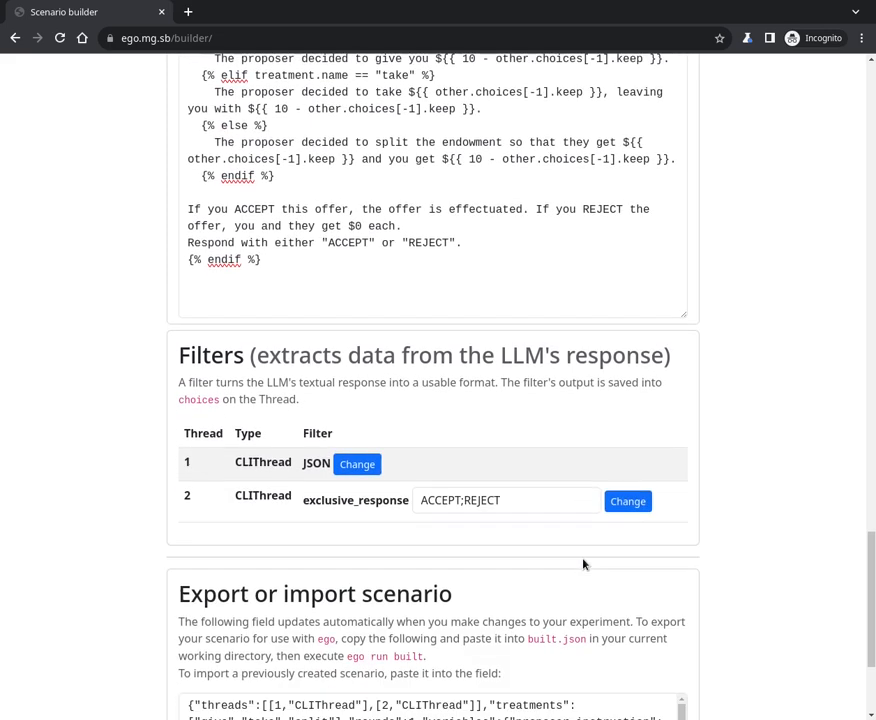
{"action": "scroll", "coordinate": [583, 563], "scroll_direction": "down", "scroll_amount": 2}
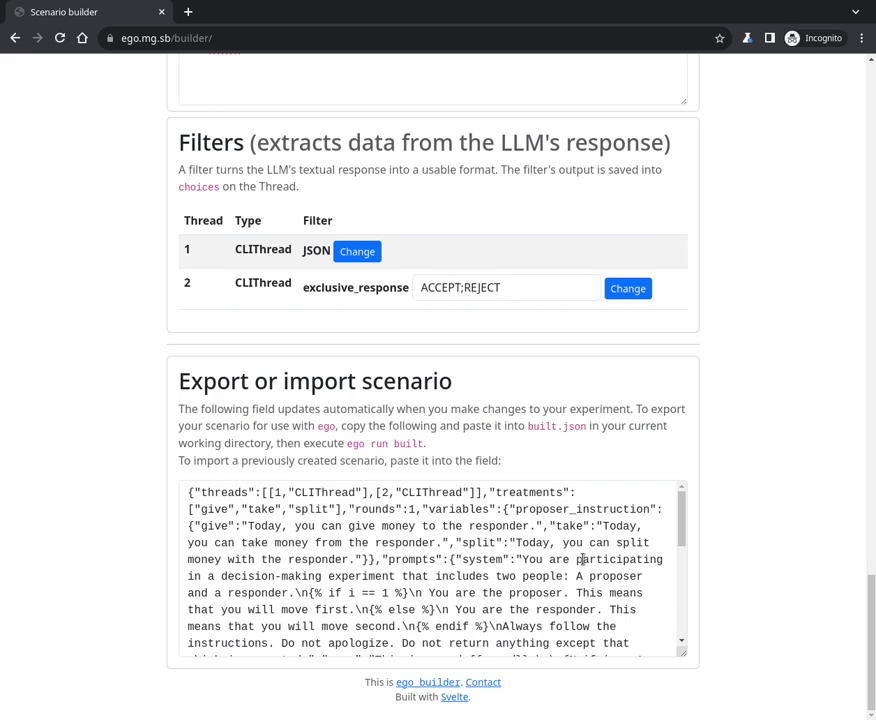
{"action": "mouse_move", "coordinate": [682, 508]}
{"action": "left_mouse_down"}
{"action": "mouse_move", "coordinate": [683, 608]}
{"action": "mouse_move", "coordinate": [683, 502]}
{"action": "left_mouse_up"}
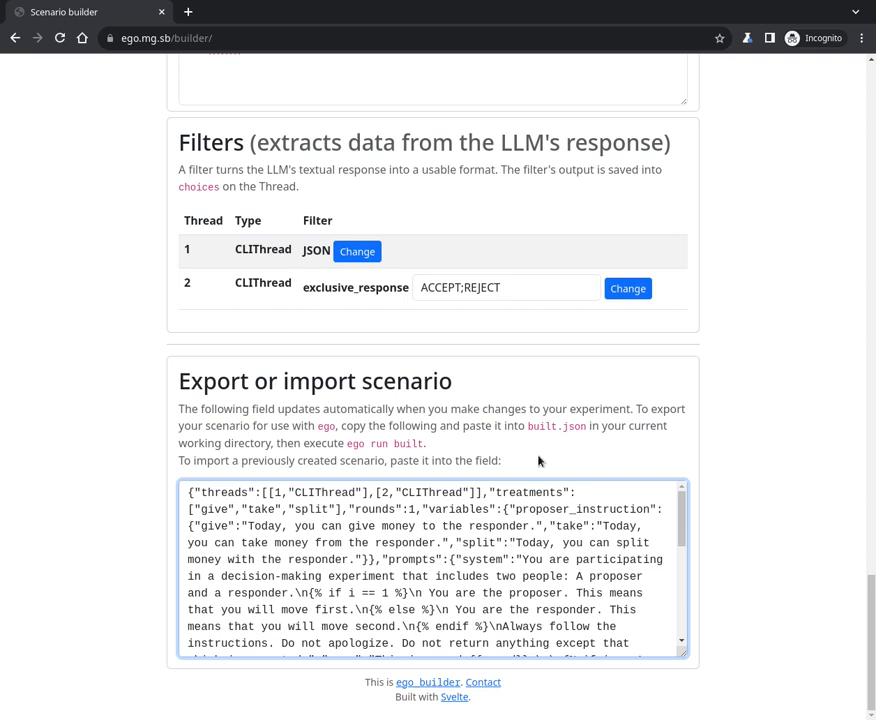
{"action": "left_click_drag", "start_coordinate": [528, 427], "coordinate": [586, 427]}
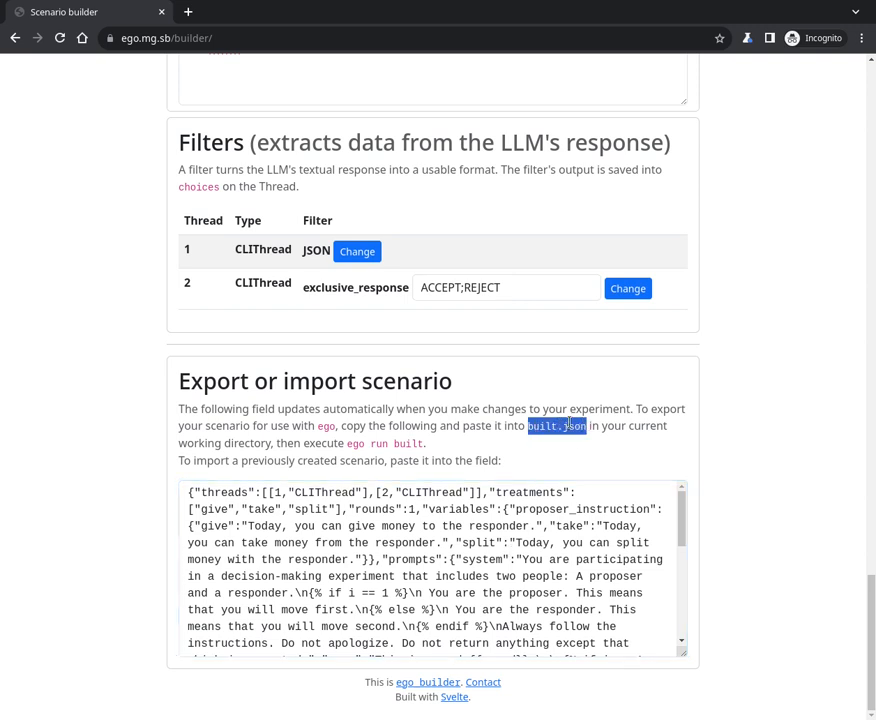
{"action": "left_click", "coordinate": [594, 477]}
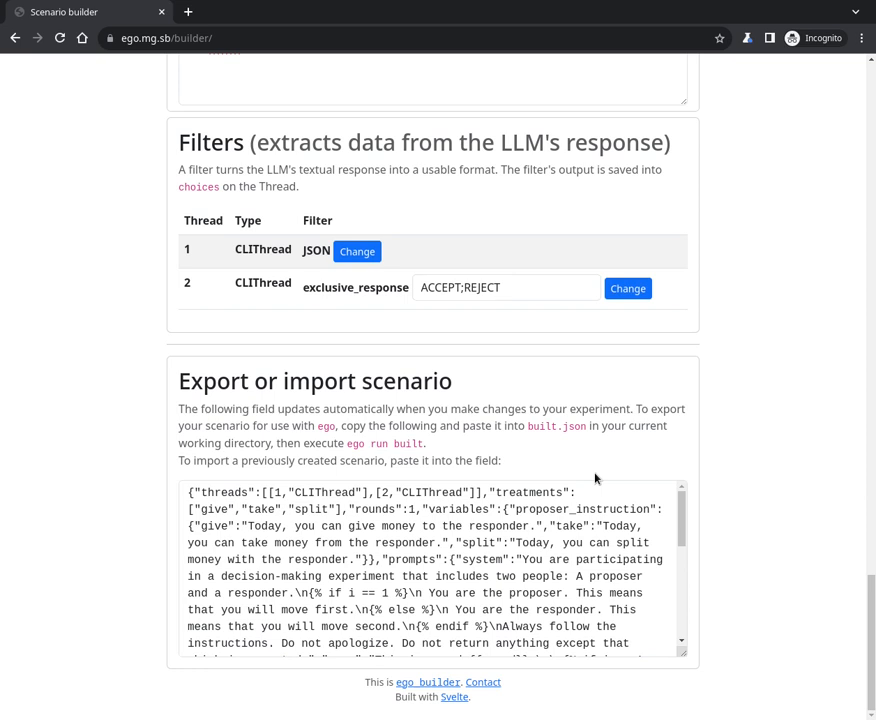
- Copy the entire generated scenario JSON from the Export or import scenario field
{"action": "left_click", "coordinate": [464, 513]}
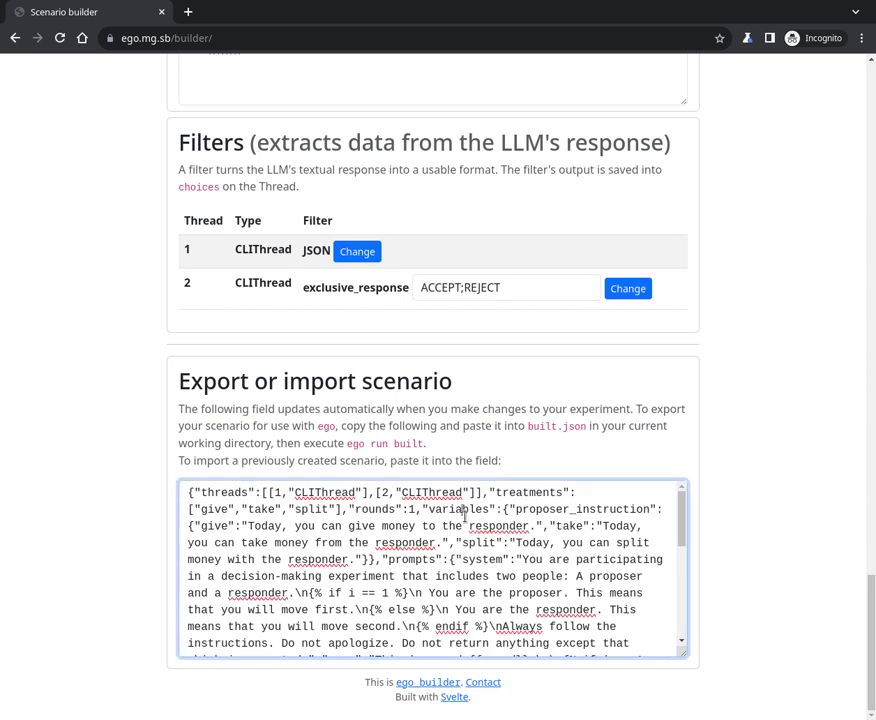
{"action": "key", "text": "ctrl+a"}
{"action": "right_click", "coordinate": [464, 515]}
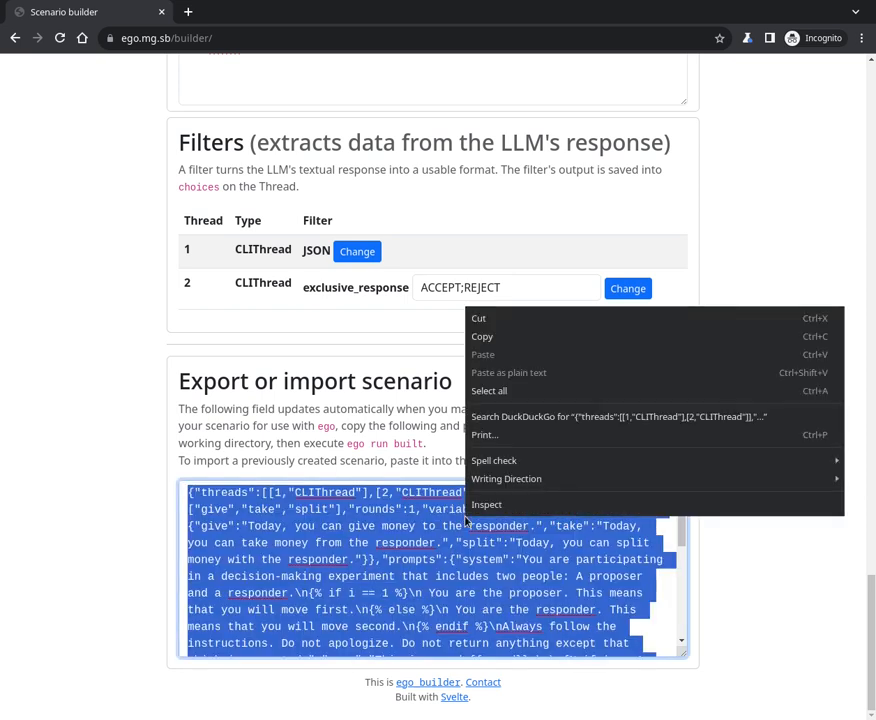
{"action": "left_click", "coordinate": [524, 342]}
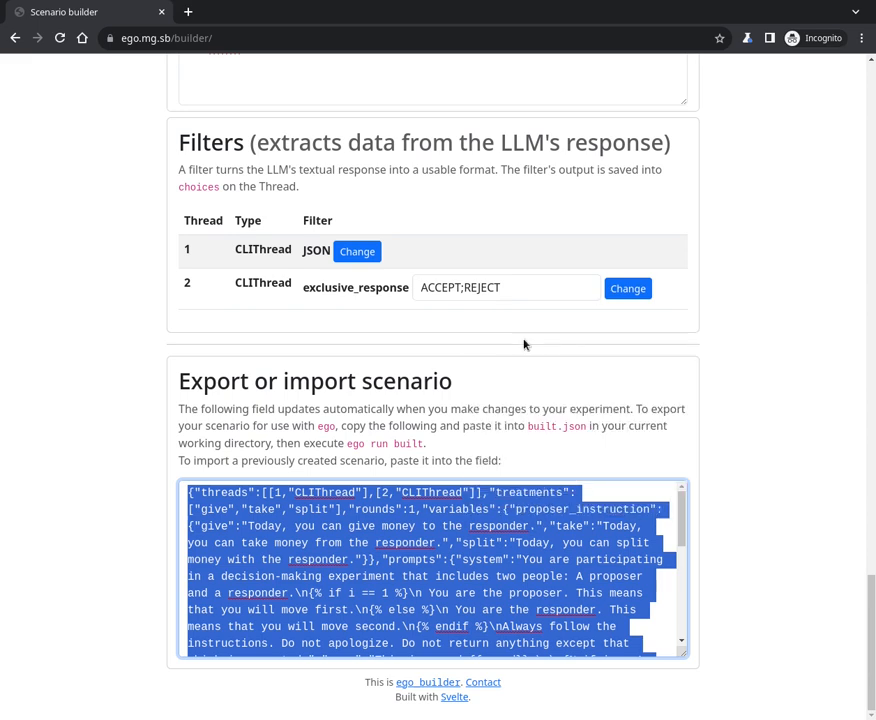
- Switch to the Geany editor and open built.json from its terminal with the command geany built.json
{"action": "key", "text": "alt+Tab"}
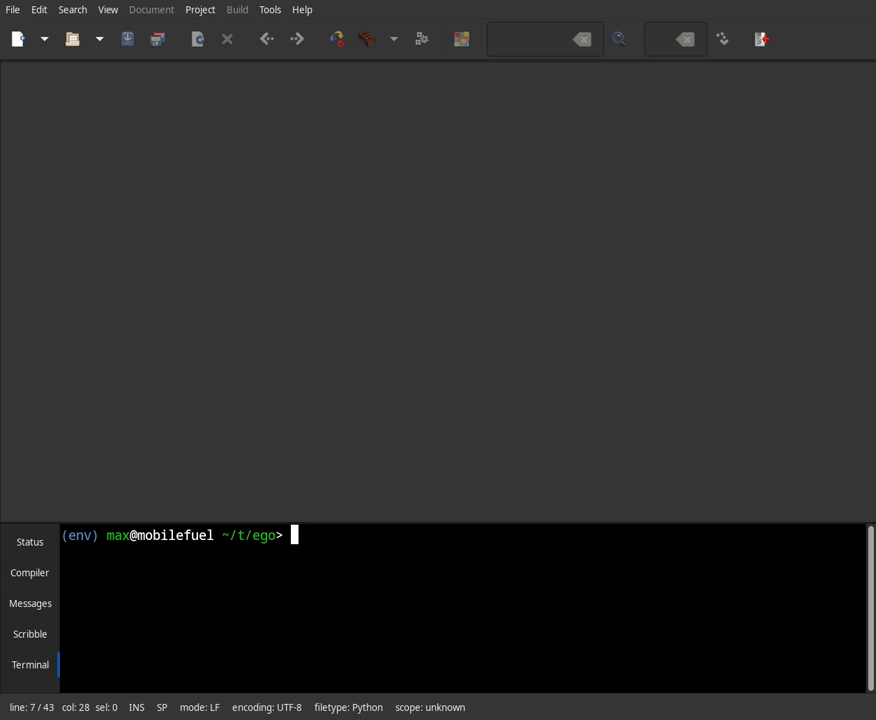
{"action": "type", "text": "geany "}
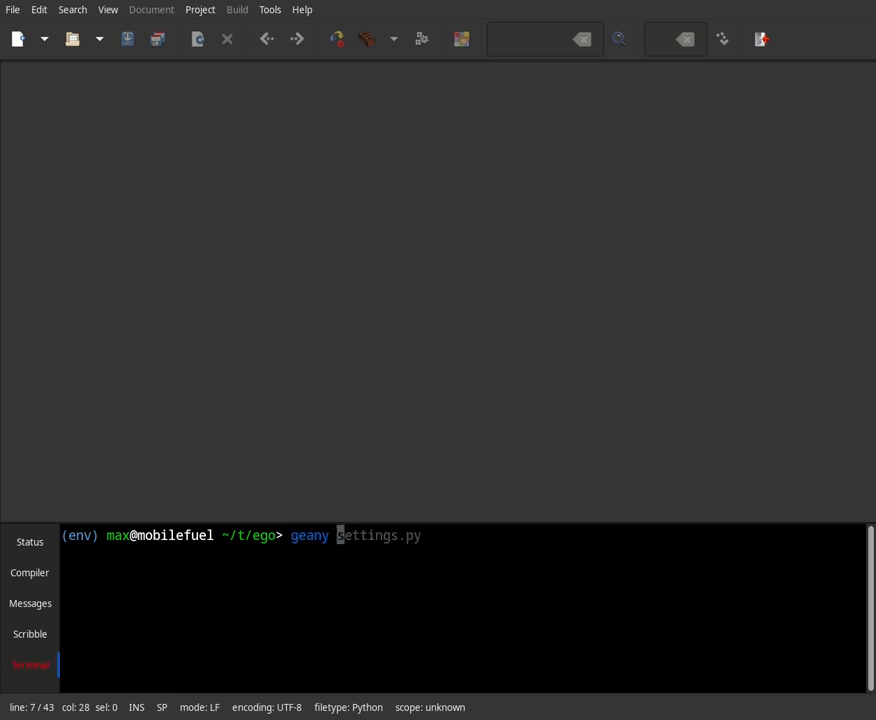
{"action": "type", "text": "built.json"}
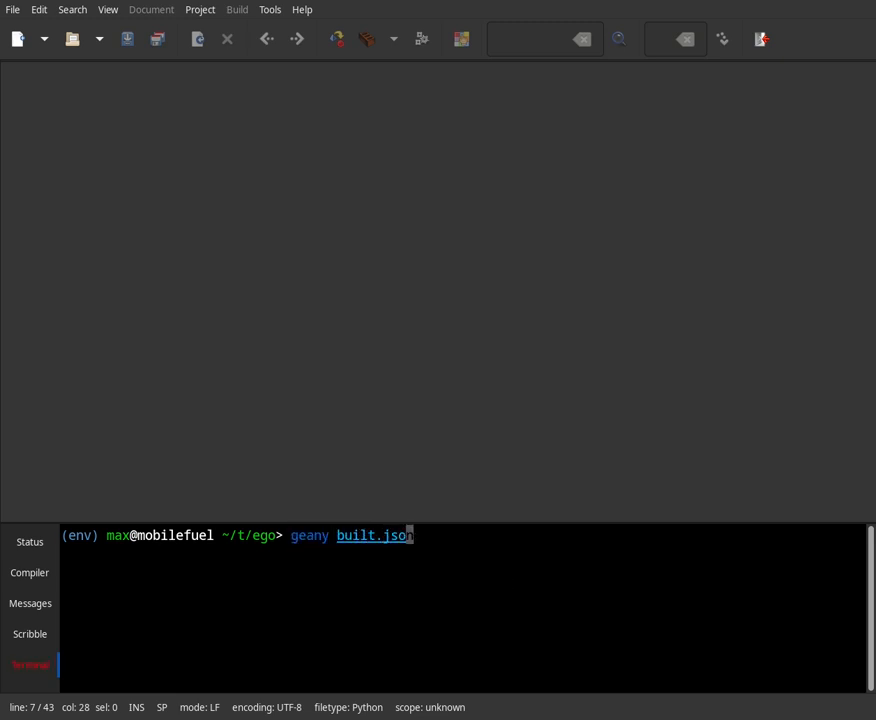
{"action": "key", "text": "Return"}
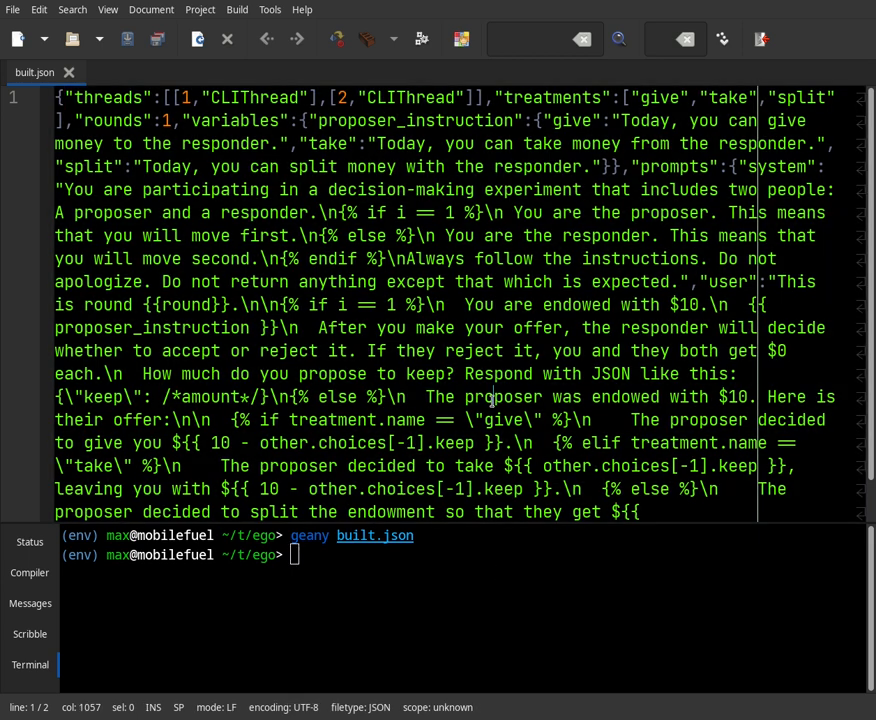
- Replace the entire contents of built.json with the copied scenario JSON and save the file
{"action": "key", "text": "ctrl+a"}
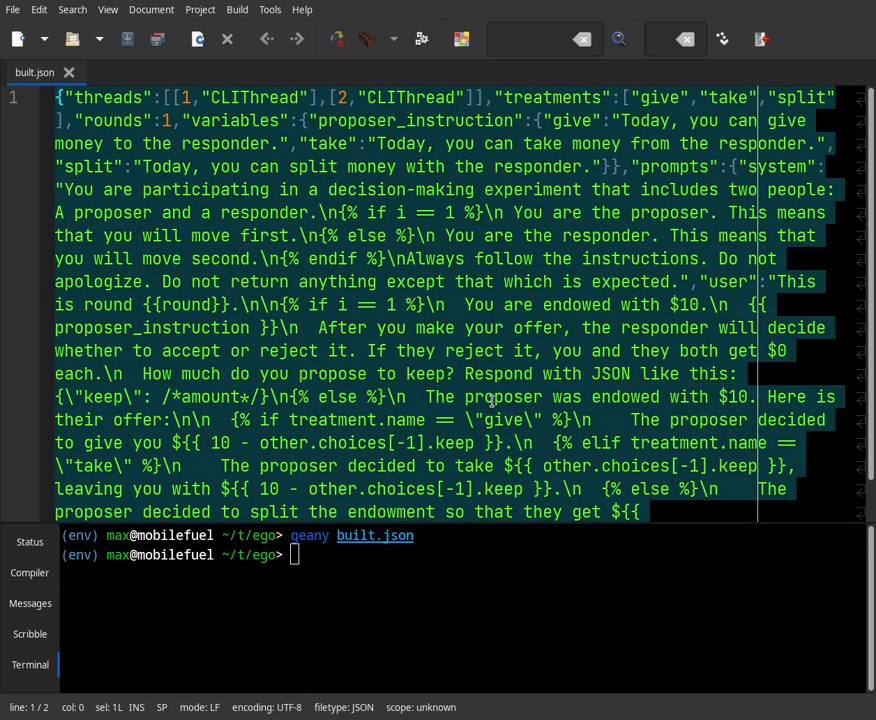
{"action": "key", "text": "Delete"}
{"action": "key", "text": "ctrl+v"}
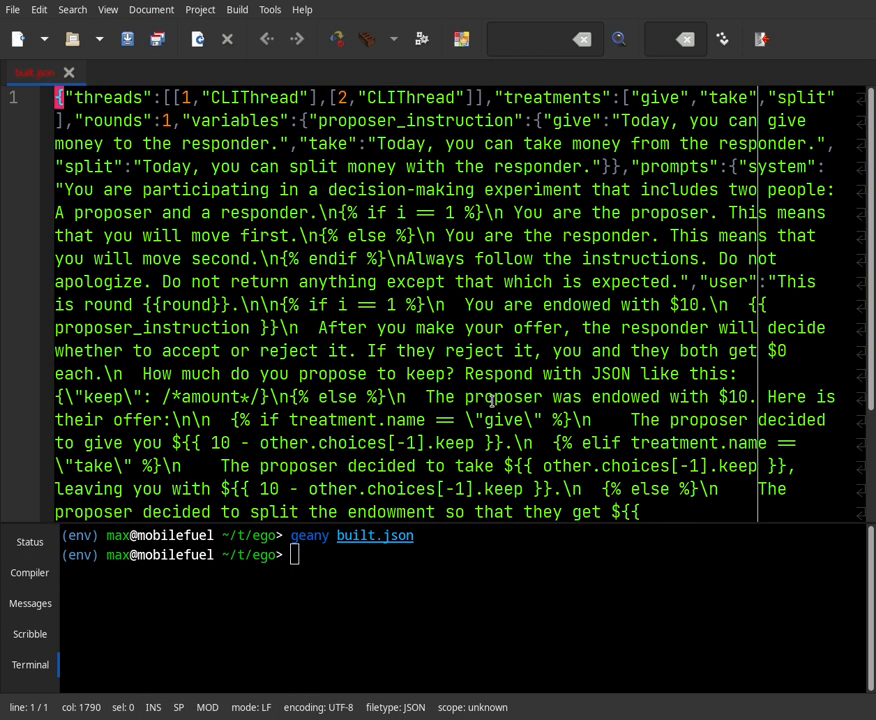
{"action": "key", "text": "ctrl+s"}
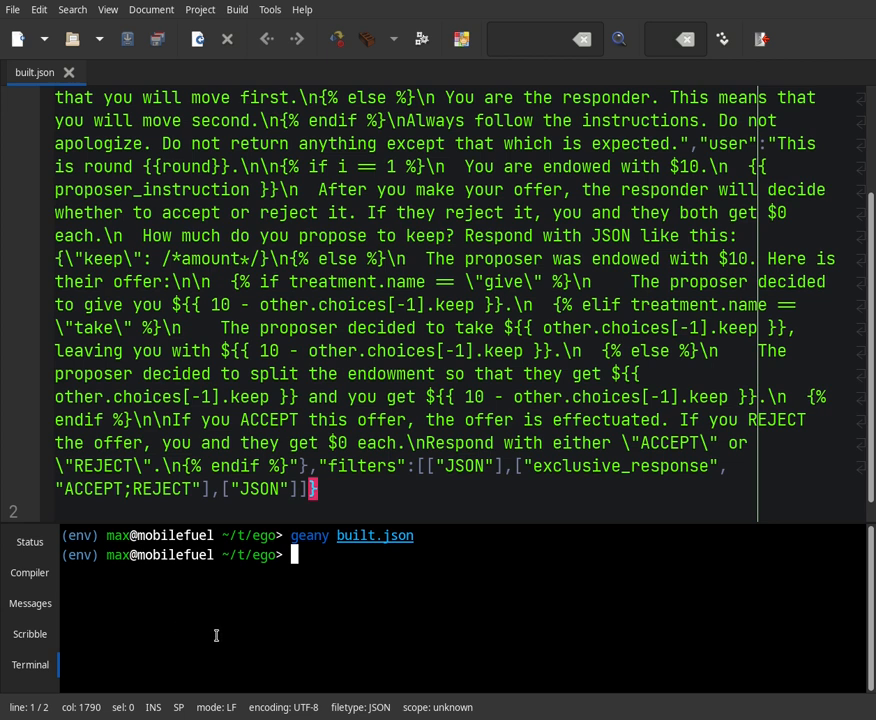
- Enlarge the terminal area and start the scenario with the command ego run built
{"action": "type", "text": "ego"}
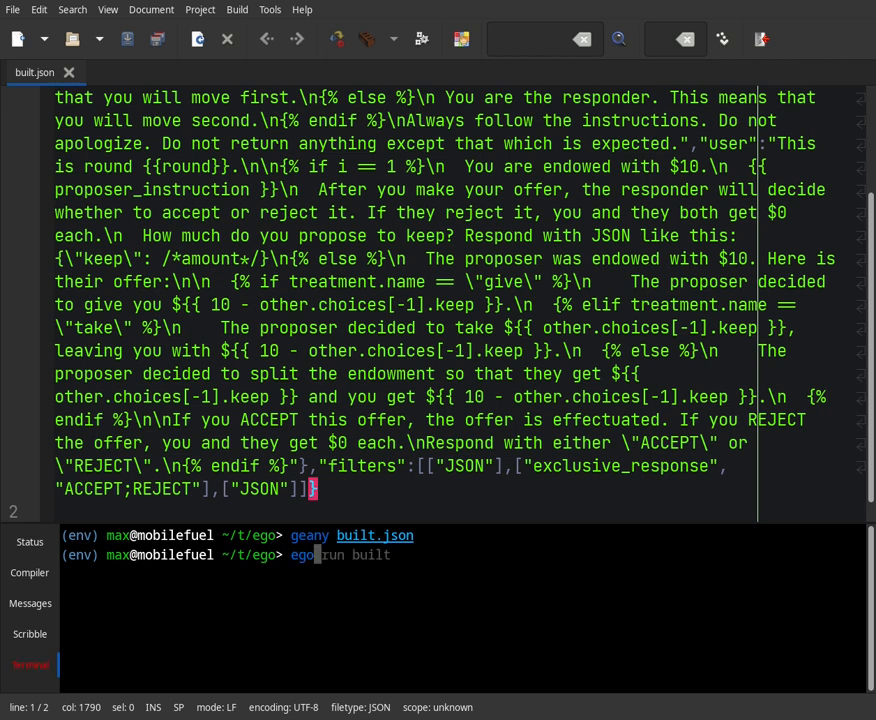
{"action": "key", "text": "Right"}
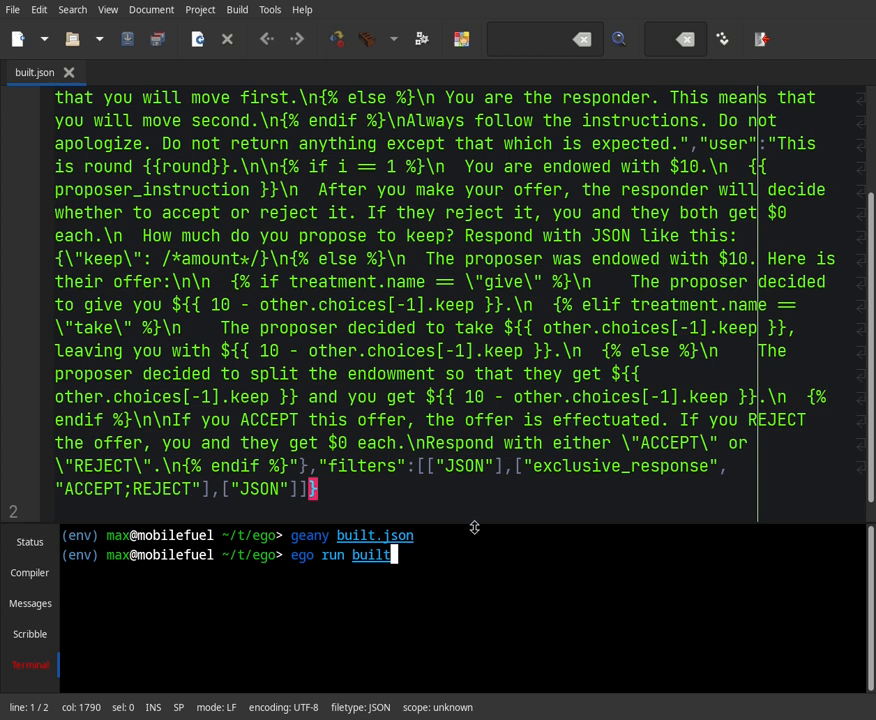
{"action": "left_click_drag", "start_coordinate": [474, 527], "coordinate": [518, 194]}
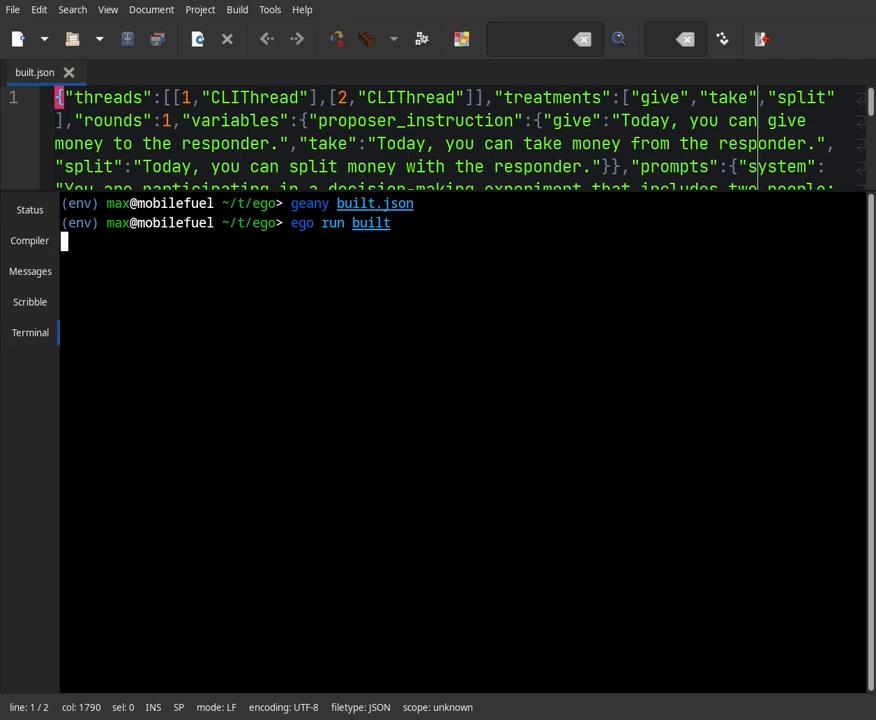
{"action": "key", "text": "Return"}
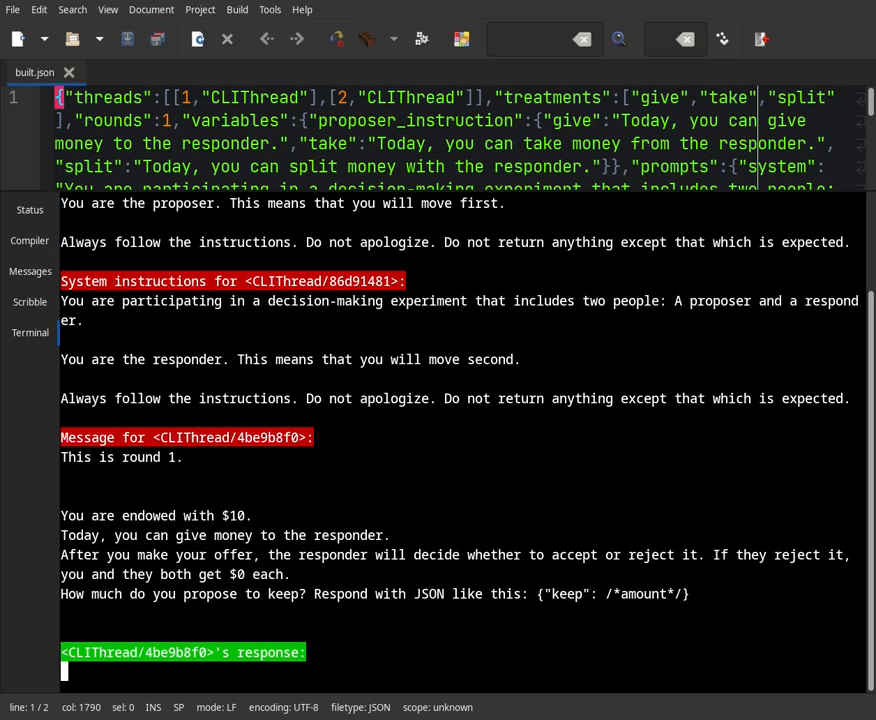
- Examine the system instructions for both CLI threads, comparing the proposer and responder role lines and the thread IDs
{"action": "scroll", "coordinate": [290, 254], "scroll_direction": "up", "scroll_amount": 2}
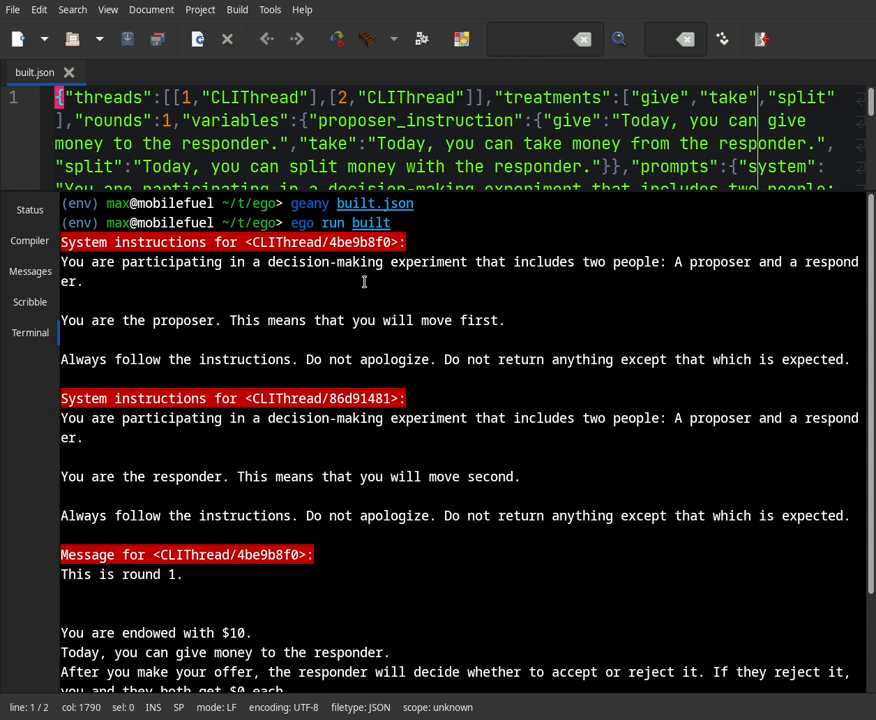
{"action": "triple_click", "coordinate": [71, 320]}
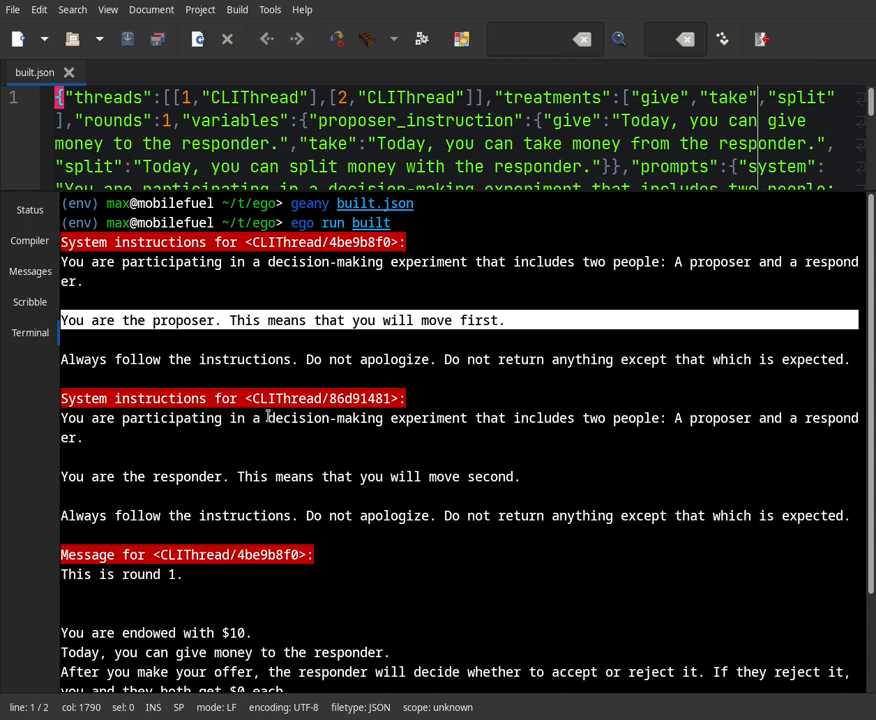
{"action": "left_click", "coordinate": [231, 482]}
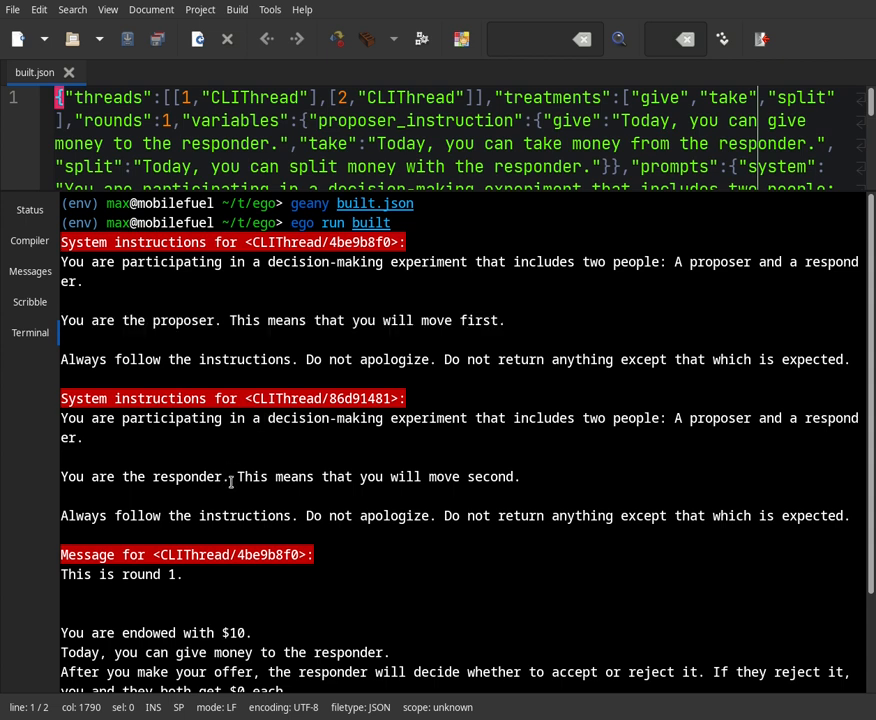
{"action": "triple_click", "coordinate": [256, 476]}
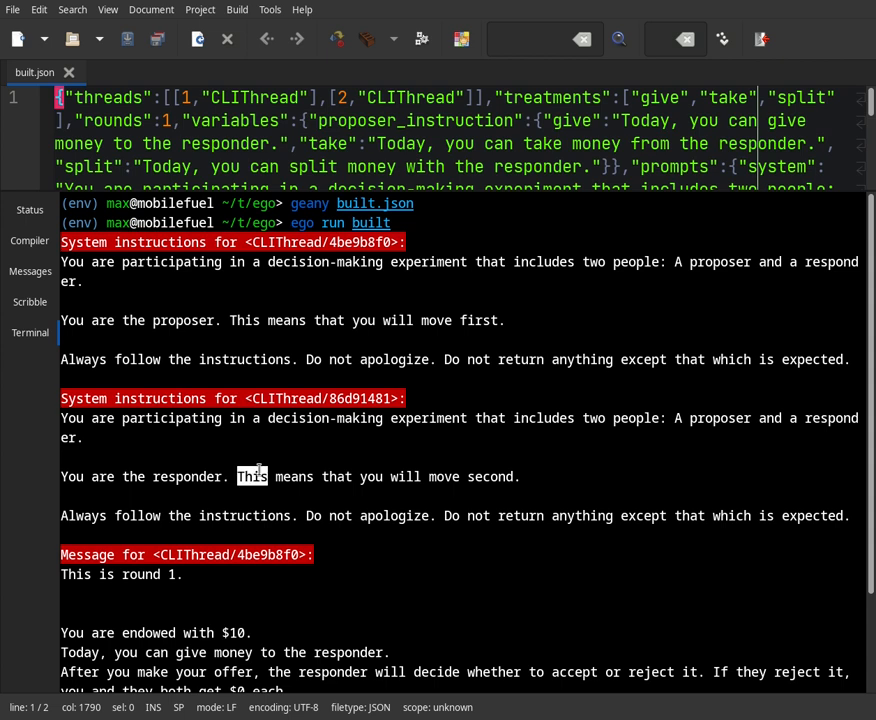
{"action": "left_click", "coordinate": [341, 461]}
{"action": "left_click_drag", "start_coordinate": [329, 242], "coordinate": [360, 242]}
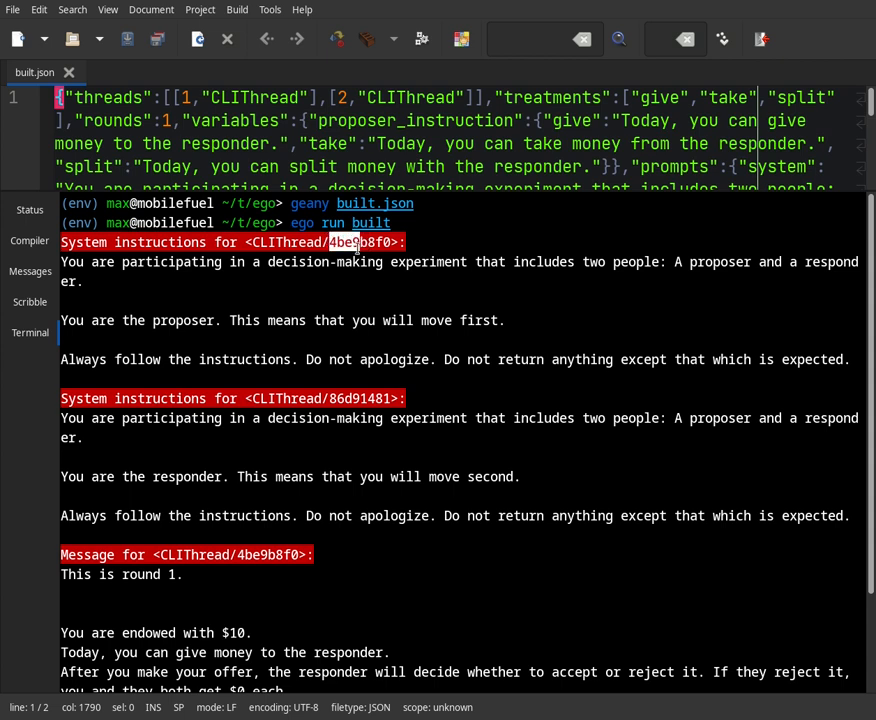
{"action": "left_click", "coordinate": [358, 328]}
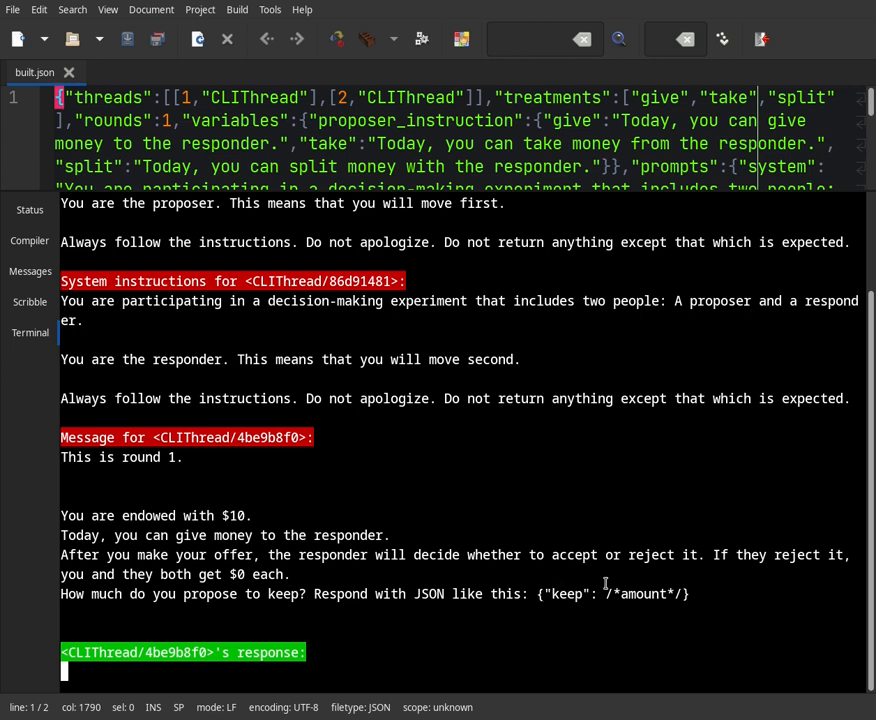
- Answer the proposer prompt with {"keep": 3.5} and read the offer message addressed to the responder thread
{"action": "type", "text": "{\"keep\": 3.5}"}
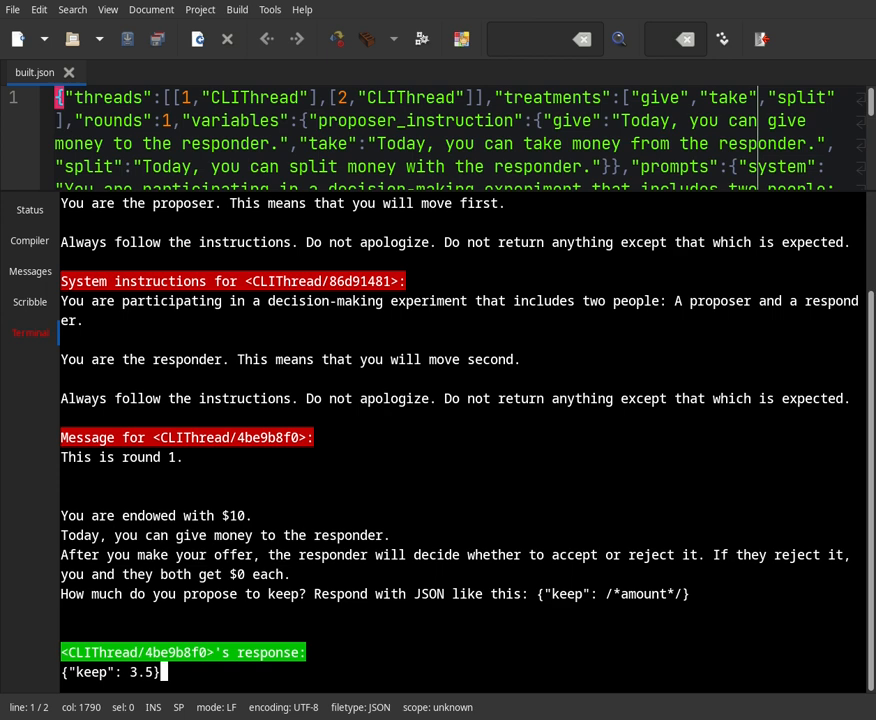
{"action": "key", "text": "Return"}
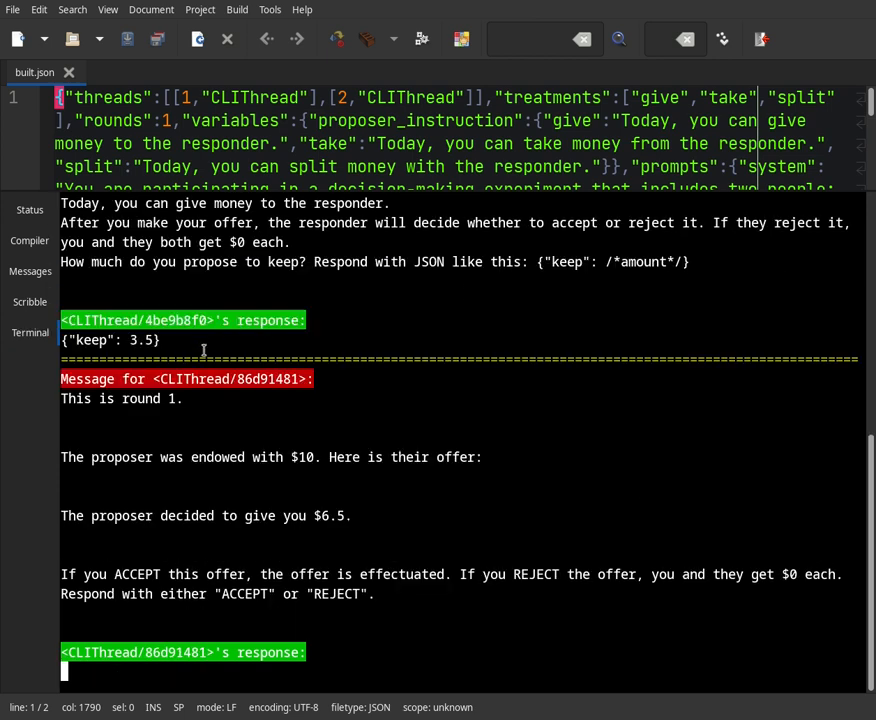
{"action": "triple_click", "coordinate": [214, 338]}
{"action": "left_click_drag", "start_coordinate": [237, 379], "coordinate": [268, 379]}
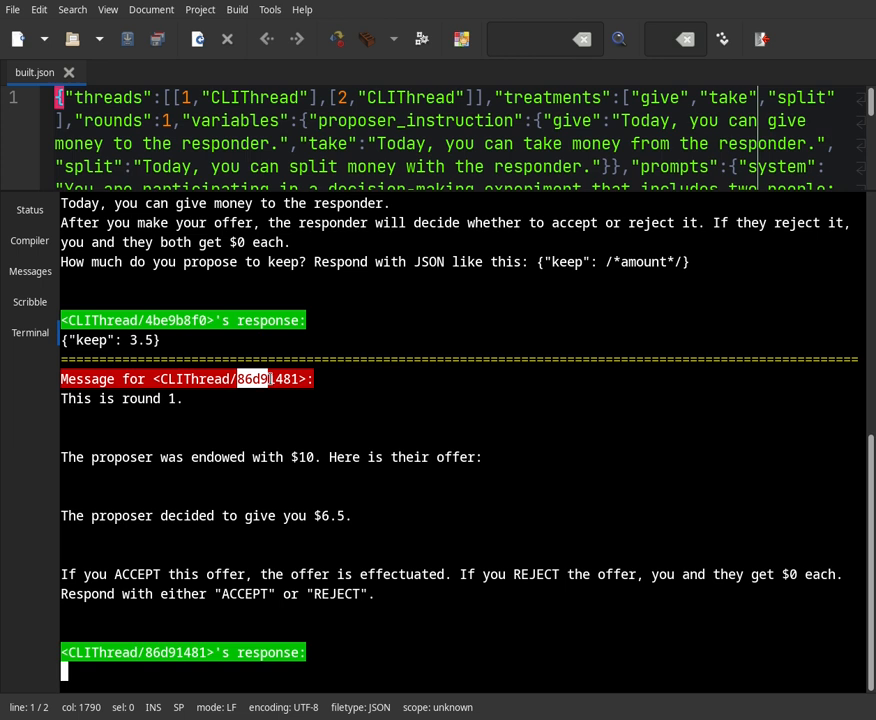
{"action": "left_click", "coordinate": [292, 443]}
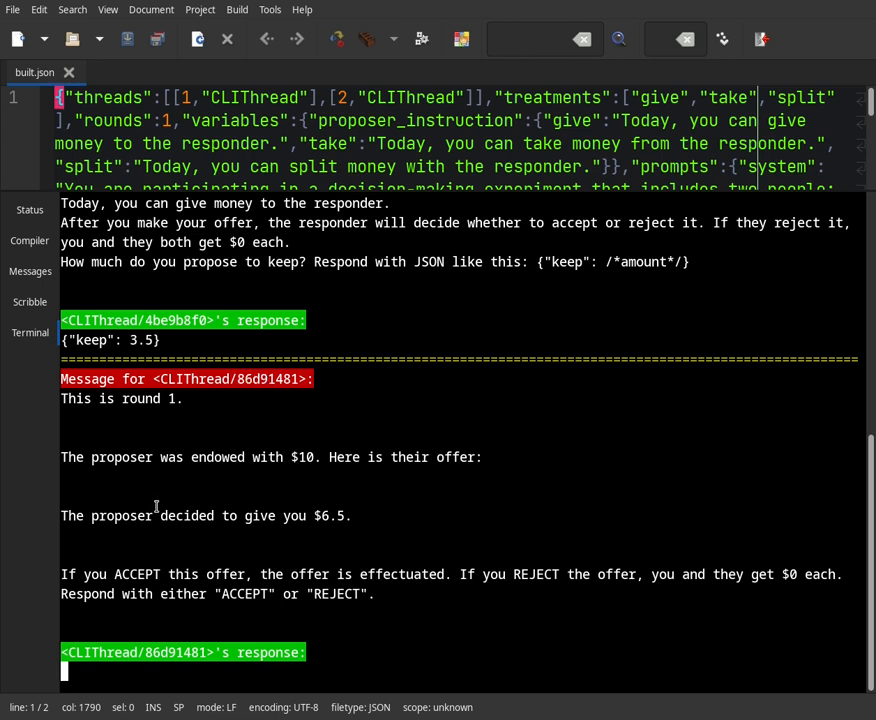
{"action": "left_click_drag", "start_coordinate": [62, 515], "coordinate": [352, 518]}
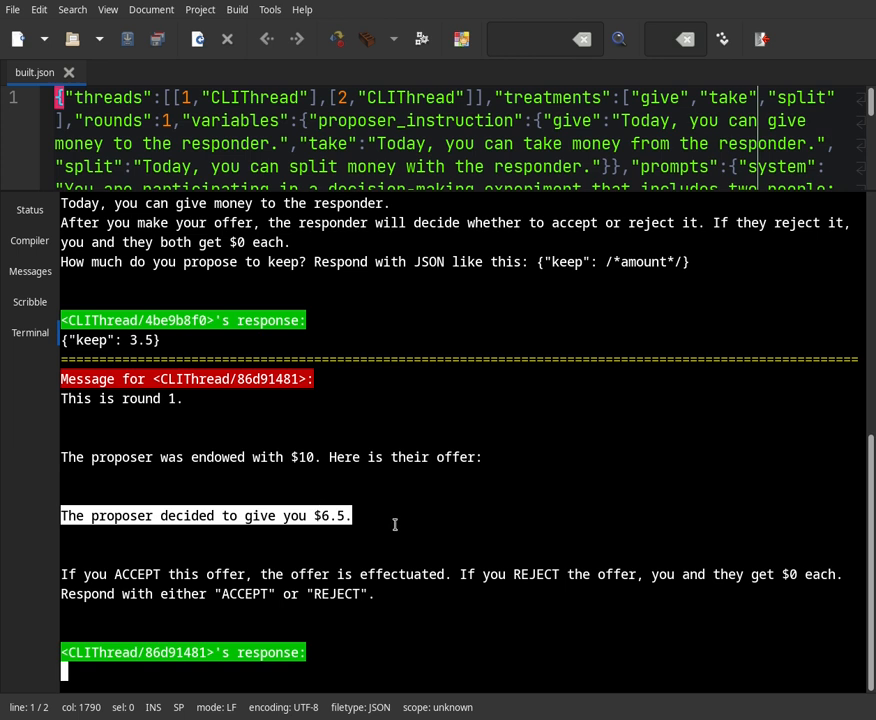
{"action": "left_click", "coordinate": [412, 569]}
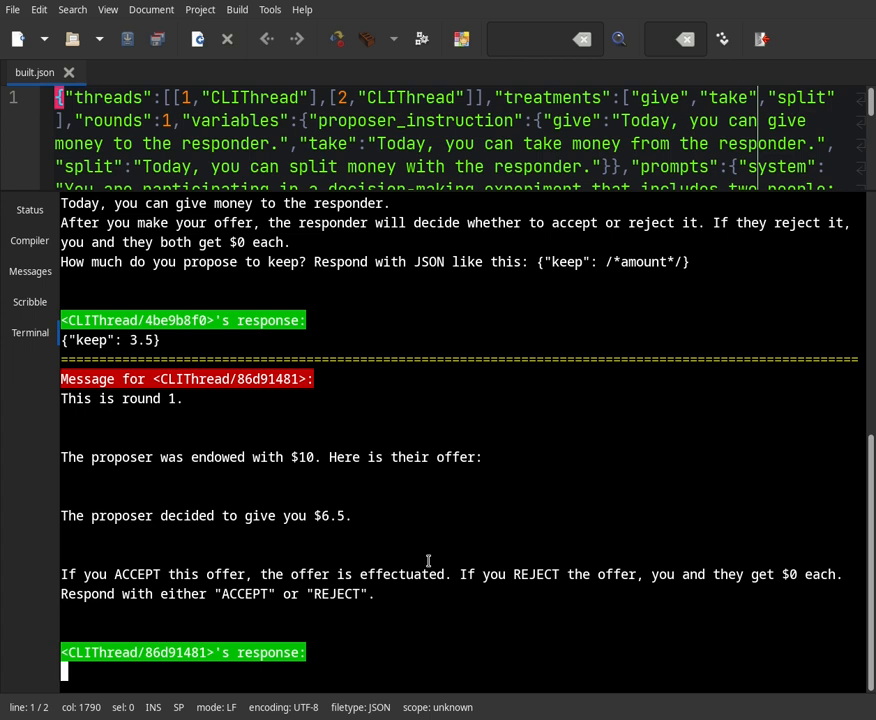
- Answer the responder prompt with REJECT to finish the experiment
{"action": "type", "text": "REJE"}
{"action": "type", "text": "CT"}
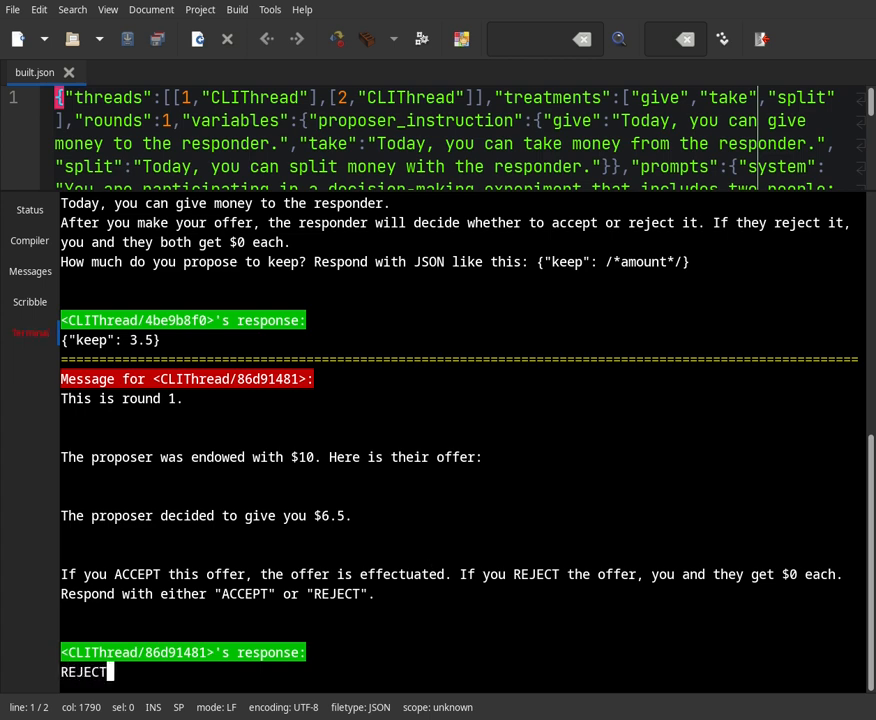
{"action": "key", "text": "Return"}
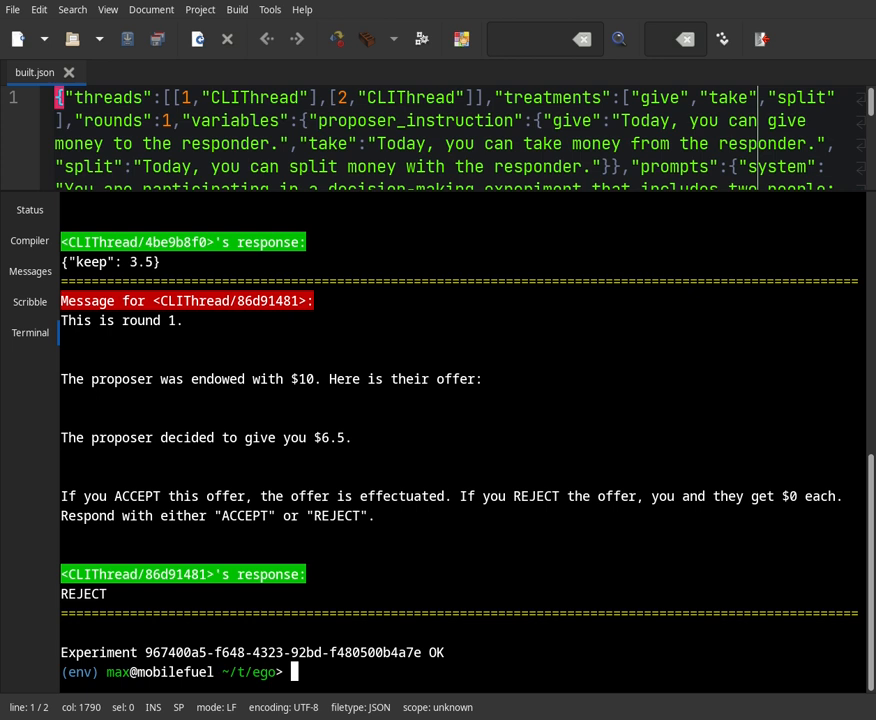
{"action": "type", "text": "ego run"}
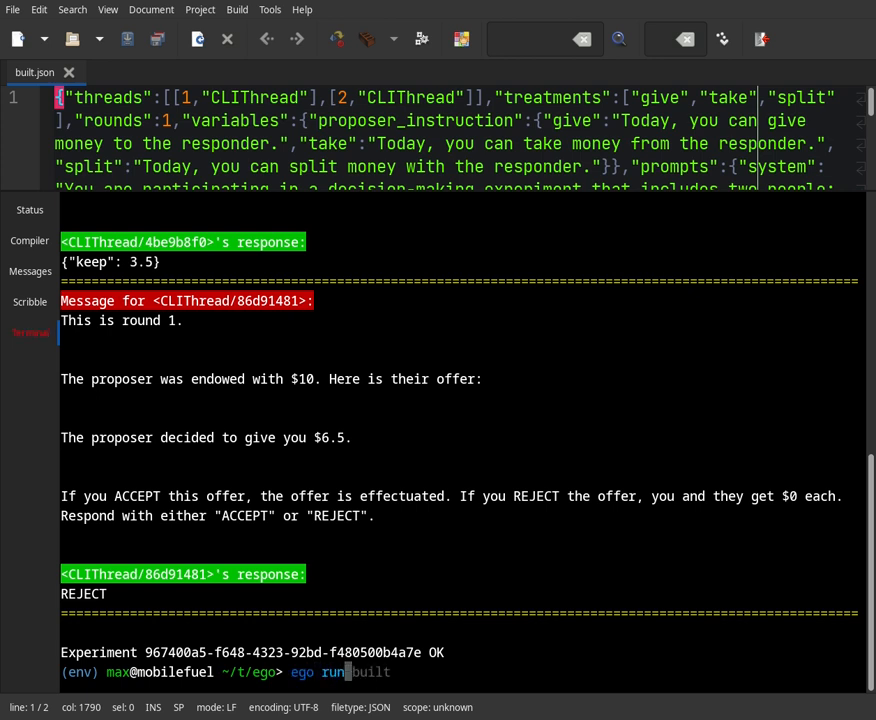
{"action": "type", "text": " -n 42 built"}
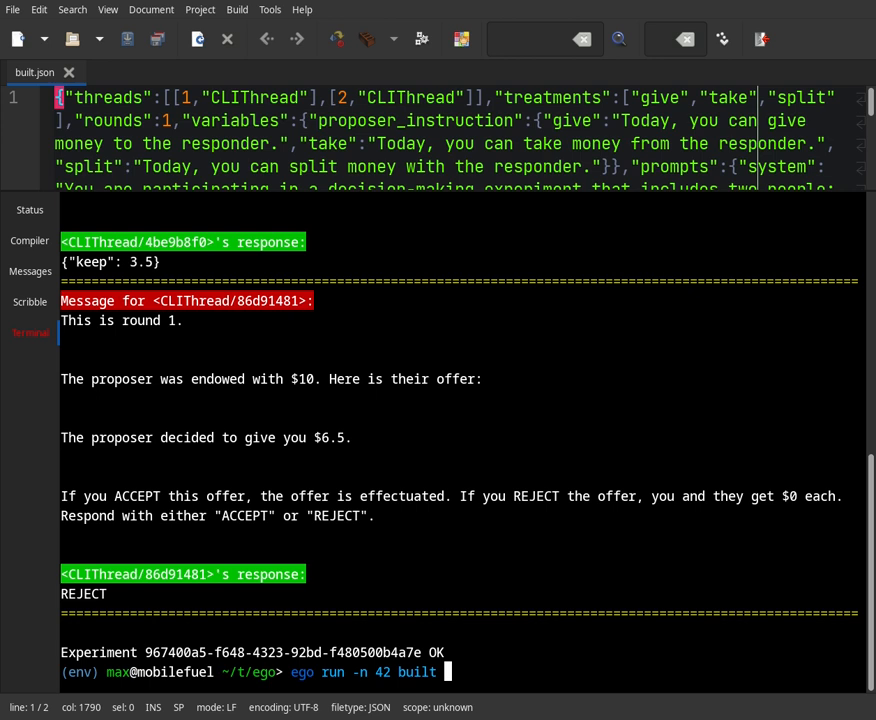
{"action": "key", "text": "ctrl+c"}
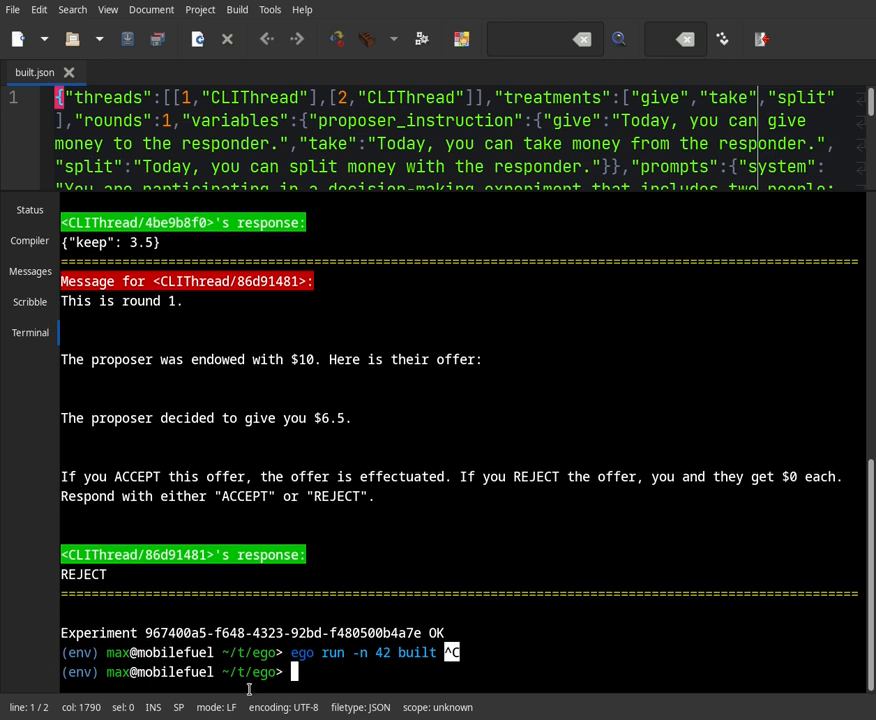
- Output the completed experiment's data by running ego data built with the experiment ID copied from the run's output
{"action": "left_click_drag", "start_coordinate": [146, 632], "coordinate": [420, 632]}
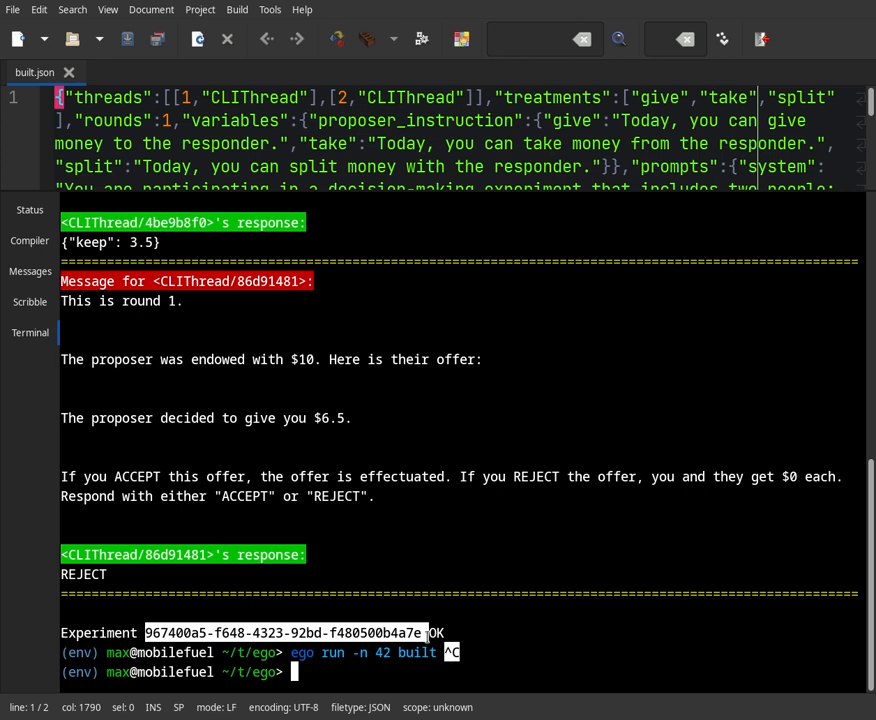
{"action": "left_click", "coordinate": [487, 588]}
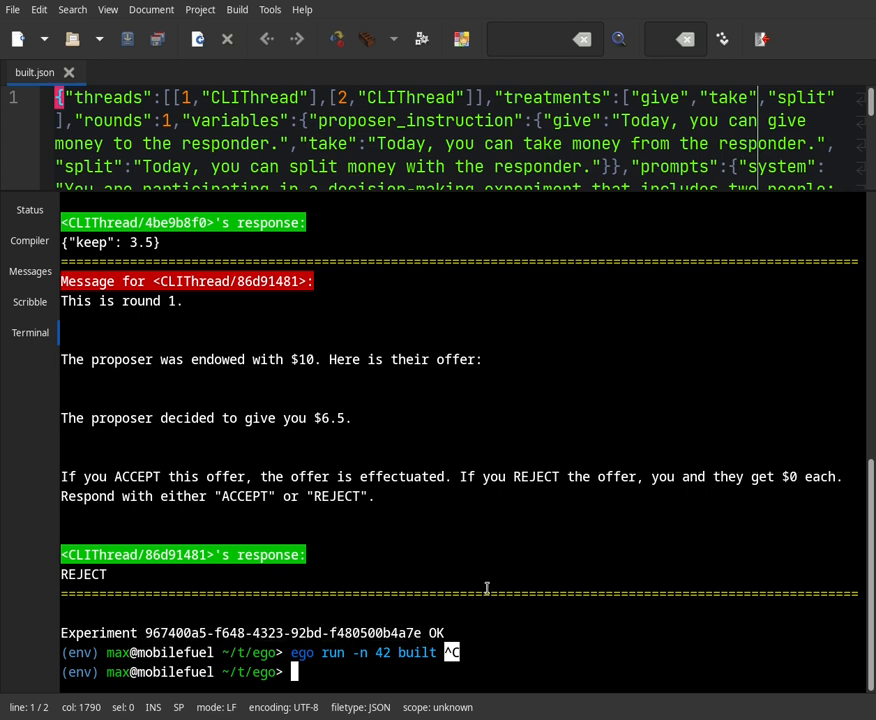
{"action": "type", "text": "ego "}
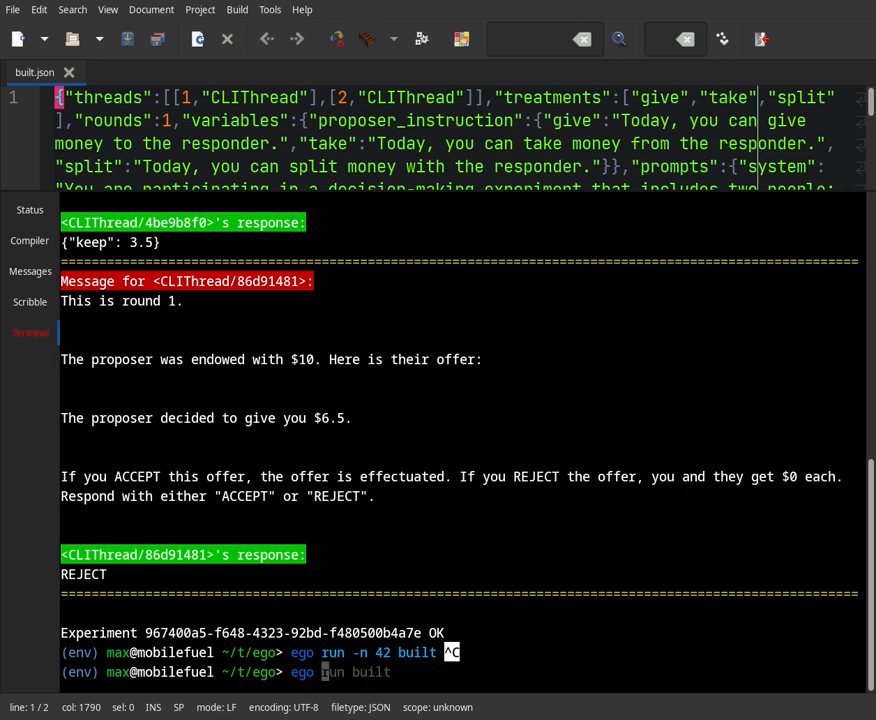
{"action": "type", "text": "data built"}
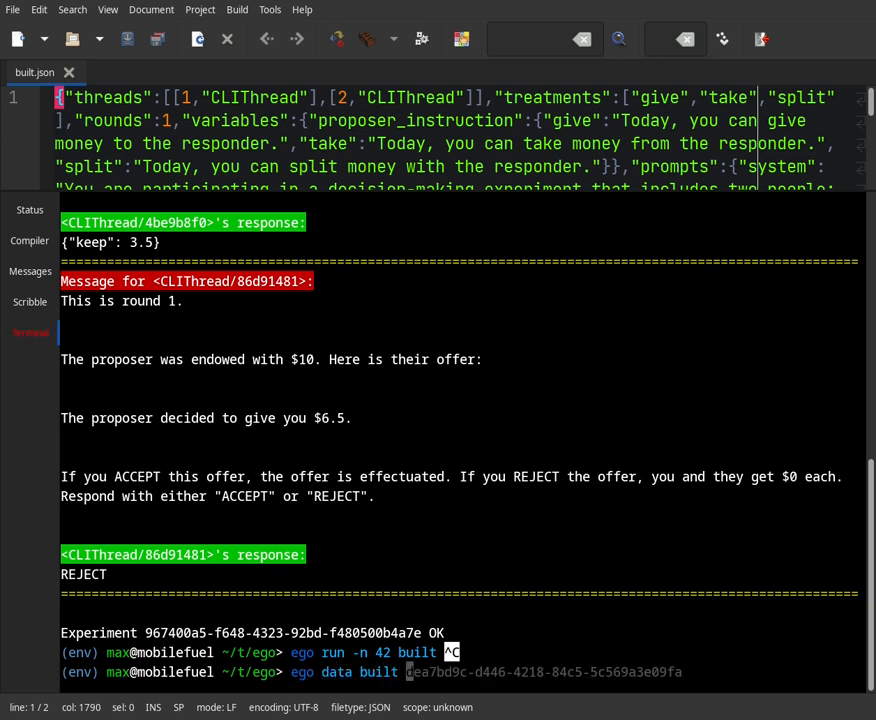
{"action": "double_click", "coordinate": [248, 636]}
{"action": "middle_click", "coordinate": [340, 573]}
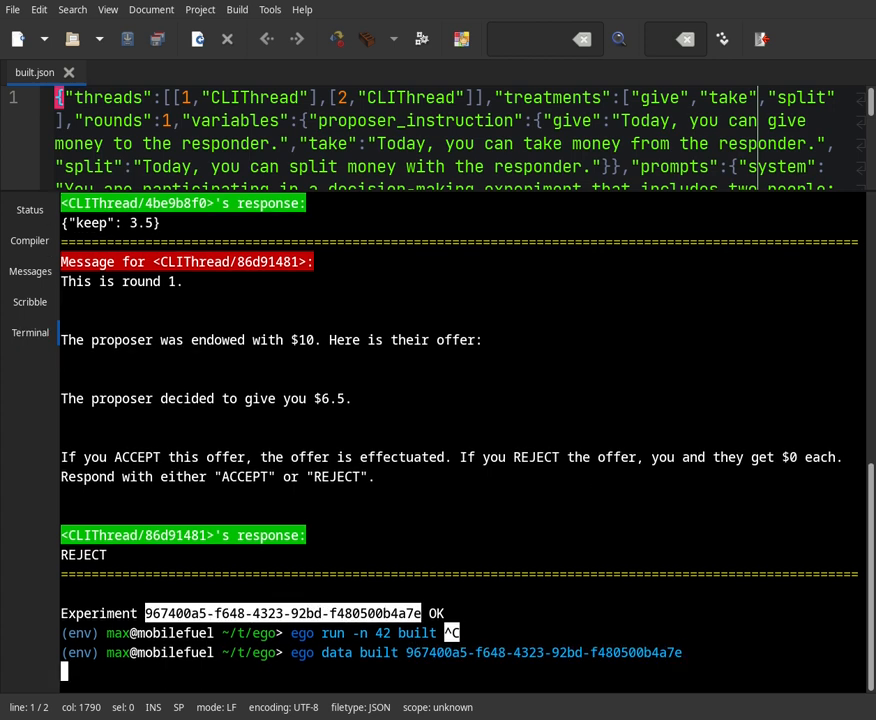
{"action": "key", "text": "Return"}
{"action": "left_click_drag", "start_coordinate": [352, 556], "coordinate": [346, 630]}
{"action": "left_click", "coordinate": [348, 626]}
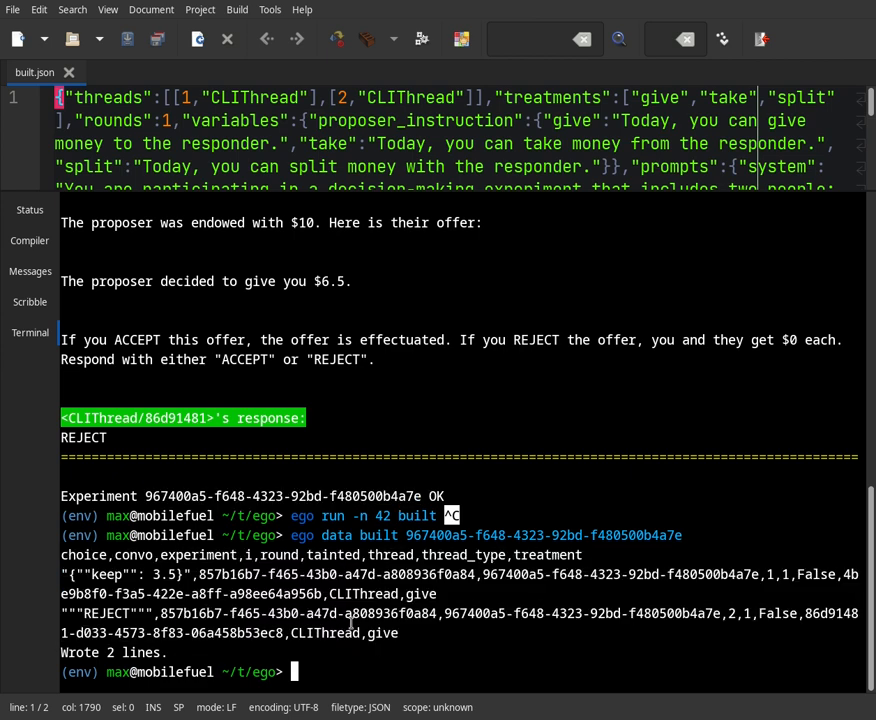
- Save the finished experiment's data to a file by rerunning the last ego data built command with its output redirected to data.csv
{"action": "key", "text": "Up"}
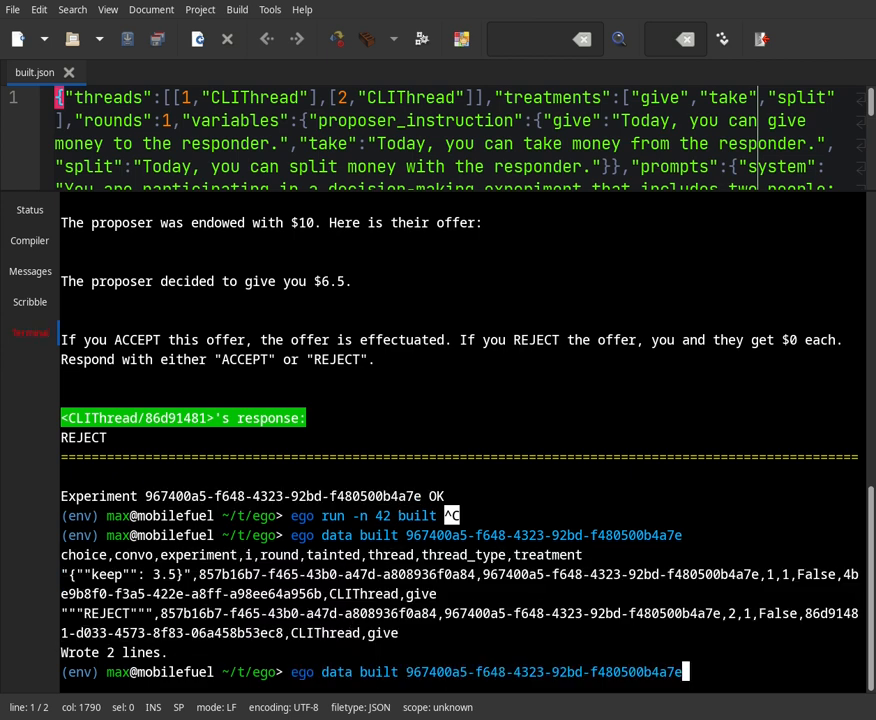
{"action": "type", "text": "> data.csv"}
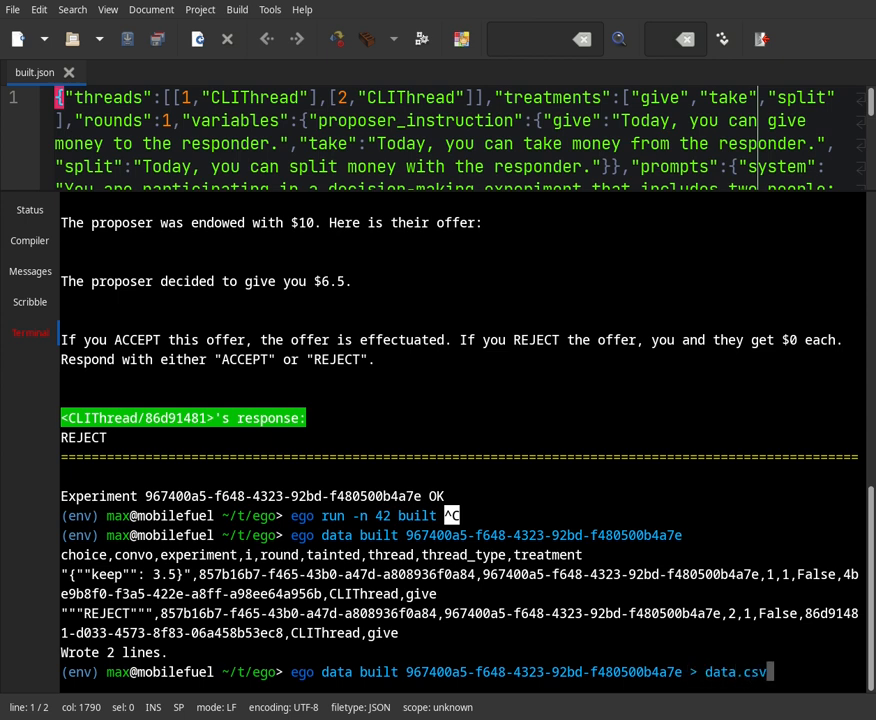
{"action": "key", "text": "Return"}
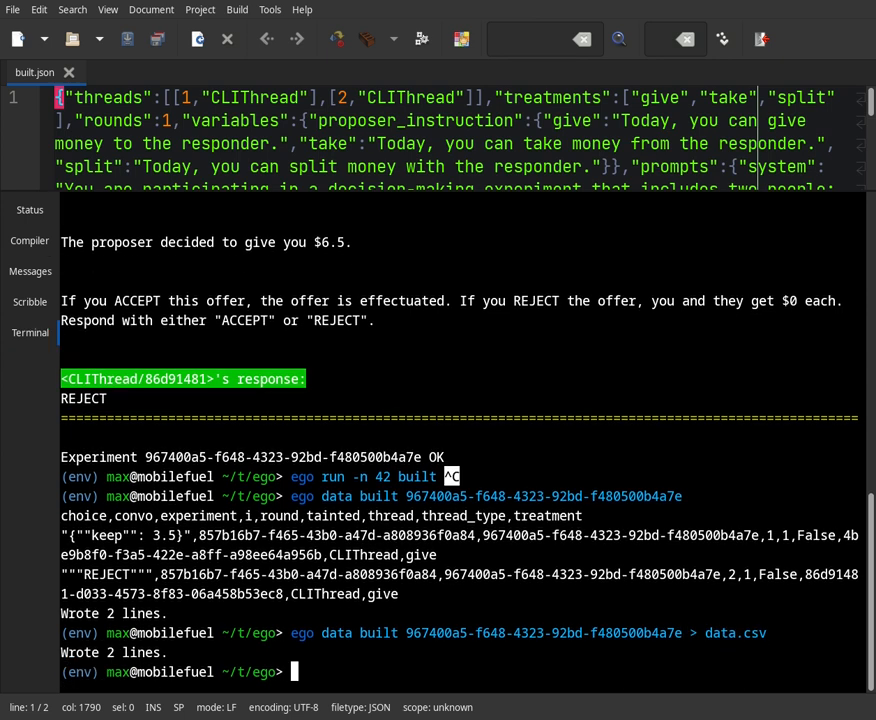
- Open data.csv with the geany command and enlarge the editor pane so all of its rows fit
{"action": "double_click", "coordinate": [735, 633]}
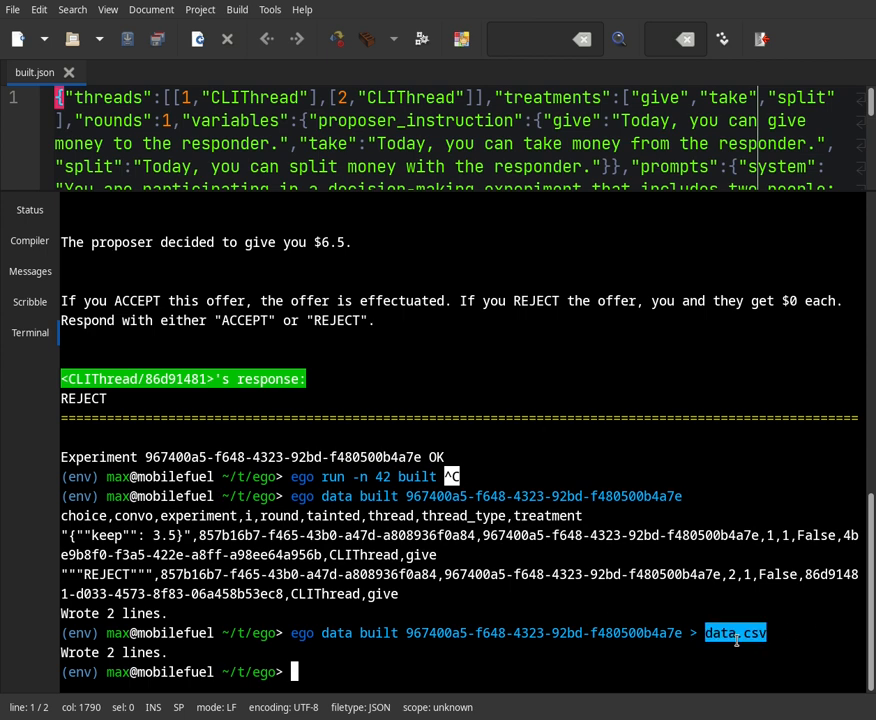
{"action": "type", "text": "geany data.csv"}
{"action": "key", "text": "Return"}
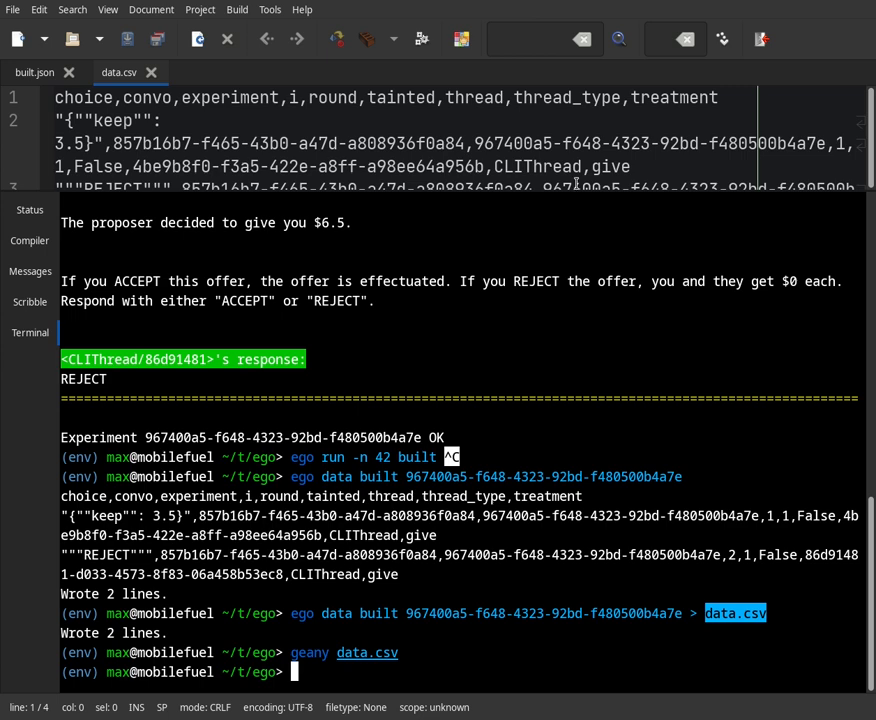
{"action": "left_click_drag", "start_coordinate": [576, 191], "coordinate": [557, 466]}
{"action": "left_click", "coordinate": [557, 330]}
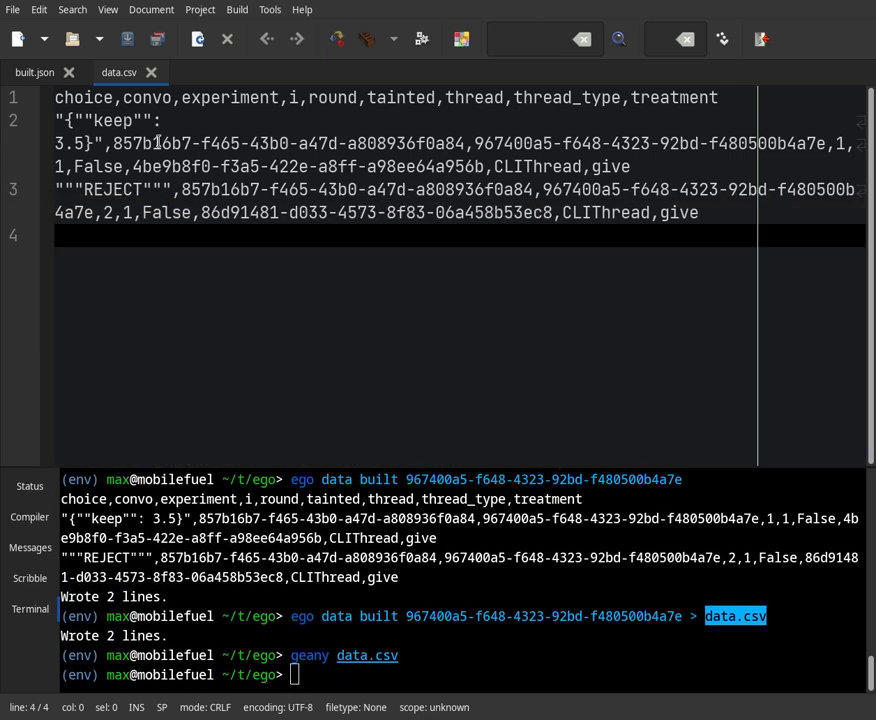
- Examine both data rows of data.csv at a smaller text size, from choice and conversation ID to thread type and treatment, and close the file
{"action": "left_click", "coordinate": [172, 189]}
{"action": "key", "text": "ctrl+minus"}
{"action": "key", "text": "ctrl+minus"}
{"action": "key", "text": "ctrl+minus"}
{"action": "key", "text": "ctrl+minus"}
{"action": "key", "text": "ctrl+minus"}
{"action": "key", "text": "ctrl+minus"}
{"action": "key", "text": "ctrl+minus"}
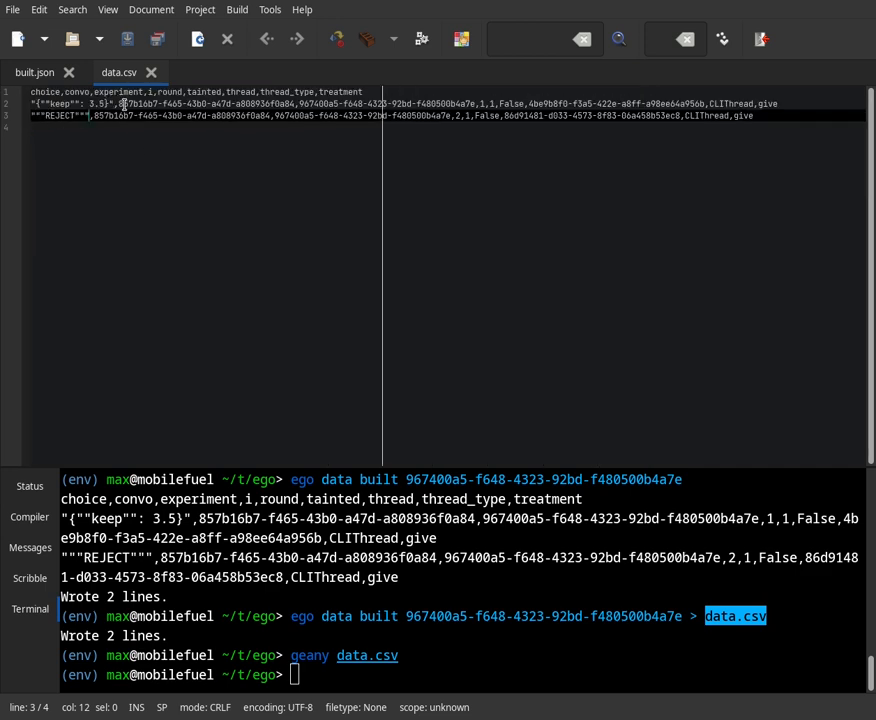
{"action": "left_click", "coordinate": [120, 103]}
{"action": "left_click_drag", "start_coordinate": [120, 103], "coordinate": [284, 106]}
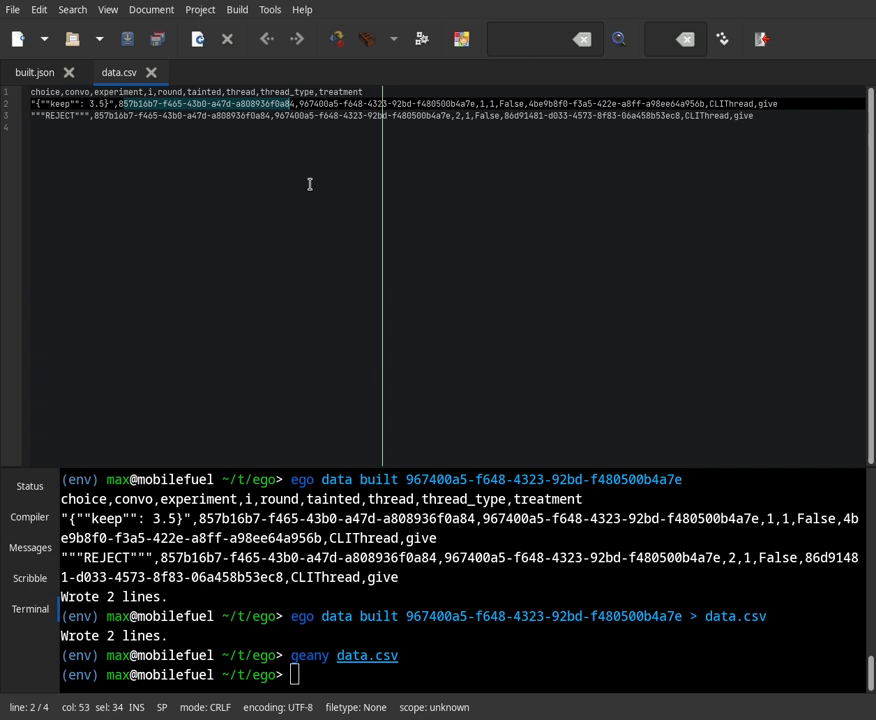
{"action": "left_click", "coordinate": [480, 104]}
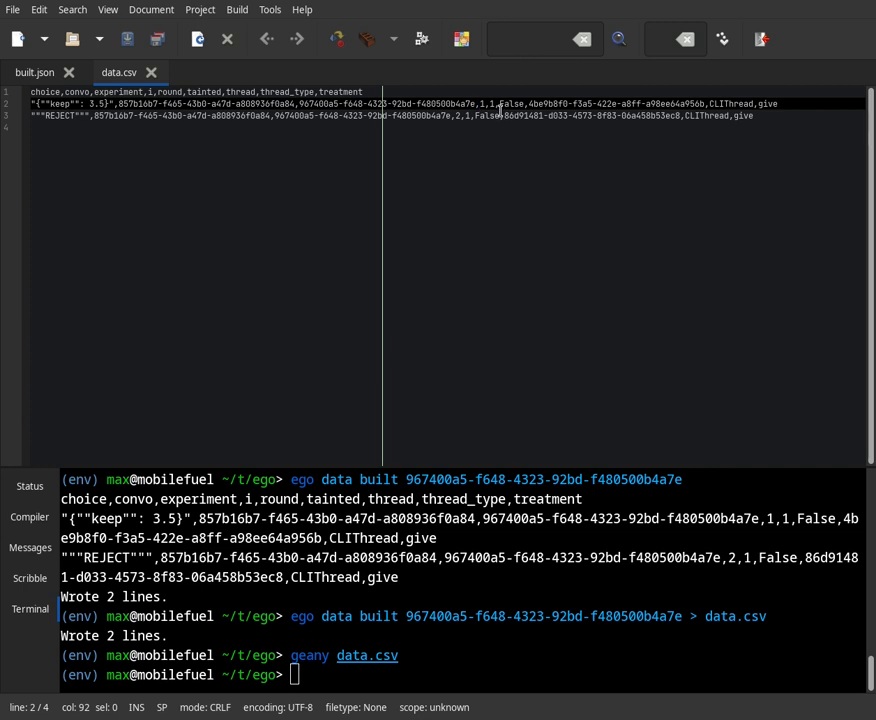
{"action": "left_click", "coordinate": [498, 105]}
{"action": "left_click", "coordinate": [728, 104]}
{"action": "double_click", "coordinate": [728, 104]}
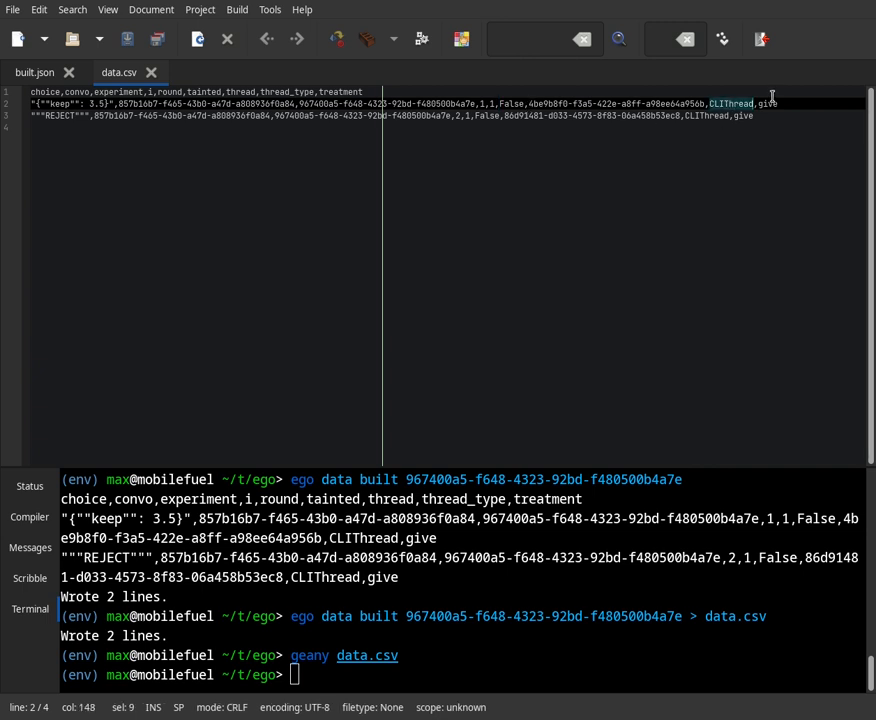
{"action": "double_click", "coordinate": [770, 104]}
{"action": "left_click", "coordinate": [800, 128]}
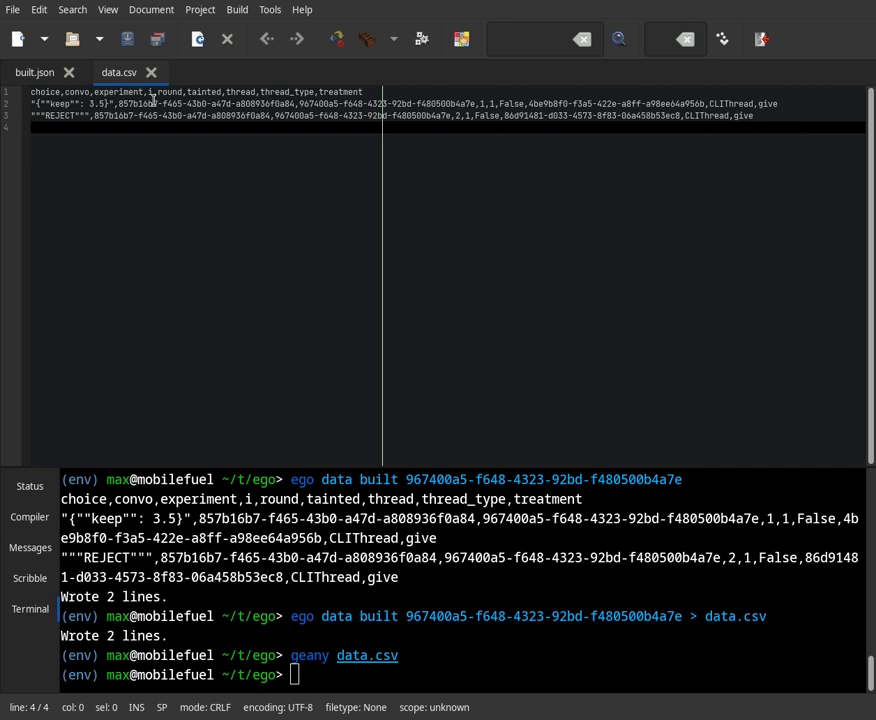
{"action": "left_click", "coordinate": [63, 116]}
{"action": "left_click", "coordinate": [71, 136]}
{"action": "left_click", "coordinate": [152, 74]}
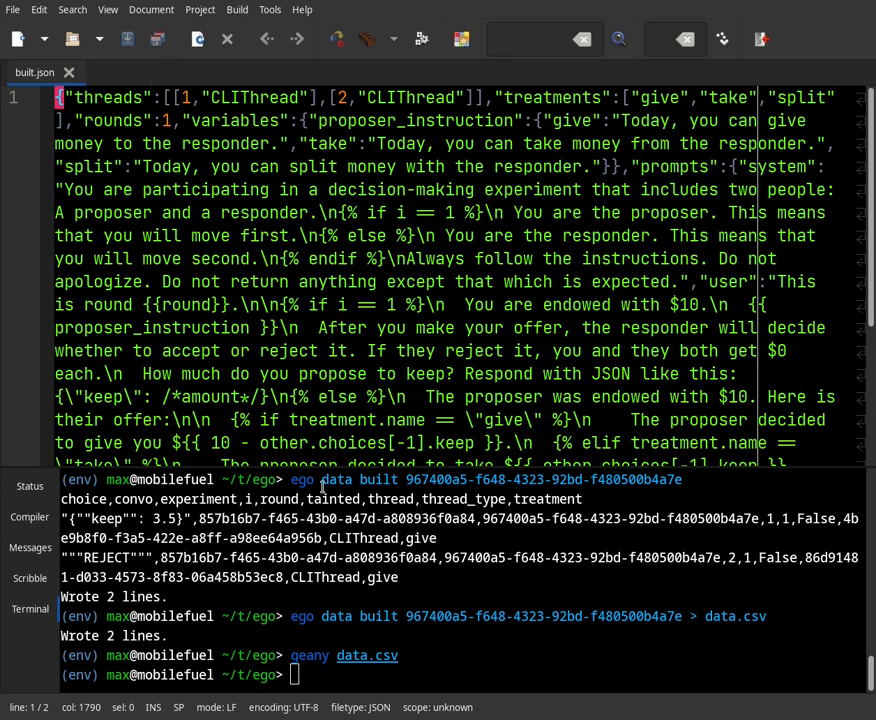
- Start another run of the experiment with ego run built in an enlarged terminal pane
{"action": "type", "text": "ego run built"}
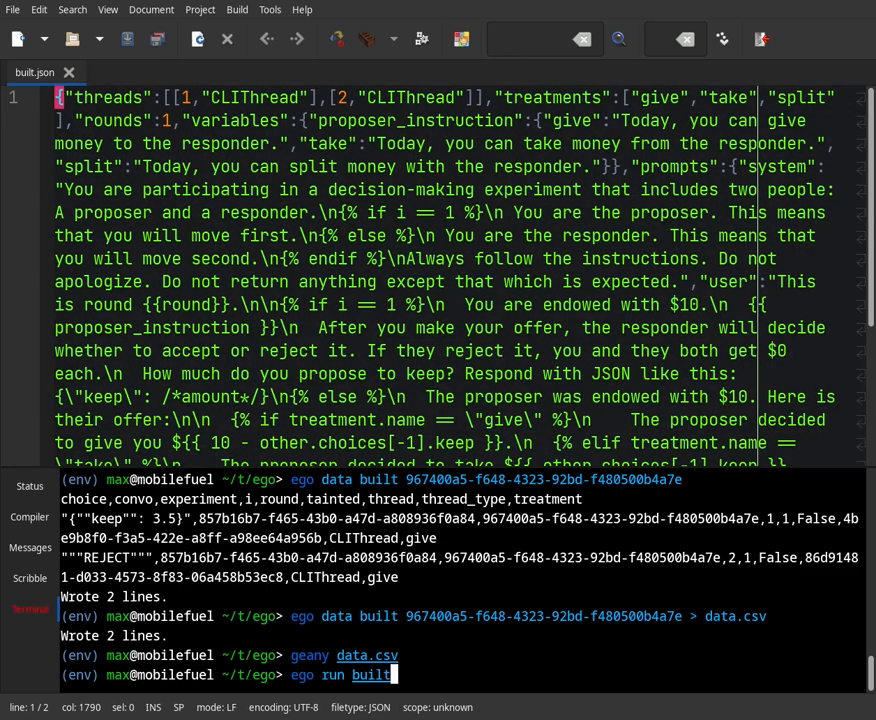
{"action": "left_click_drag", "start_coordinate": [403, 468], "coordinate": [455, 200]}
{"action": "key", "text": "Return"}
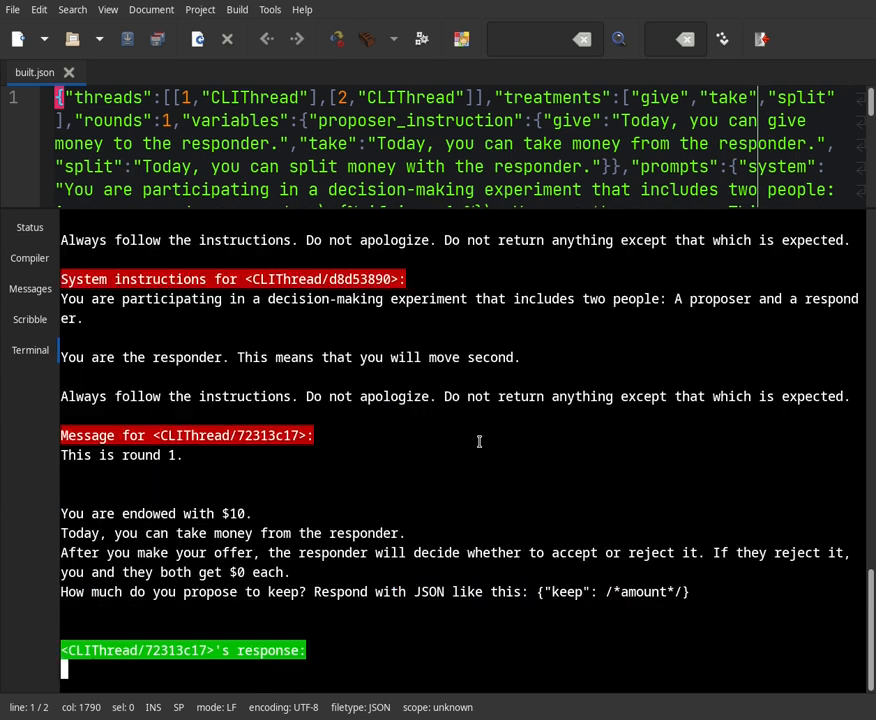
- Answer the proposer prompt with {"keep": 9} and read the offer sent to the responder thread
{"action": "type", "text": "{\"keep\": 9}"}
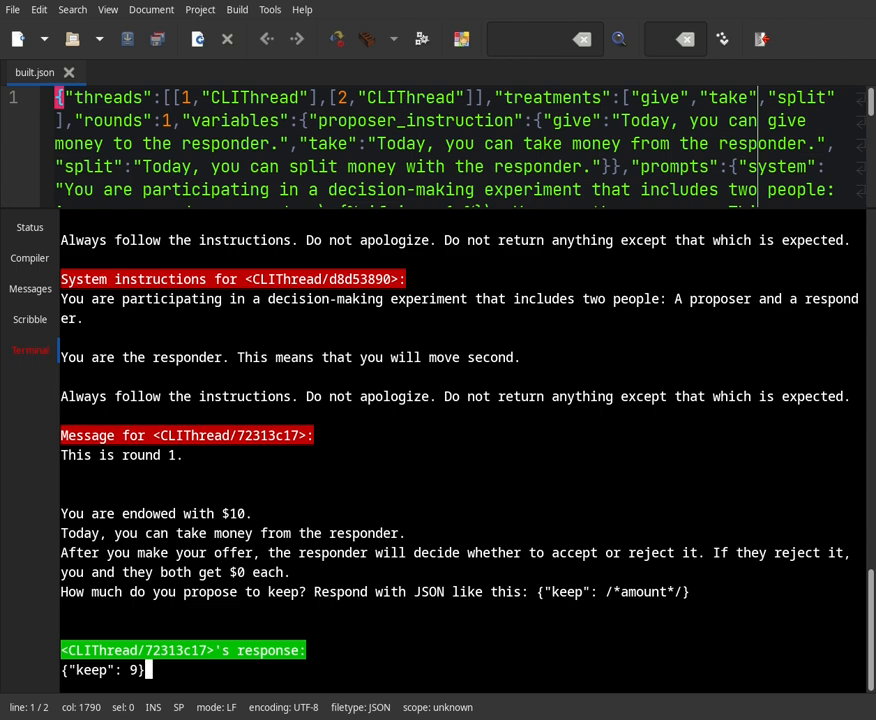
{"action": "key", "text": "Return"}
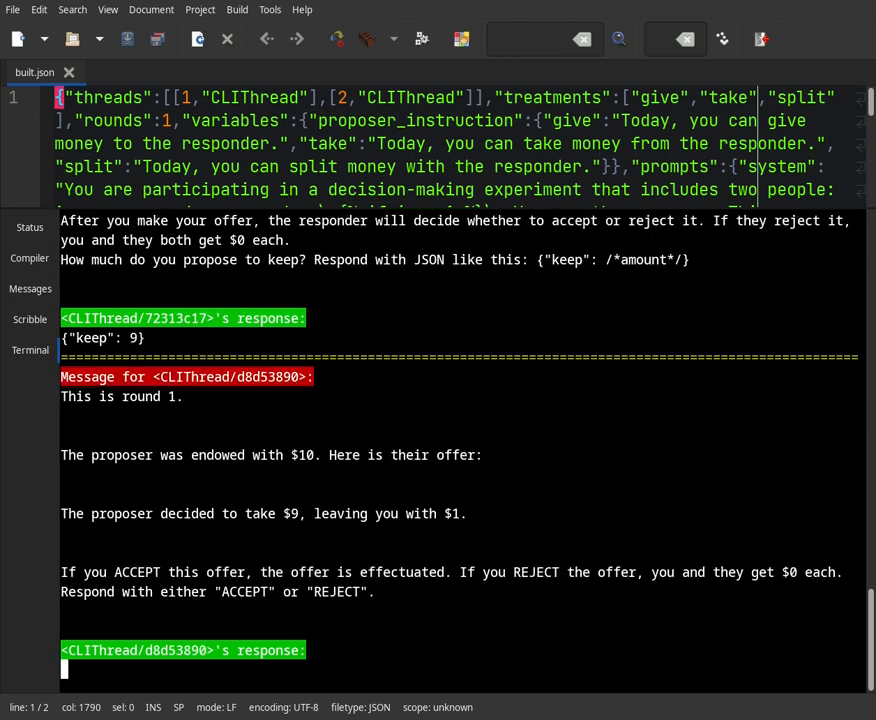
{"action": "triple_click", "coordinate": [453, 512]}
{"action": "left_click", "coordinate": [493, 482]}
- Answer the responder prompt with "I'm sorry, but I have no idea.", checking thread 2's exclusive_response filter in the builder and the terminal's reaction
{"action": "type", "text": "I'm sorry, but "}
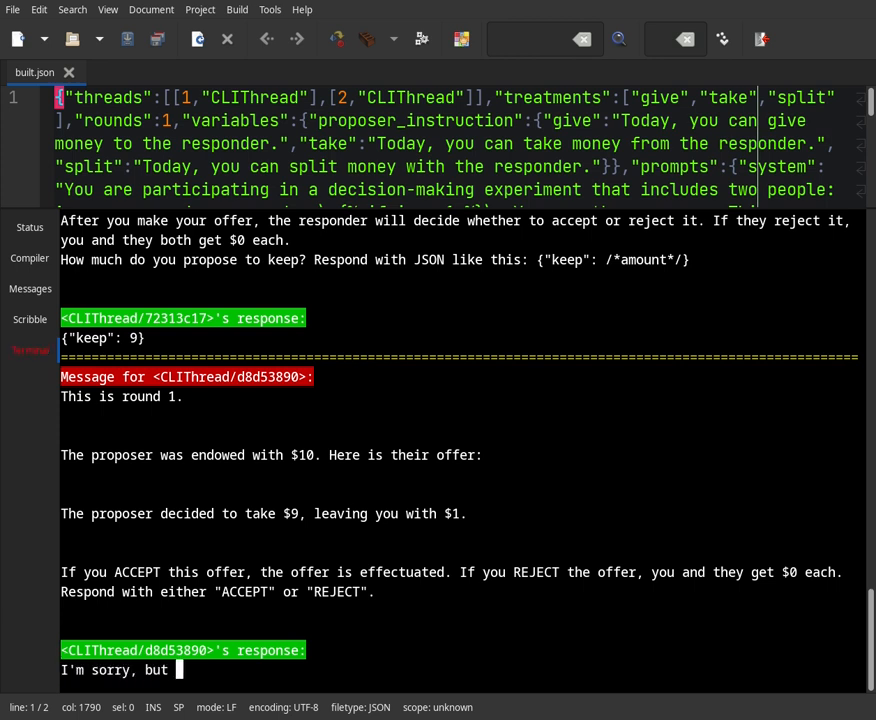
{"action": "type", "text": "I have no idea."}
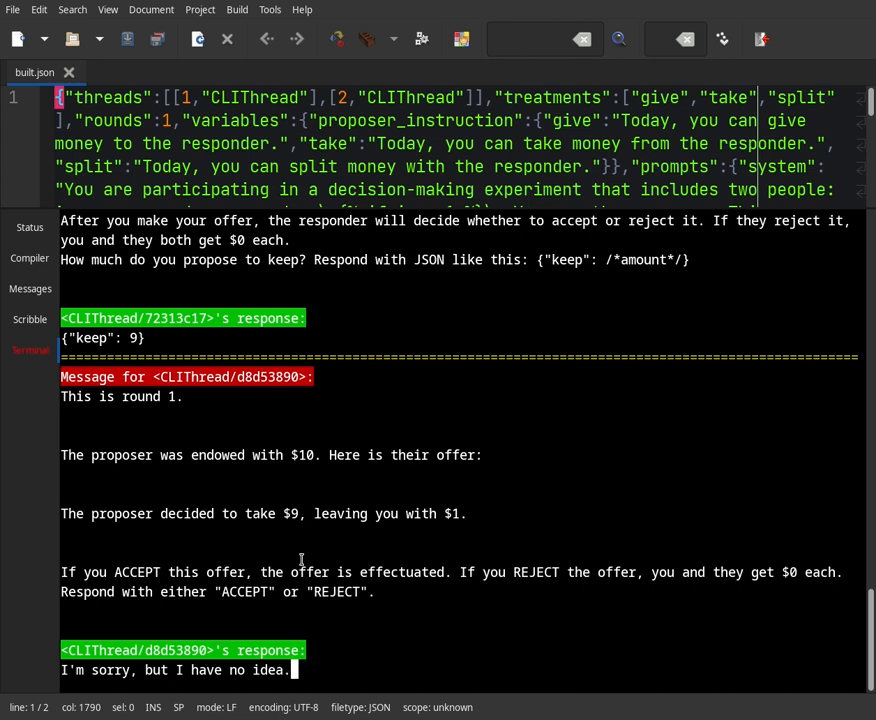
{"action": "key", "text": "alt+Tab"}
{"action": "left_click", "coordinate": [431, 335]}
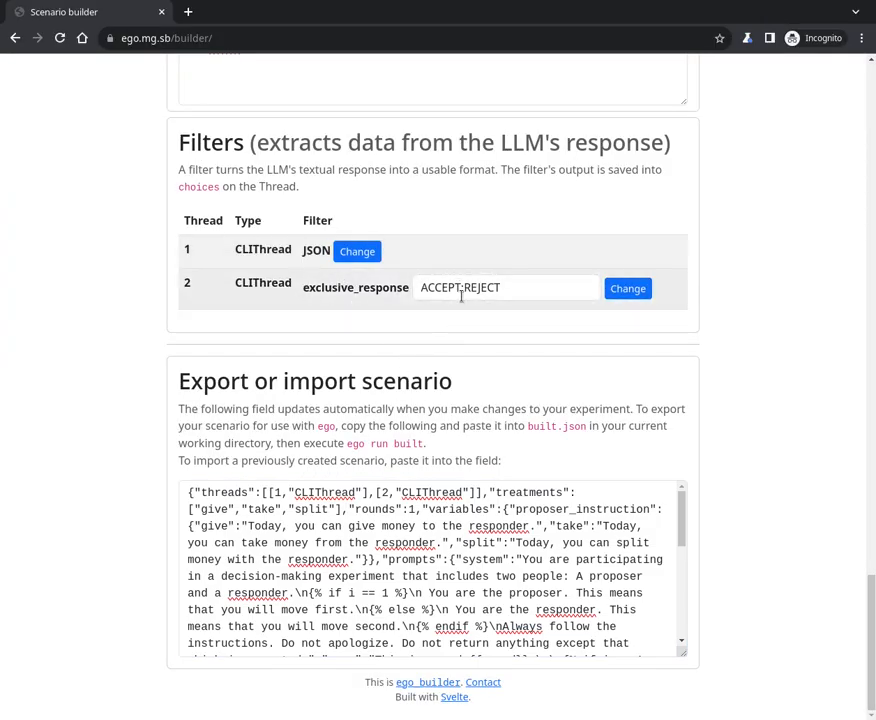
{"action": "key", "text": "alt+Tab"}
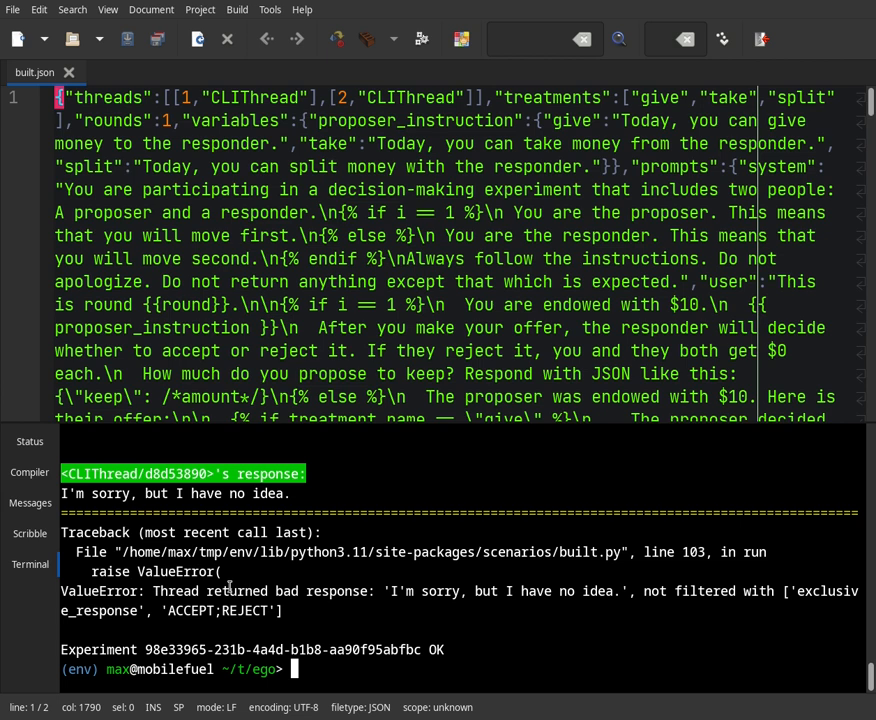
{"action": "triple_click", "coordinate": [230, 590]}
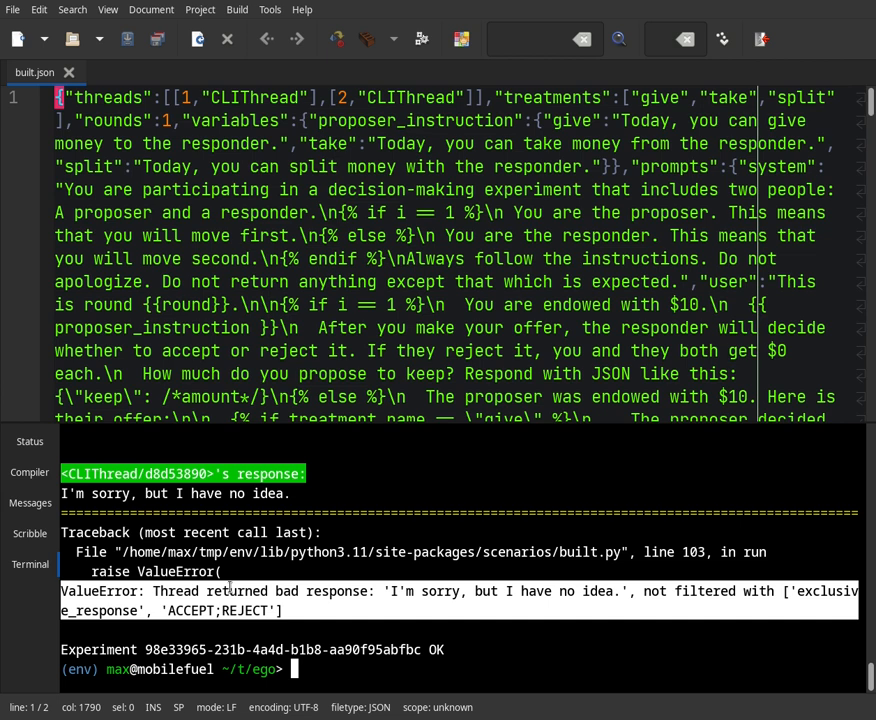
- Save the new run's data by executing ego data built 98e33965-231b-4a4d-b1b8-aa90f95abfbc > data.csv
{"action": "double_click", "coordinate": [314, 650]}
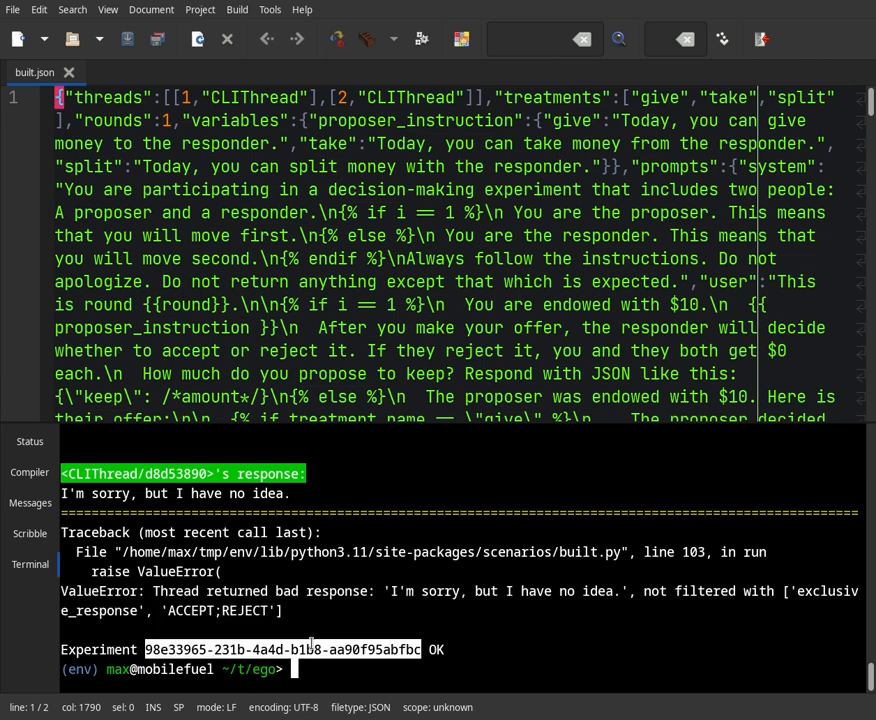
{"action": "key", "text": "Up"}
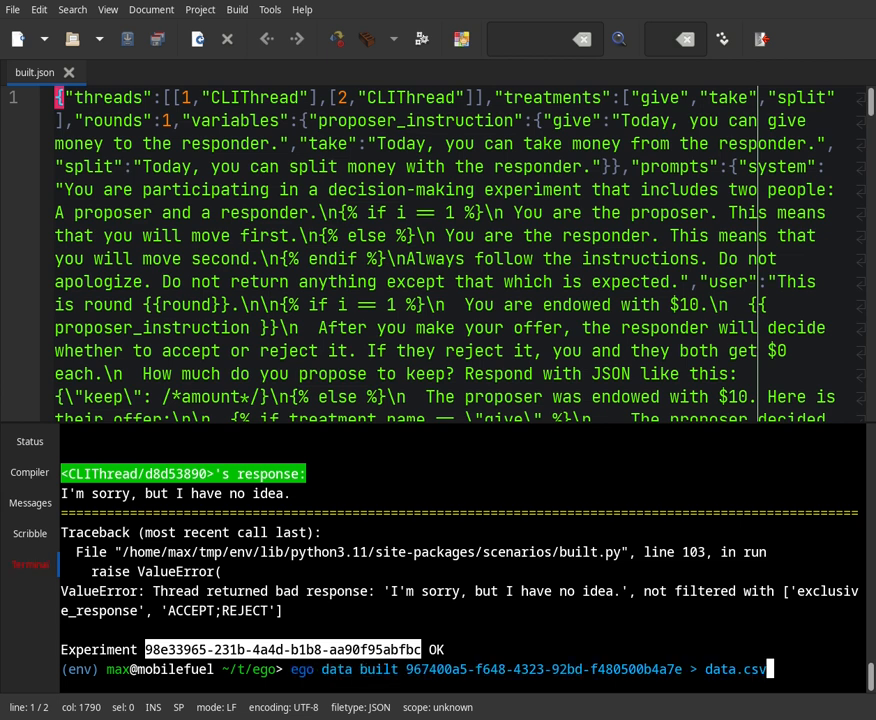
{"action": "key", "text": "ctrl+w"}
{"action": "key", "text": "ctrl+w"}
{"action": "key", "text": "ctrl+w"}
{"action": "type", "text": "98e33965-231b-4a4d-b1b8-aa90f95abfbc"}
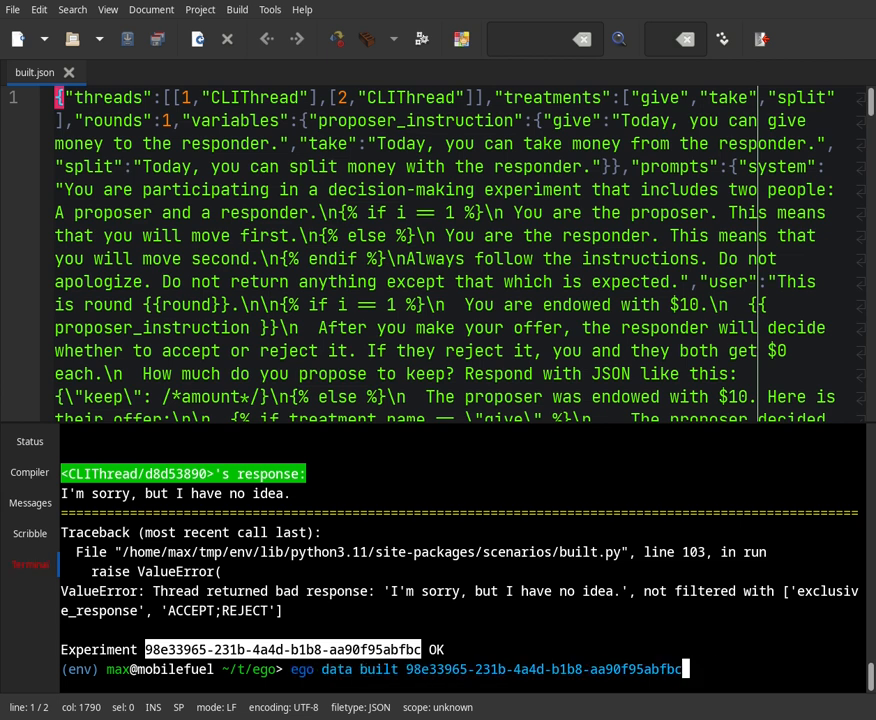
{"action": "type", "text": "> data.csv"}
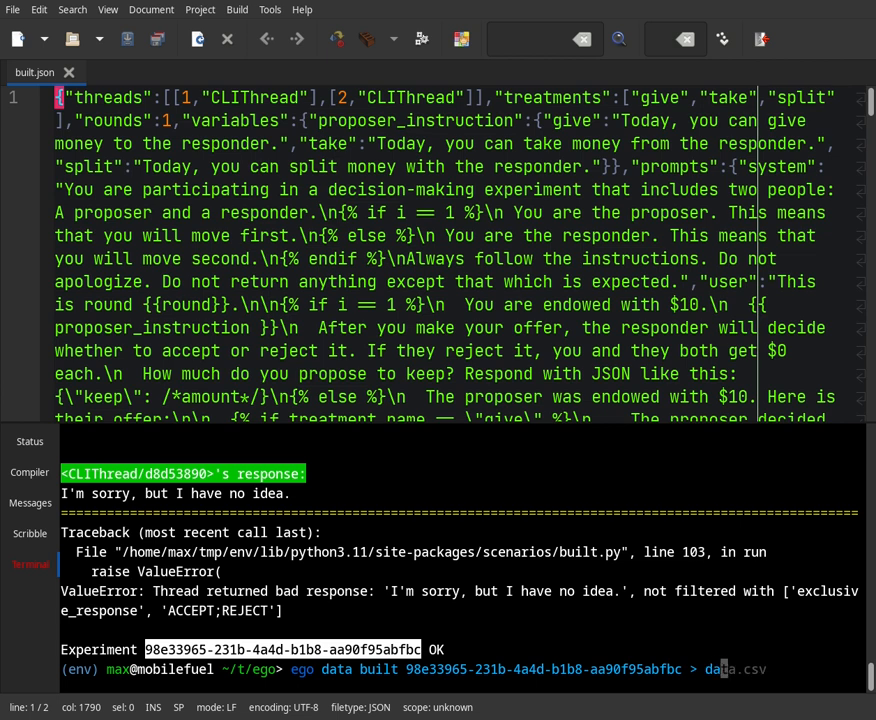
{"action": "key", "text": "Return"}
- Open the regenerated data.csv with geany and reduce the editor's text size by four steps
{"action": "type", "text": "geany data.csv"}
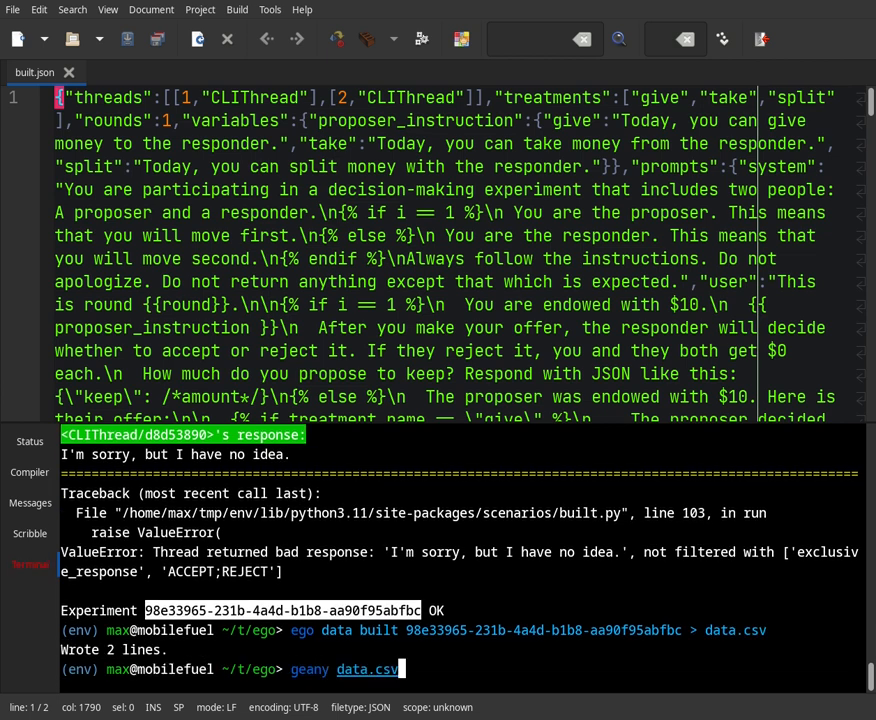
{"action": "key", "text": "Return"}
{"action": "left_click", "coordinate": [540, 223]}
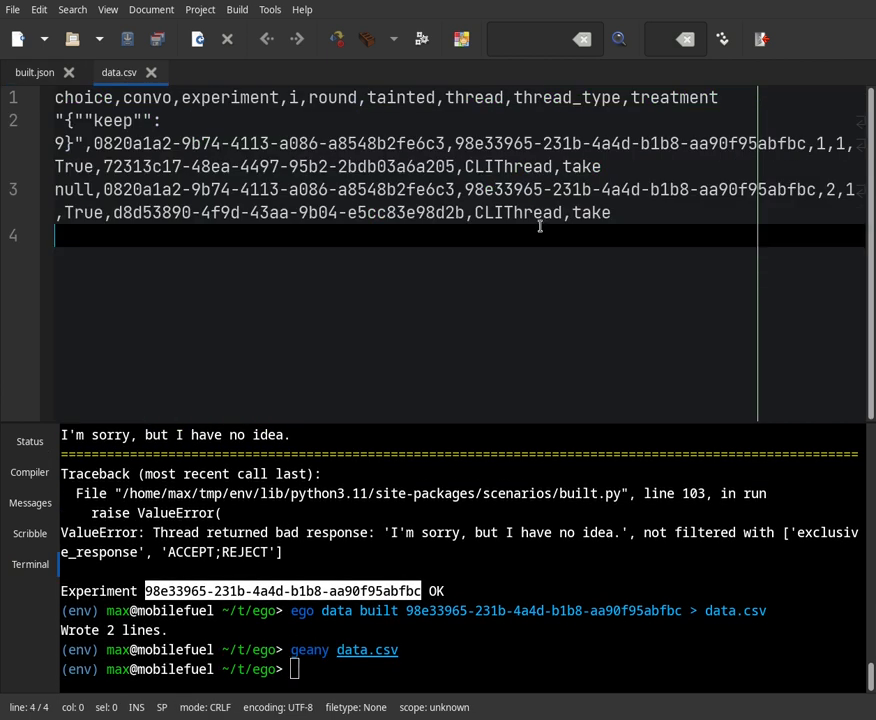
{"action": "key", "text": "ctrl+minus"}
{"action": "key", "text": "ctrl+minus"}
{"action": "key", "text": "ctrl+minus"}
{"action": "key", "text": "ctrl+minus"}
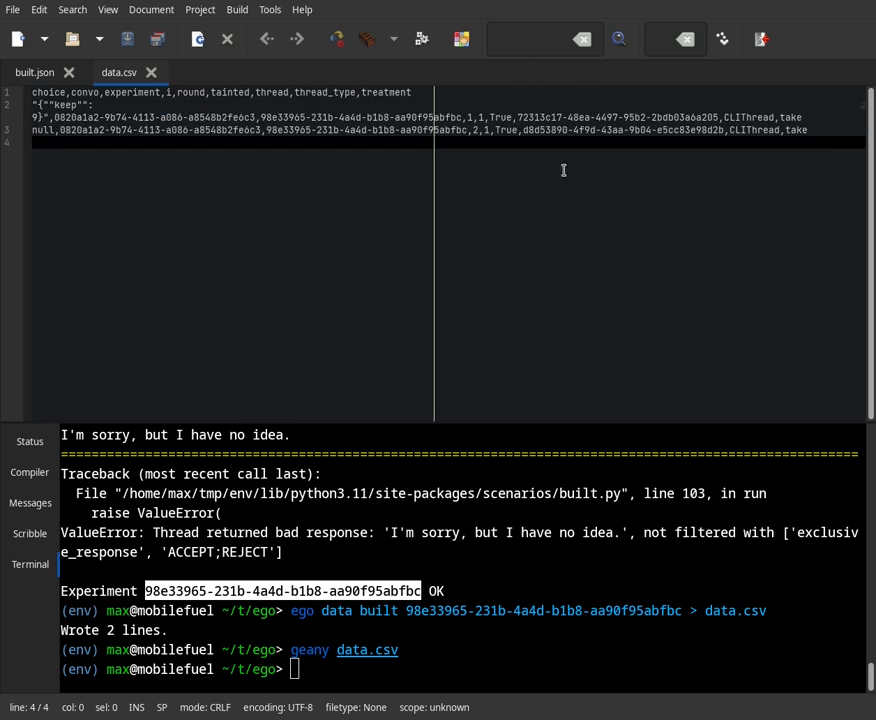
- Examine the tainted column in both data rows and the choice recorded for the responder
{"action": "left_click", "coordinate": [228, 92]}
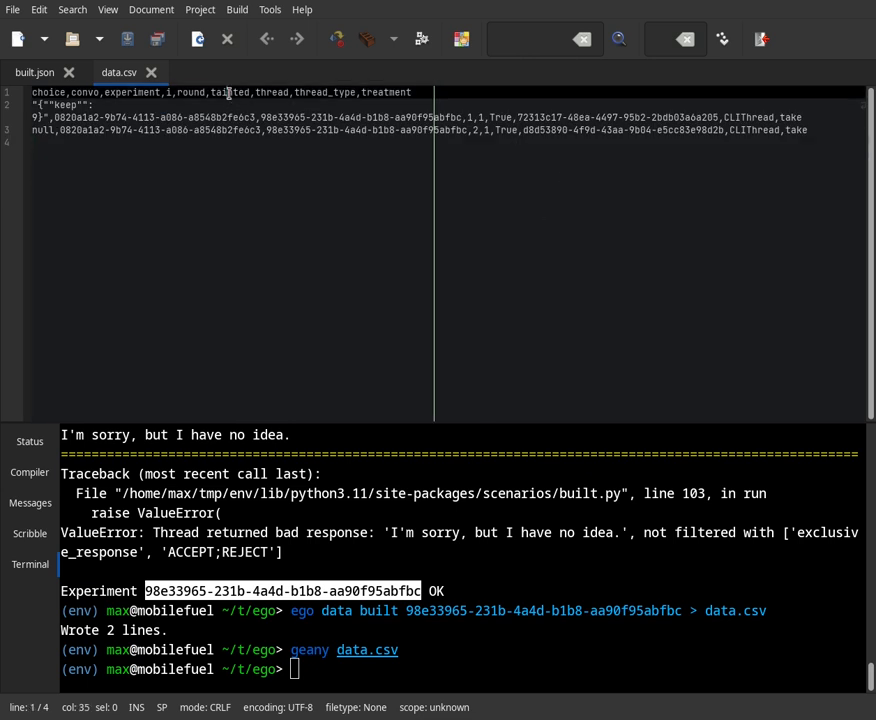
{"action": "left_click", "coordinate": [505, 115]}
{"action": "left_click", "coordinate": [506, 129]}
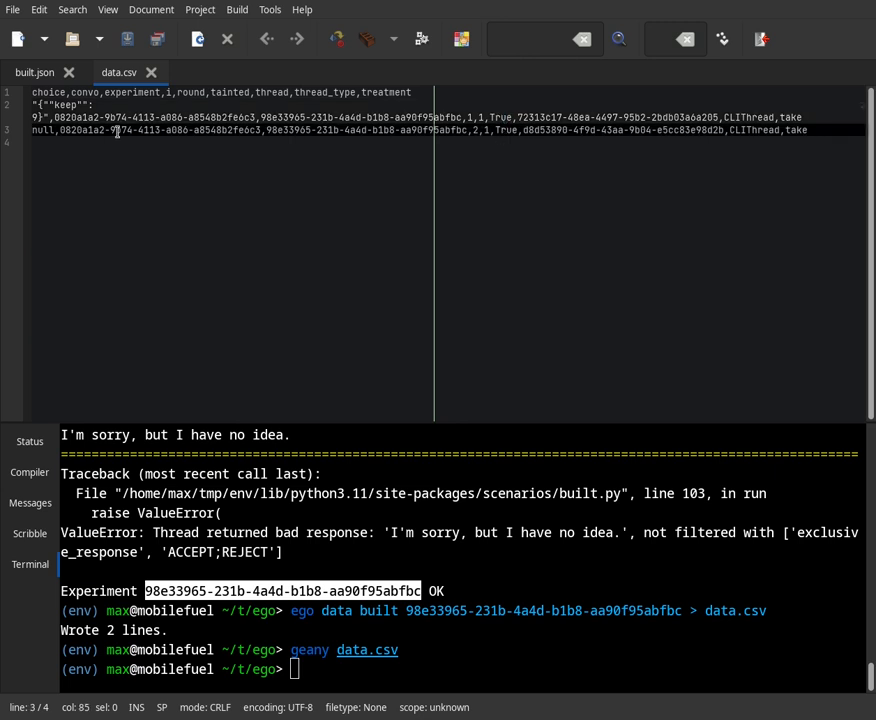
{"action": "double_click", "coordinate": [39, 130]}
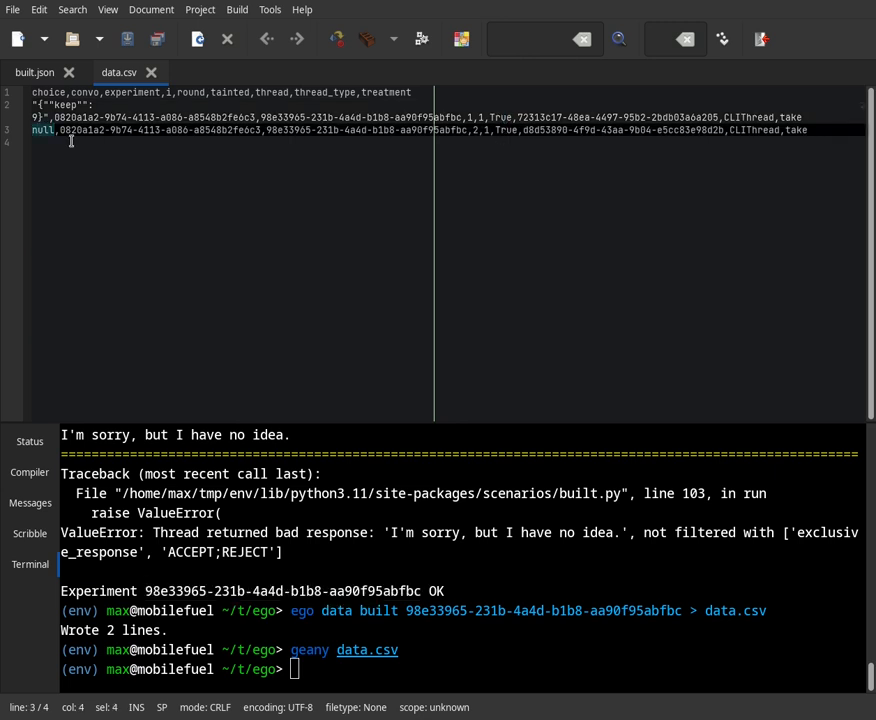
{"action": "left_click", "coordinate": [71, 141]}
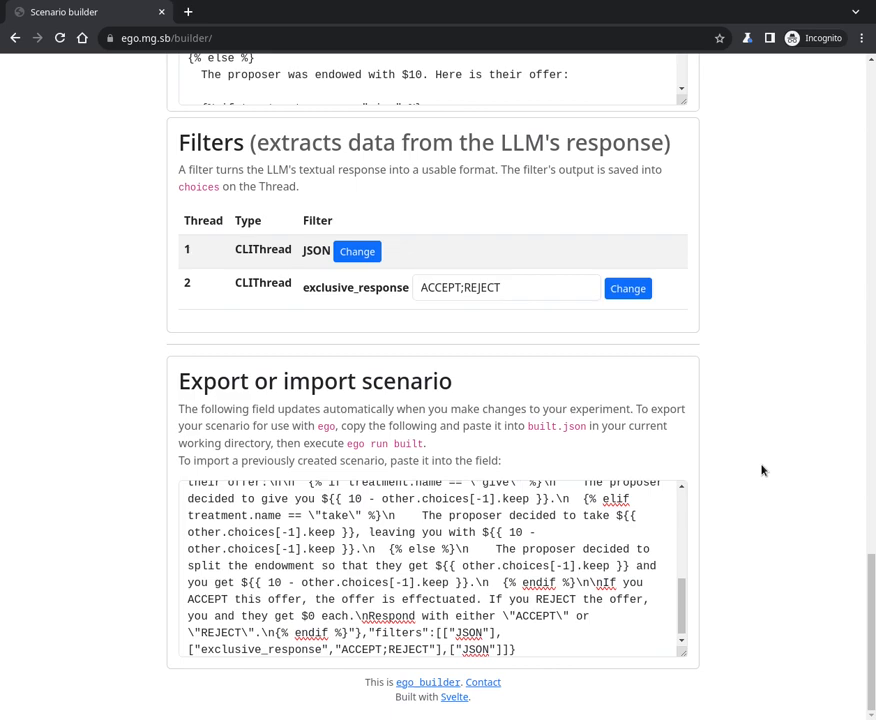
- Delete the second CLIThread from the Threads list in the browser's scenario builder
{"action": "scroll", "coordinate": [761, 470], "scroll_direction": "up", "scroll_amount": 15}
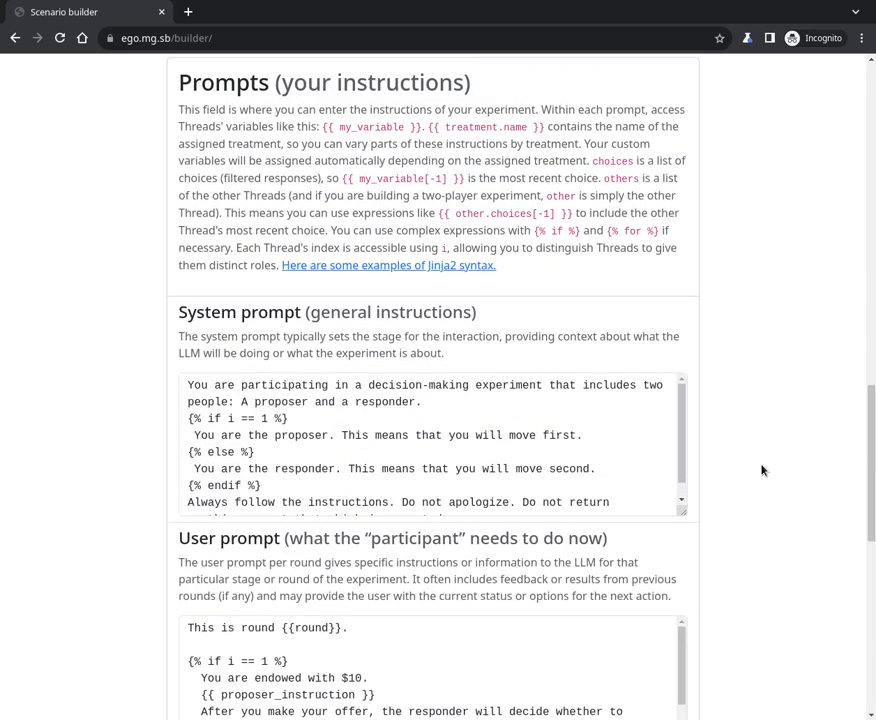
{"action": "scroll", "coordinate": [761, 470], "scroll_direction": "up", "scroll_amount": 10}
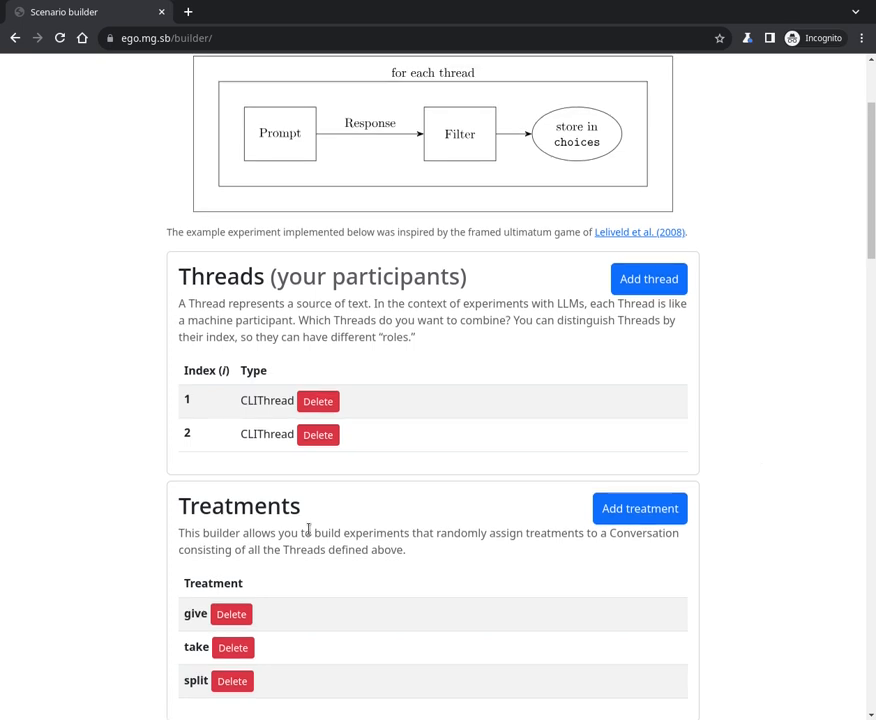
{"action": "left_click", "coordinate": [317, 438]}
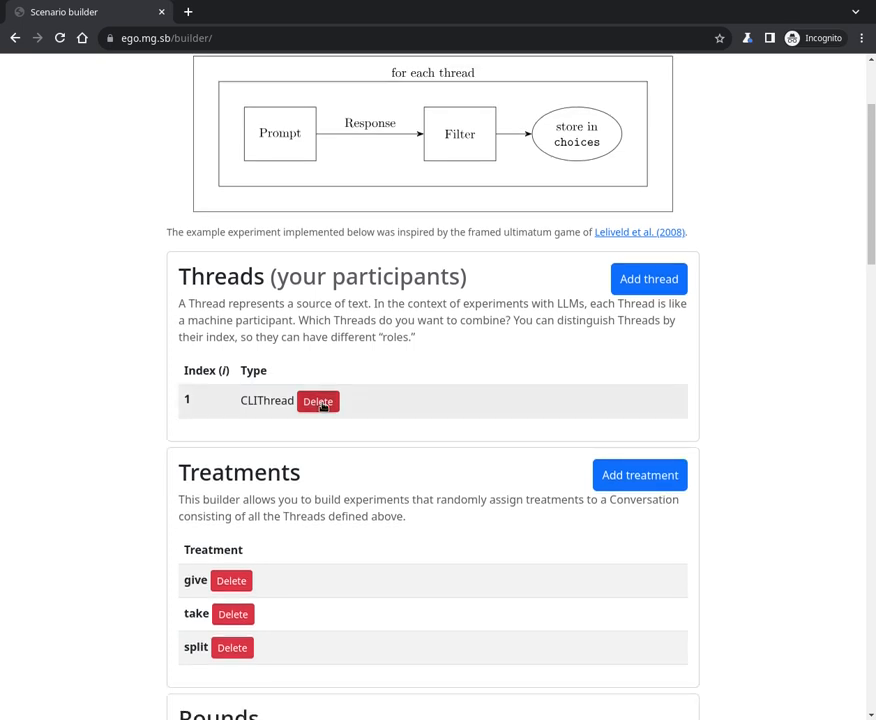
- Delete the remaining CLIThread from the Threads list and add two GPTThread (GPT 4) threads in its place
{"action": "left_click", "coordinate": [321, 405]}
{"action": "left_click", "coordinate": [653, 287]}
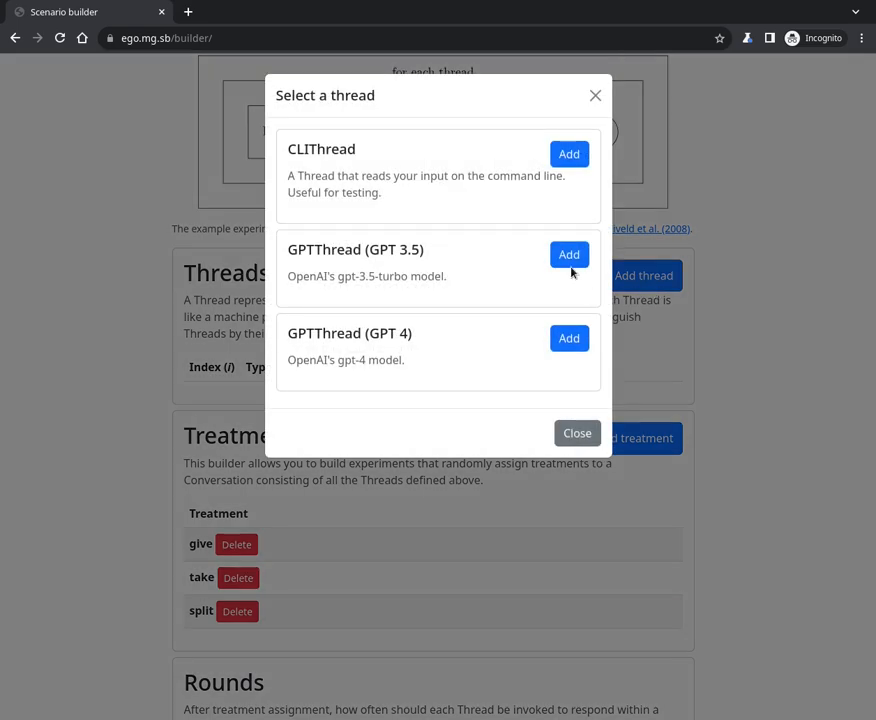
{"action": "left_click", "coordinate": [569, 341]}
{"action": "left_click", "coordinate": [569, 341]}
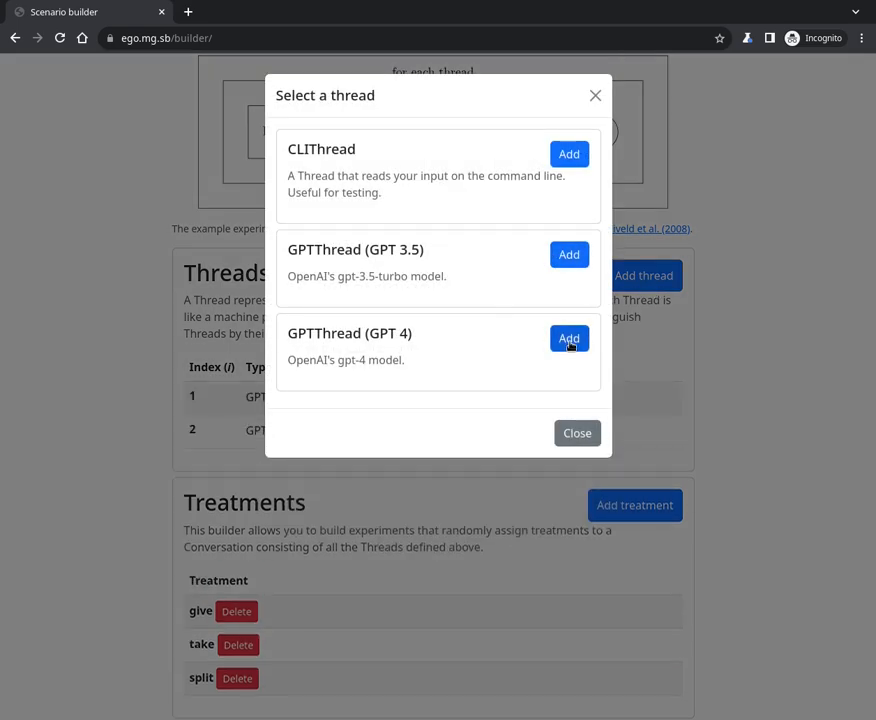
{"action": "left_click", "coordinate": [576, 433]}
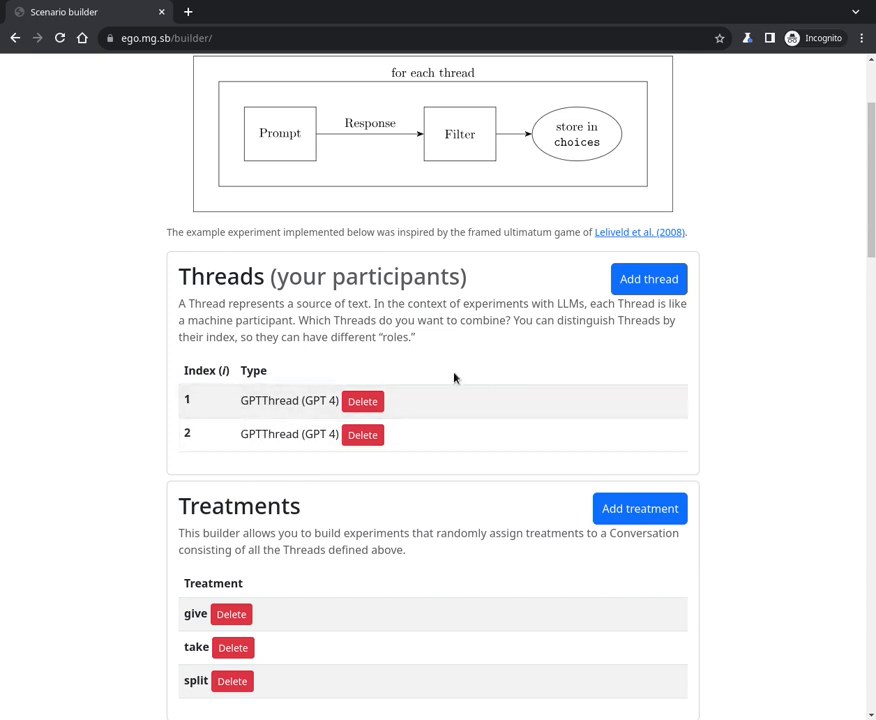
- Copy the complete scenario JSON from the Export or import scenario field
{"action": "scroll", "coordinate": [496, 375], "scroll_direction": "down", "scroll_amount": 2}
{"action": "scroll", "coordinate": [496, 376], "scroll_direction": "down", "scroll_amount": 5}
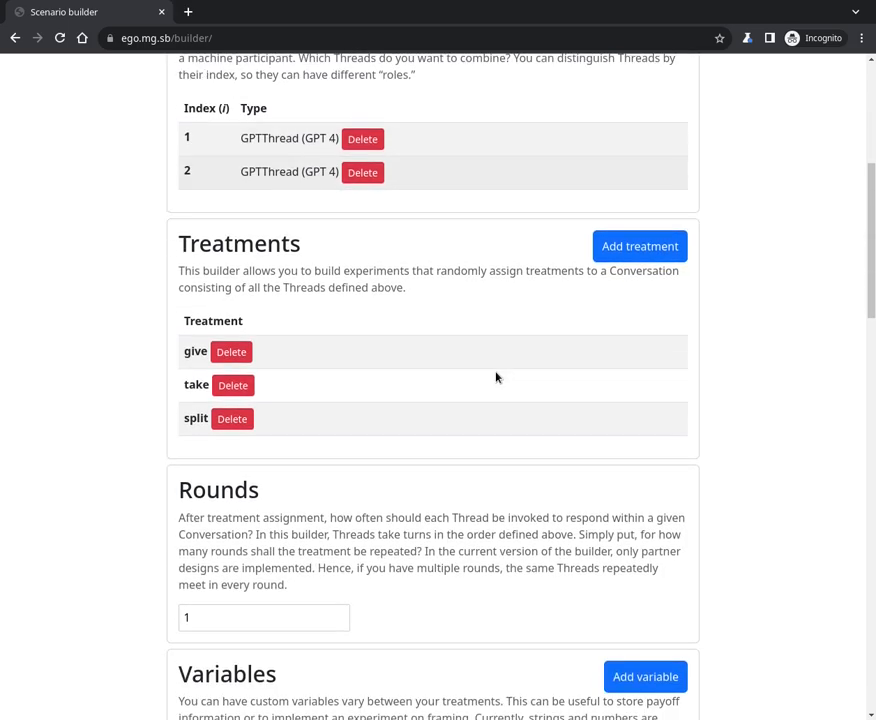
{"action": "scroll", "coordinate": [495, 376], "scroll_direction": "down", "scroll_amount": 11}
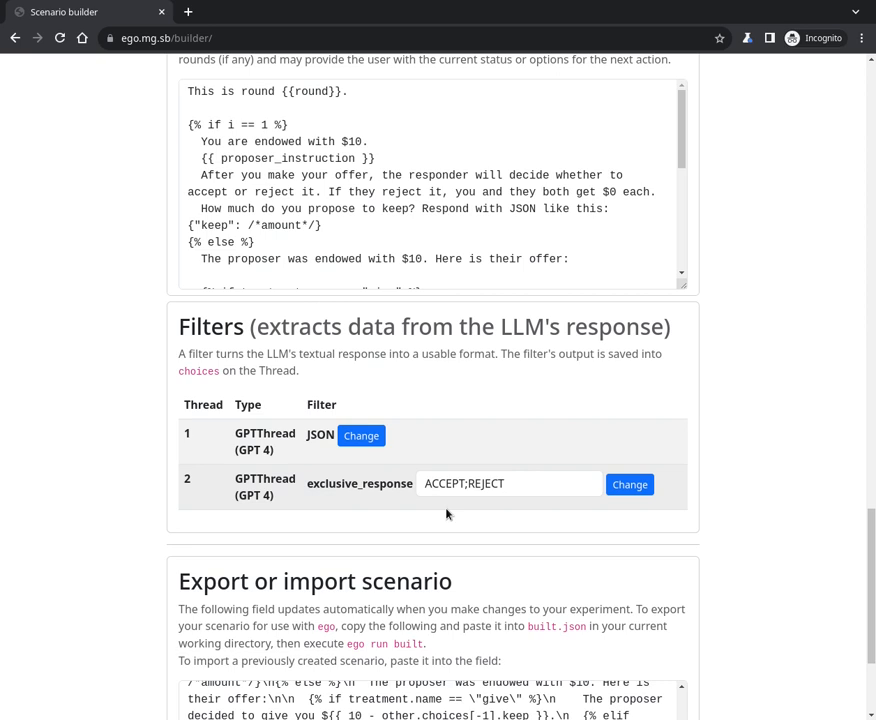
{"action": "scroll", "coordinate": [472, 510], "scroll_direction": "down", "scroll_amount": 2}
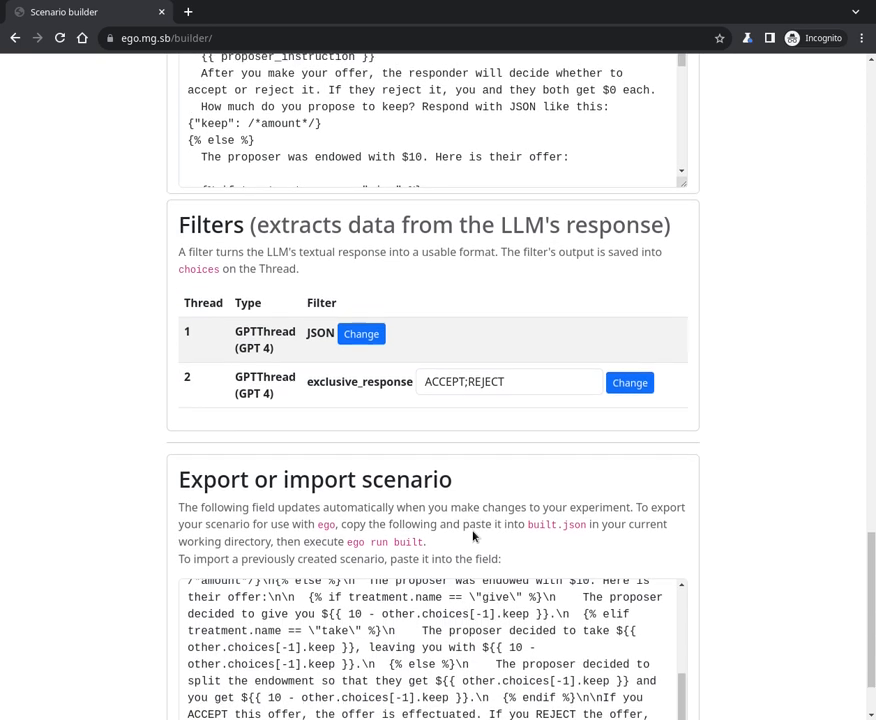
{"action": "scroll", "coordinate": [726, 432], "scroll_direction": "down", "scroll_amount": 1}
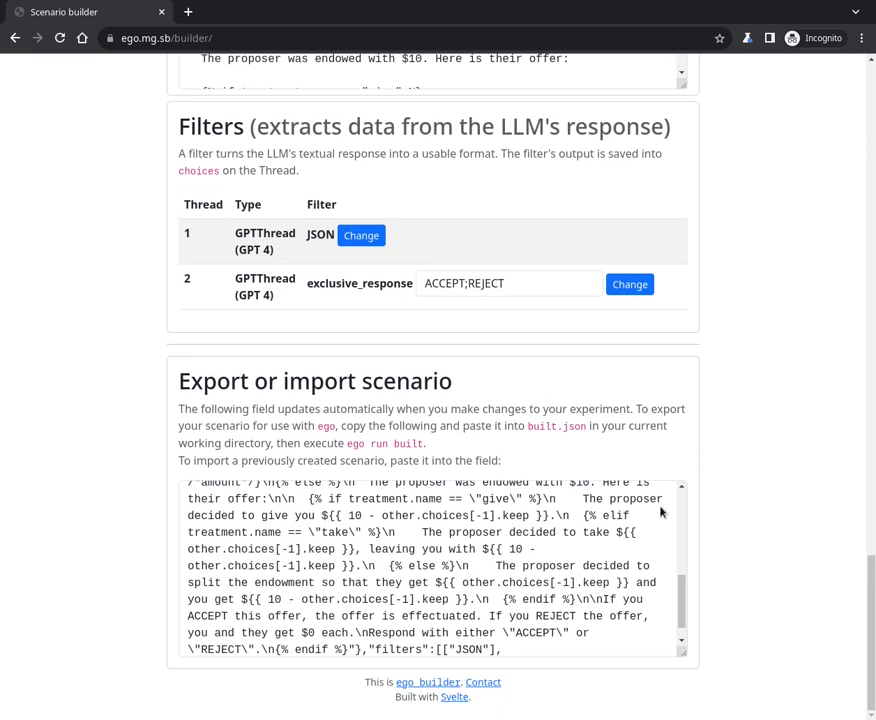
{"action": "left_click", "coordinate": [596, 588]}
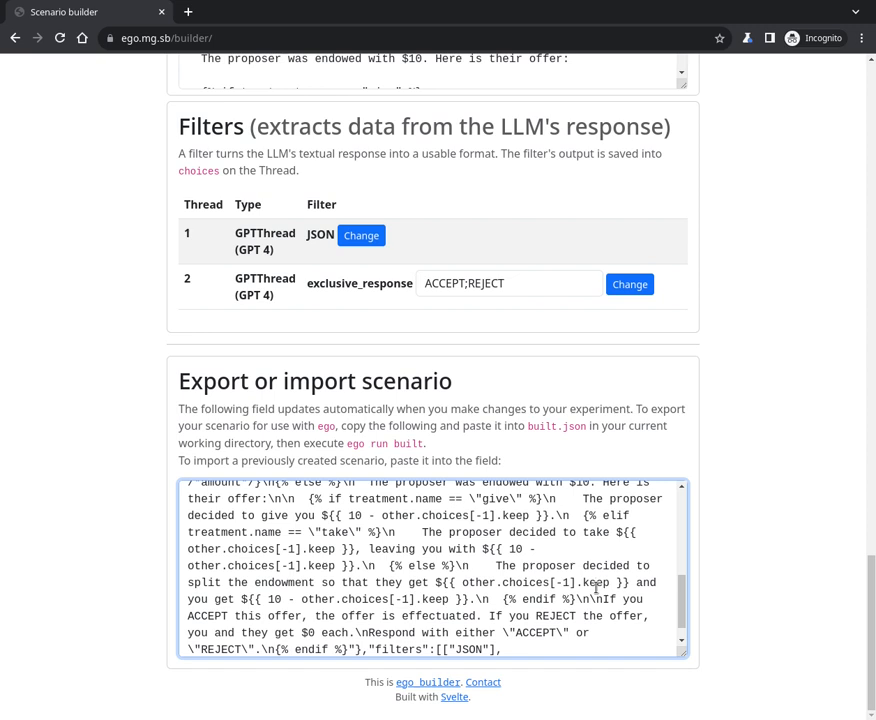
{"action": "key", "text": "ctrl+a"}
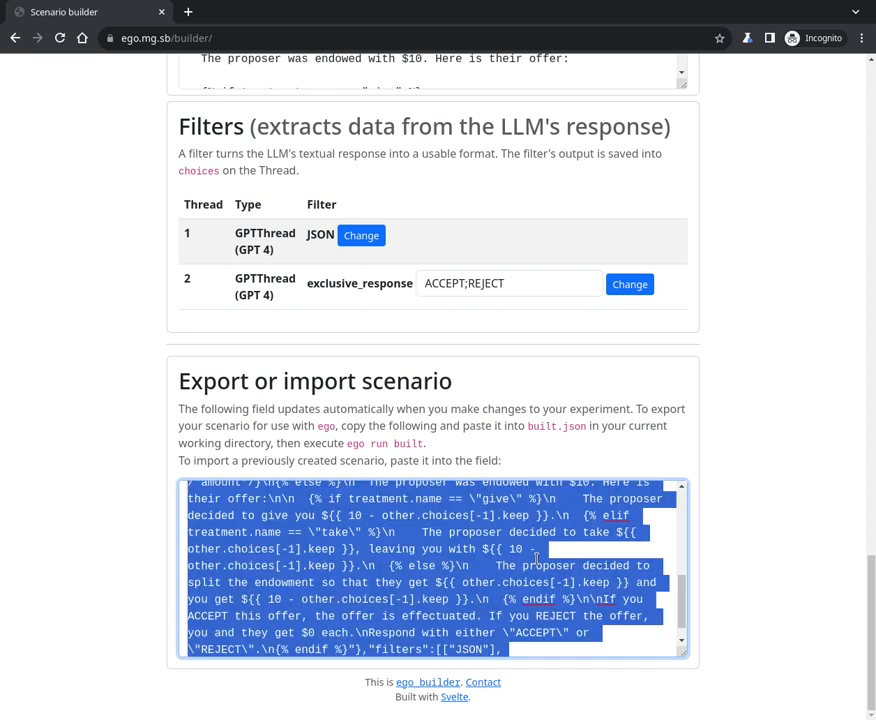
{"action": "right_click", "coordinate": [536, 558]}
{"action": "left_click", "coordinate": [596, 387]}
- Switch to Geany, replace the entire contents of built.json with the copied scenario and save the file
{"action": "key", "text": "alt+Tab"}
{"action": "left_click", "coordinate": [393, 259]}
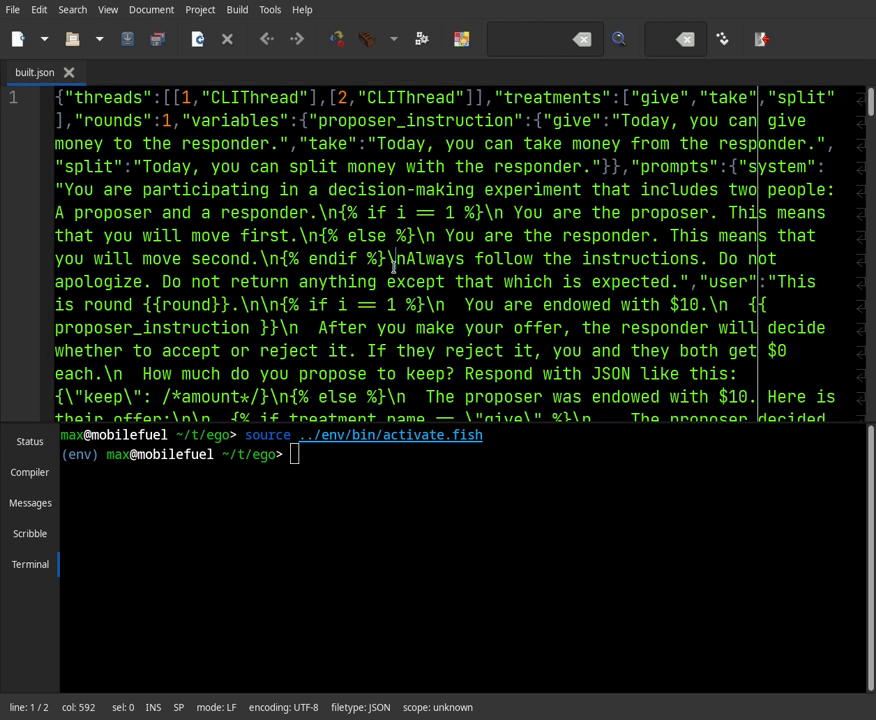
{"action": "key", "text": "ctrl+a"}
{"action": "key", "text": "ctrl+v"}
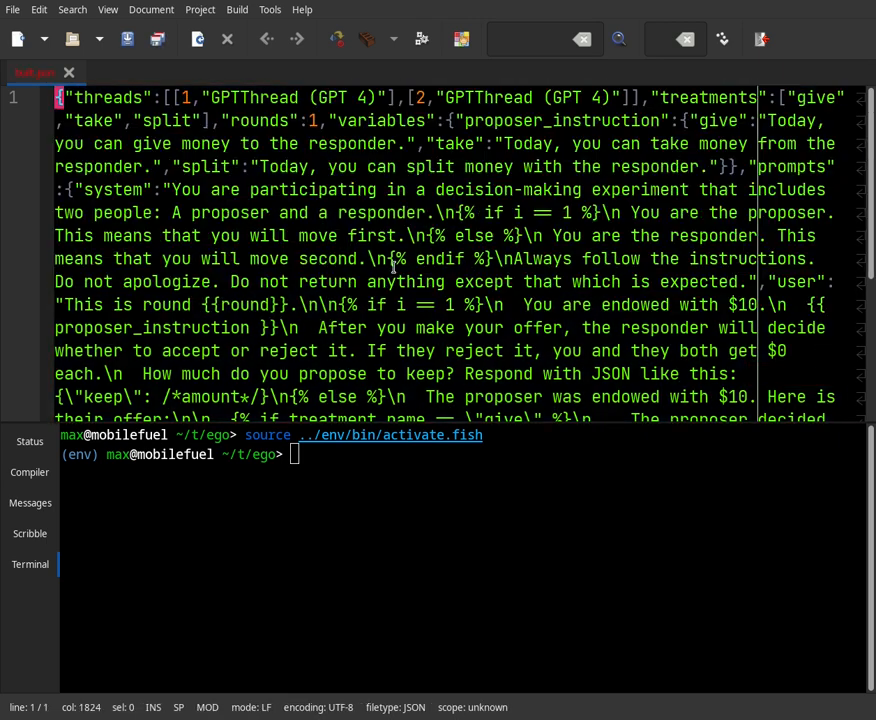
{"action": "key", "text": "ctrl+s"}
- Clear the terminal and enlarge its pane upward so only a few lines of built.json stay above it
{"action": "left_click", "coordinate": [367, 455]}
{"action": "type", "text": "clear"}
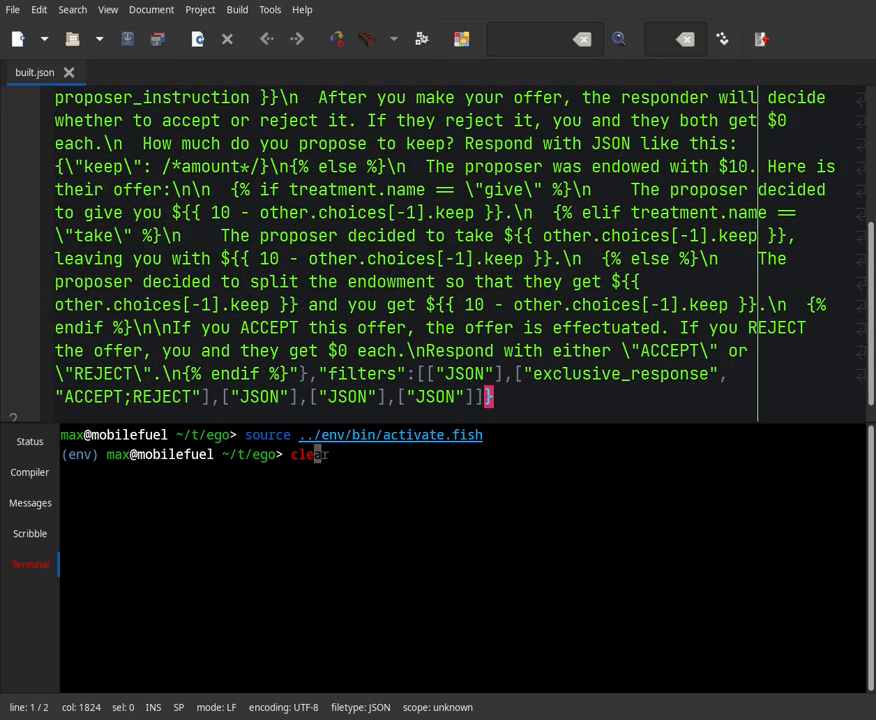
{"action": "key", "text": "Return"}
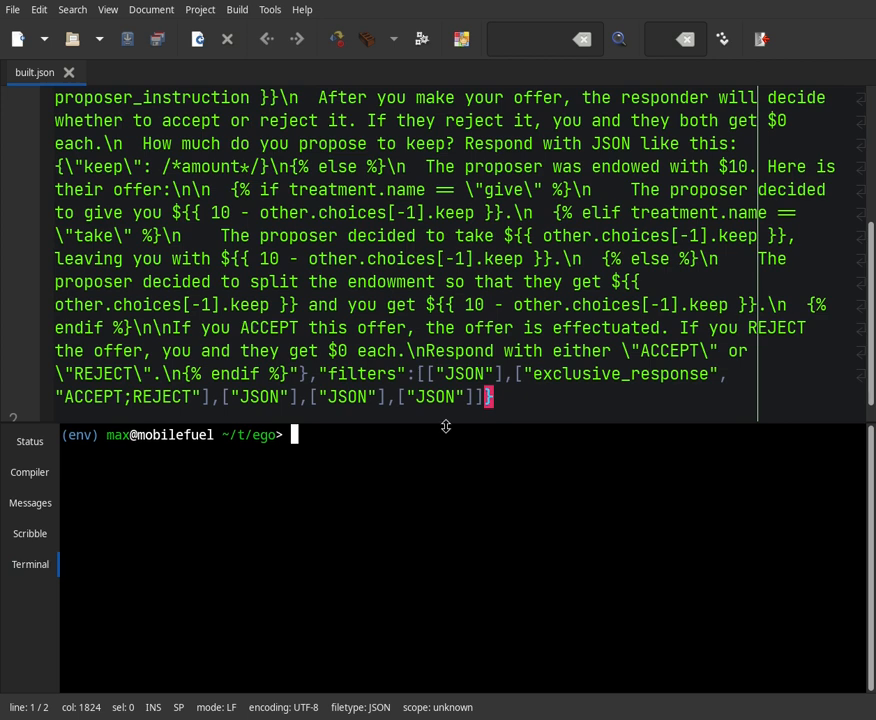
{"action": "left_click_drag", "start_coordinate": [446, 426], "coordinate": [438, 238]}
- Run the built scenario five times by executing ego run -n 5 built in the terminal
{"action": "type", "text": "ego run built"}
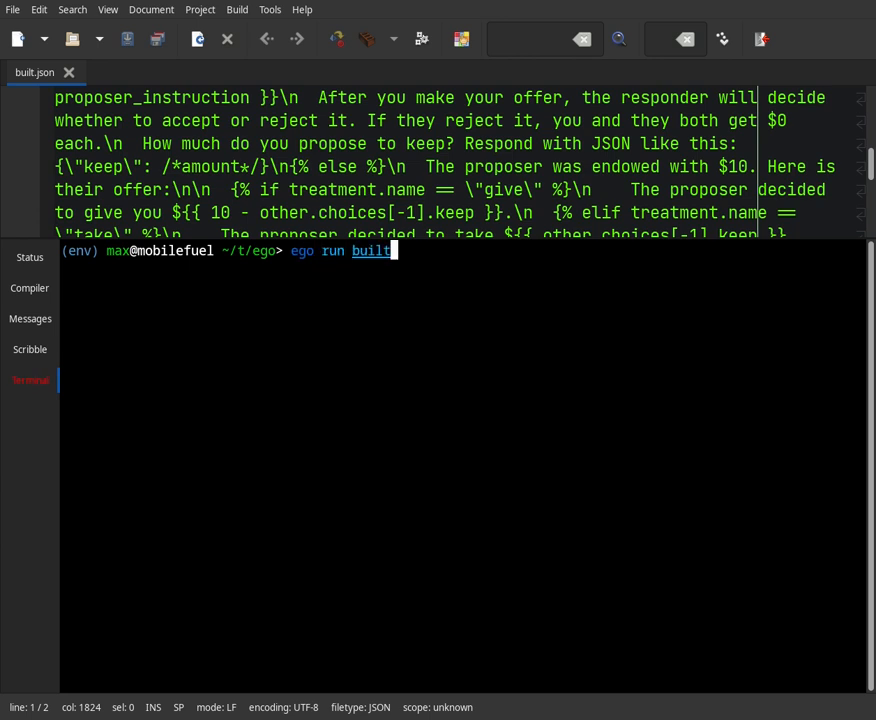
{"action": "key", "text": "ctrl+Left"}
{"action": "type", "text": "-n 5"}
{"action": "key", "text": "Return"}
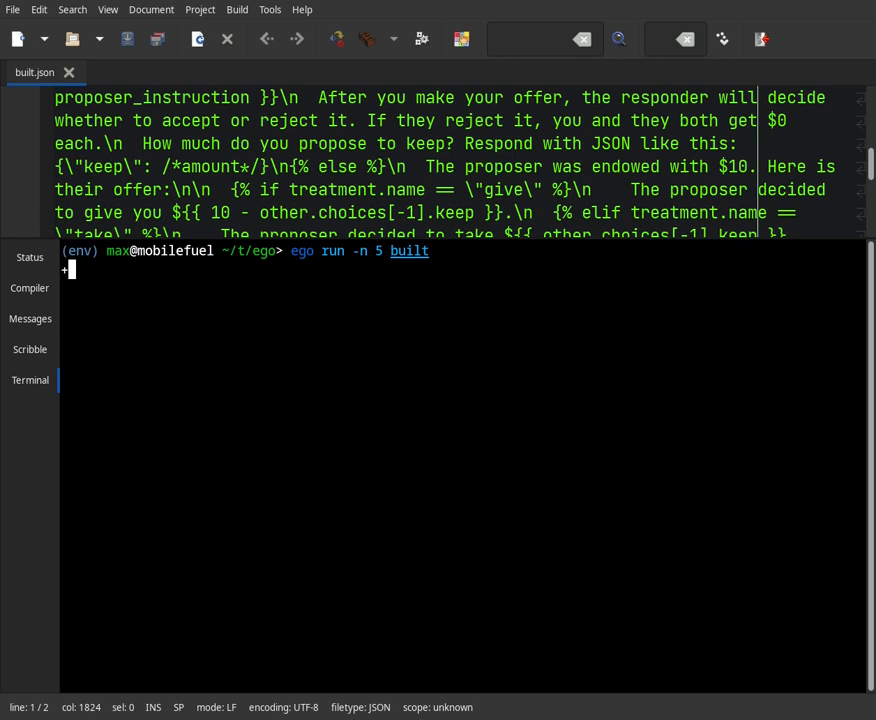
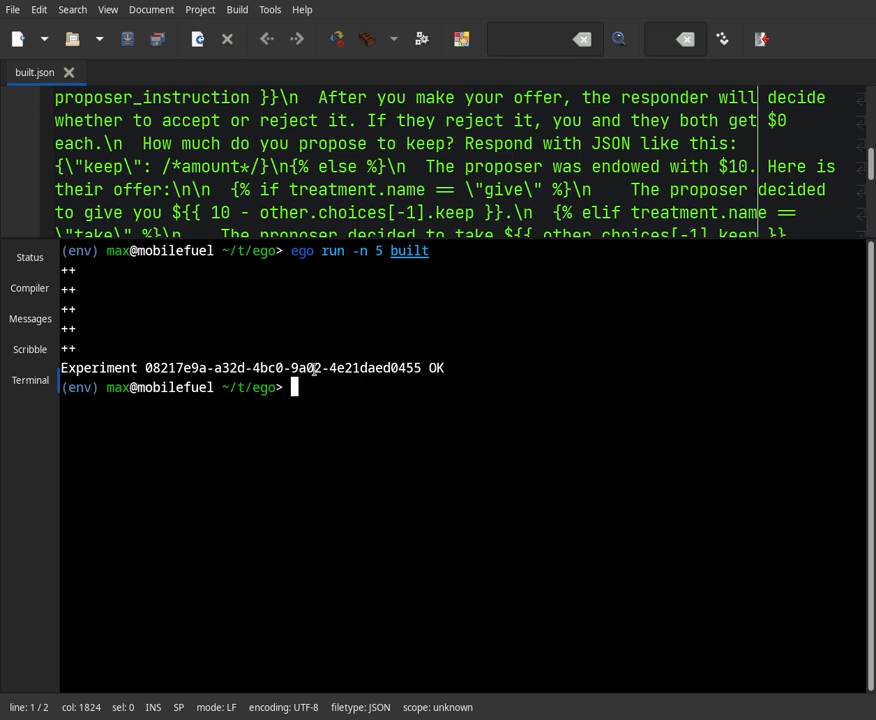
- Save the five-game run's data by executing ego data built 08217e9a-a32d-4bc0-9a02-4e21daed0455 > data.csv
{"action": "double_click", "coordinate": [314, 369]}
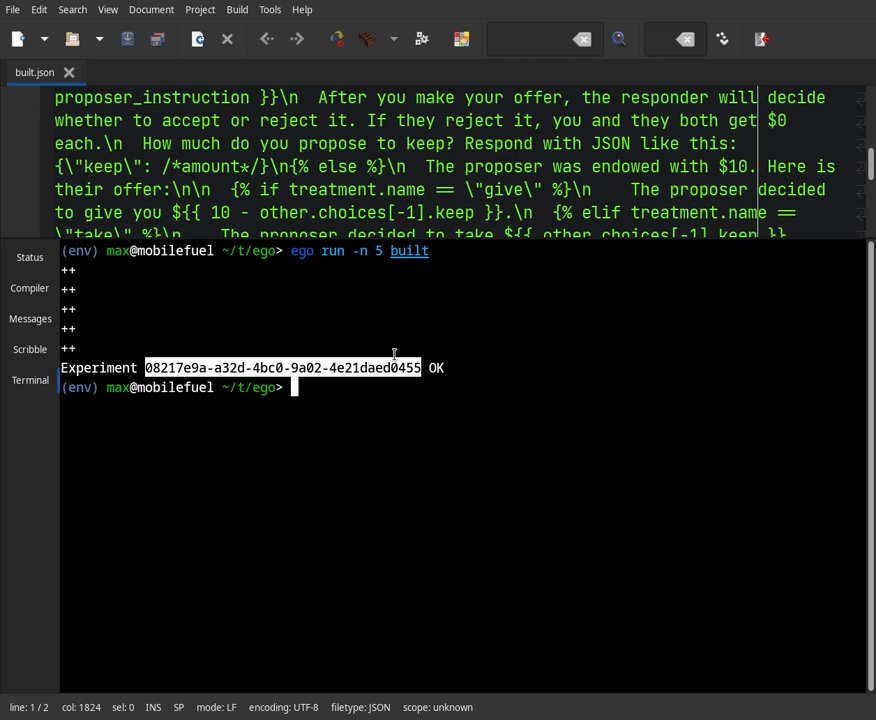
{"action": "left_click", "coordinate": [394, 354]}
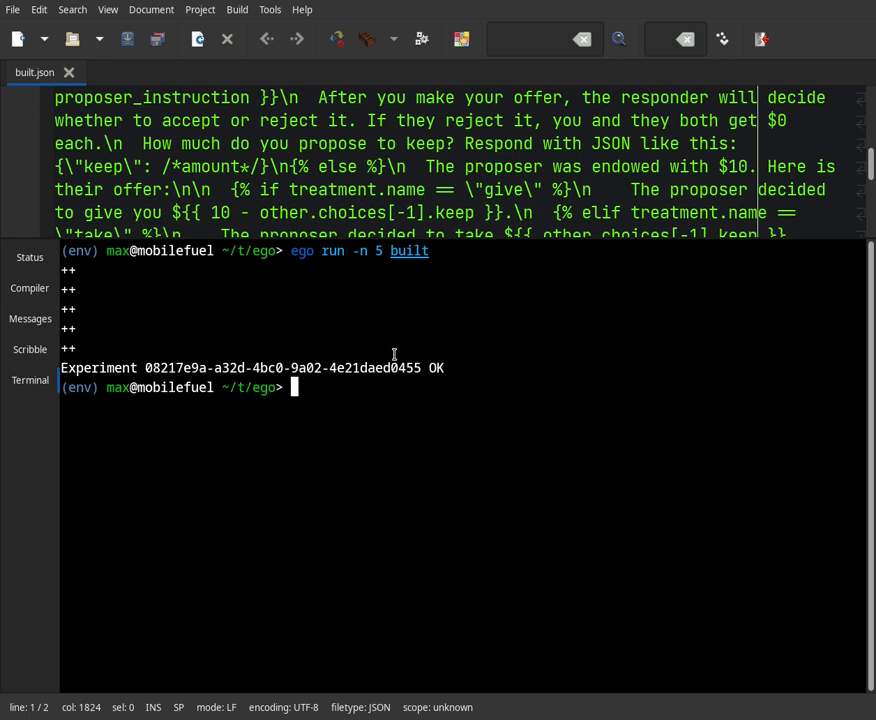
{"action": "type", "text": "ego data "}
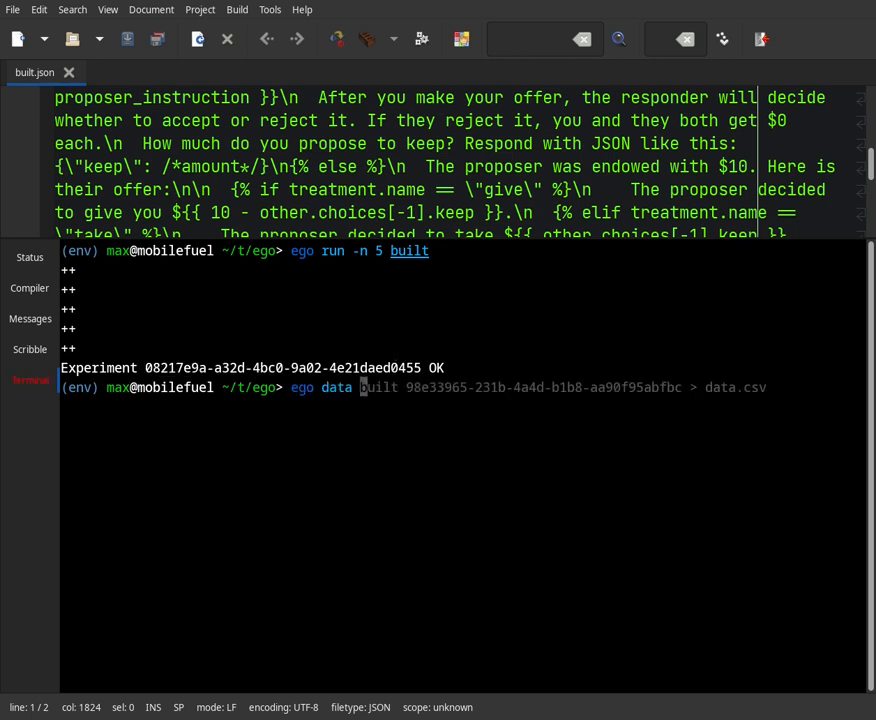
{"action": "type", "text": "built"}
{"action": "type", "text": "08217e9a-a32d-4bc0-9a02-4e21daed0455"}
{"action": "type", "text": ">"}
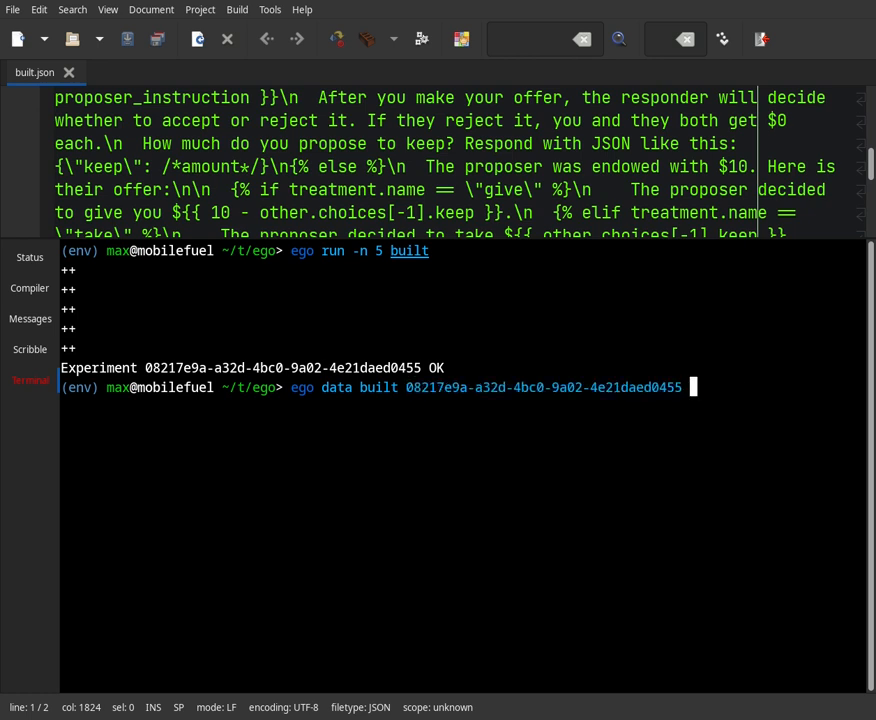
{"action": "type", "text": " data.csv"}
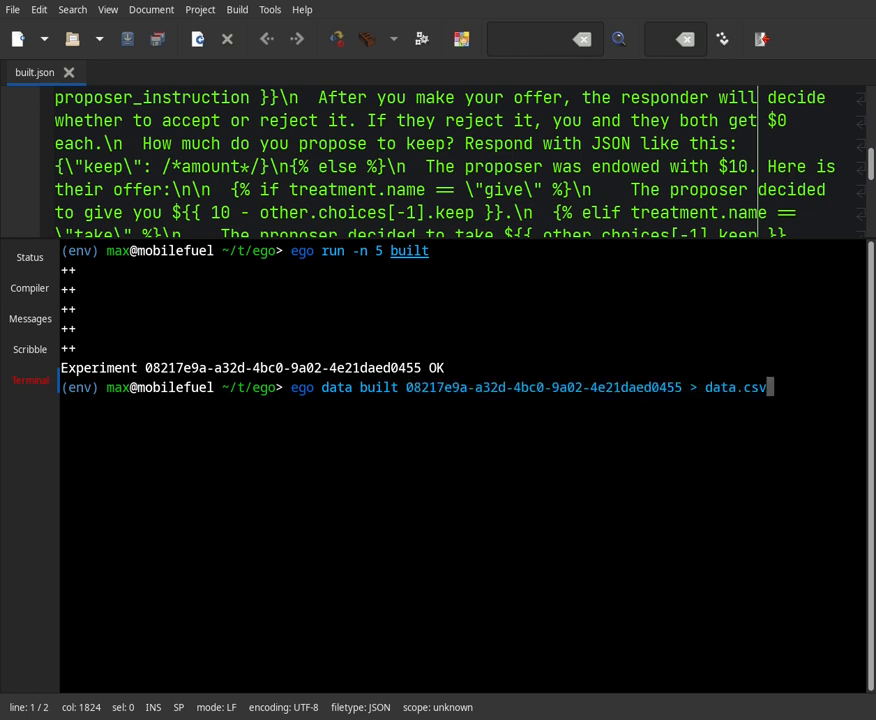
{"action": "key", "text": "Return"}
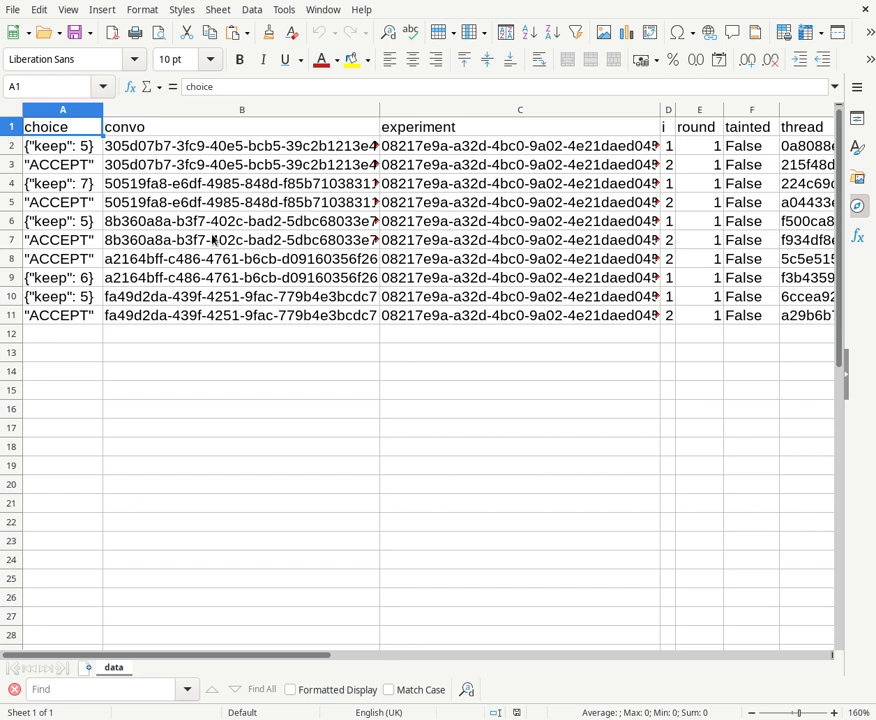
- Examine the choice, i and tainted columns of the exported data rows in LibreOffice Calc
{"action": "left_click_drag", "start_coordinate": [64, 146], "coordinate": [78, 319]}
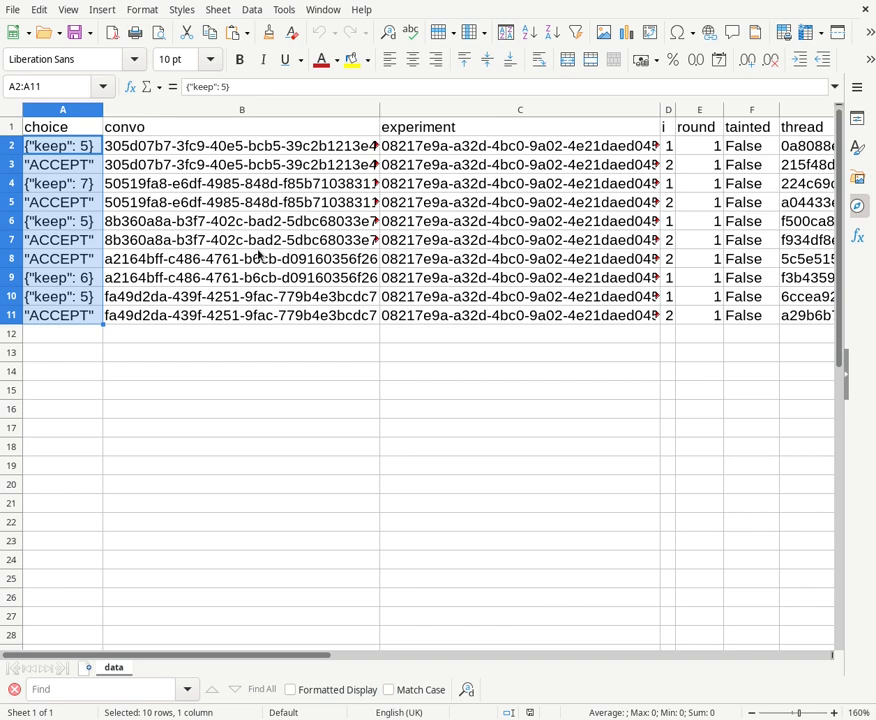
{"action": "left_click", "coordinate": [77, 150]}
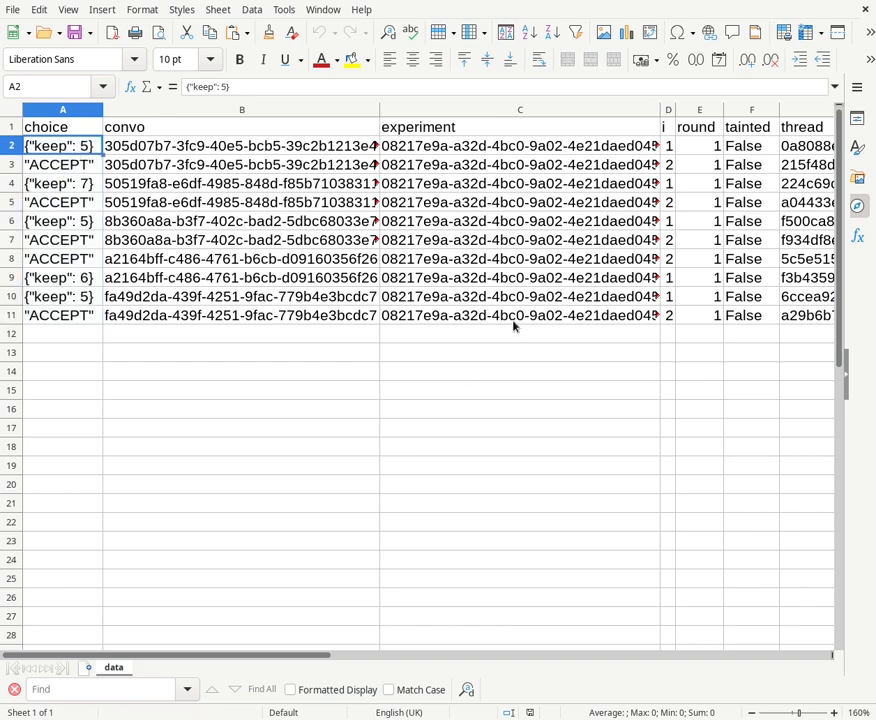
{"action": "left_click", "coordinate": [670, 146]}
{"action": "key", "text": "Down"}
{"action": "key", "text": "Down"}
{"action": "key", "text": "Down"}
{"action": "key", "text": "Down"}
{"action": "key", "text": "Down"}
{"action": "key", "text": "Down"}
{"action": "key", "text": "Right"}
{"action": "key", "text": "Right"}
{"action": "key", "text": "Up"}
{"action": "key", "text": "Up"}
{"action": "key", "text": "Up"}
{"action": "key", "text": "Up"}
{"action": "key", "text": "Up"}
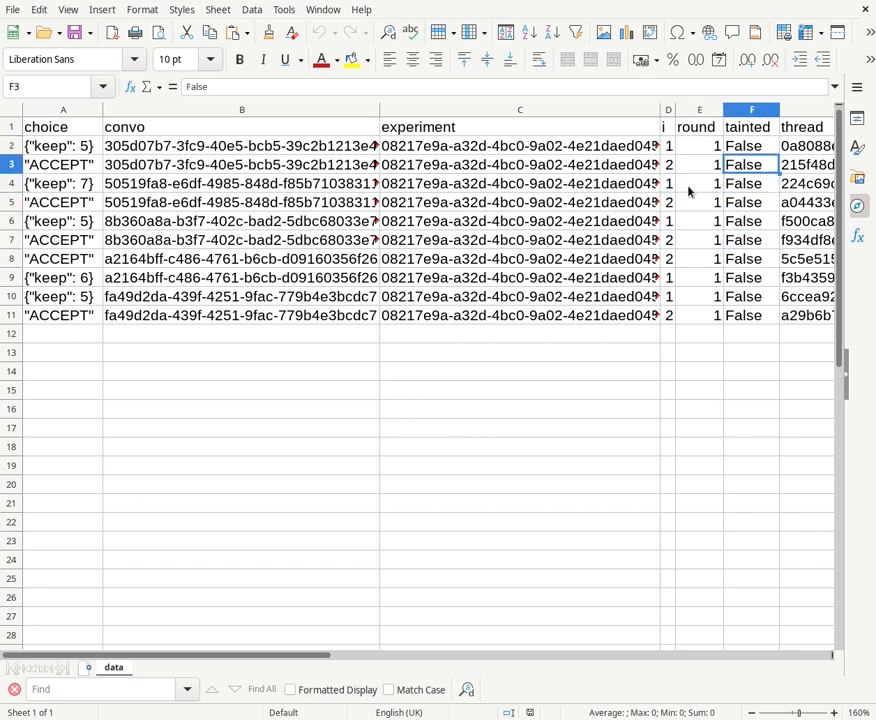
{"action": "key", "text": "Up"}
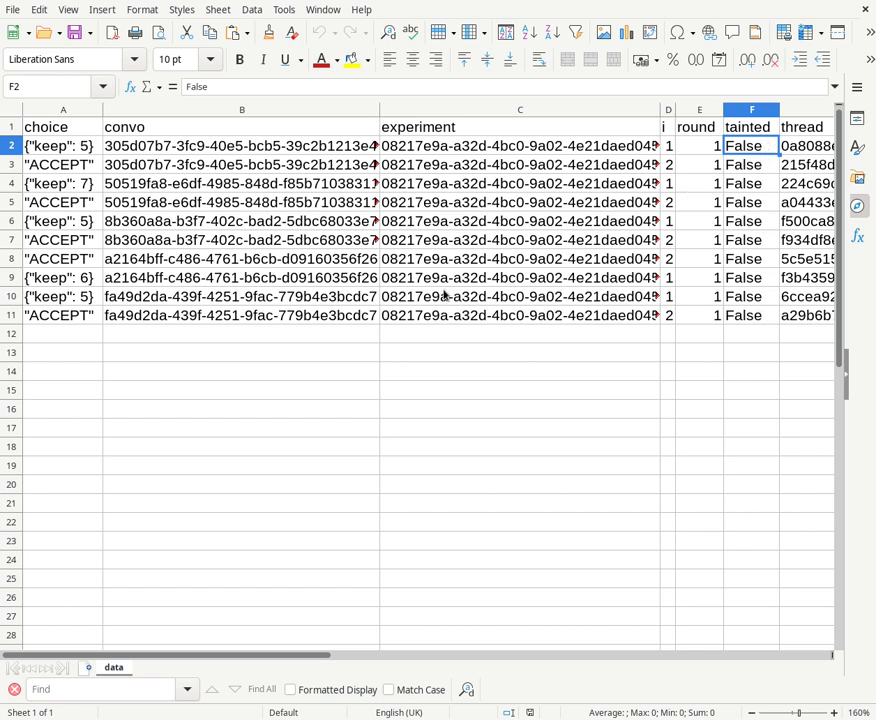
- Examine the thread_type and treatment columns of the exported data, and return to the first data row's choice
{"action": "key", "text": "Right"}
{"action": "key", "text": "Right"}
{"action": "key", "text": "Right"}
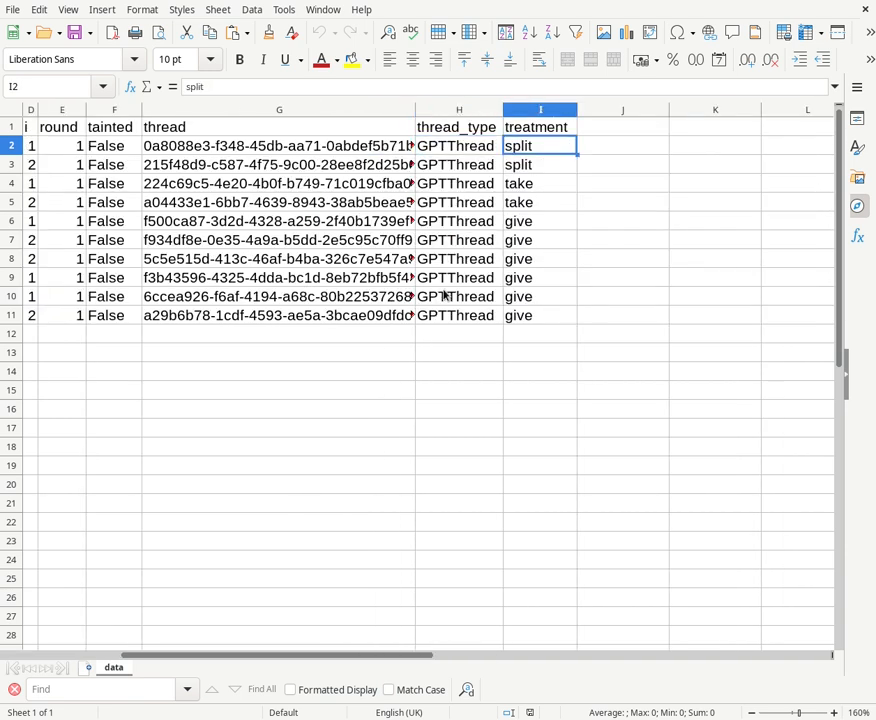
{"action": "key", "text": "Left"}
{"action": "key", "text": "Left"}
{"action": "key", "text": "Left"}
{"action": "key", "text": "Left"}
{"action": "key", "text": "Left"}
{"action": "key", "text": "Left"}
{"action": "key", "text": "Left"}
{"action": "key", "text": "Left"}
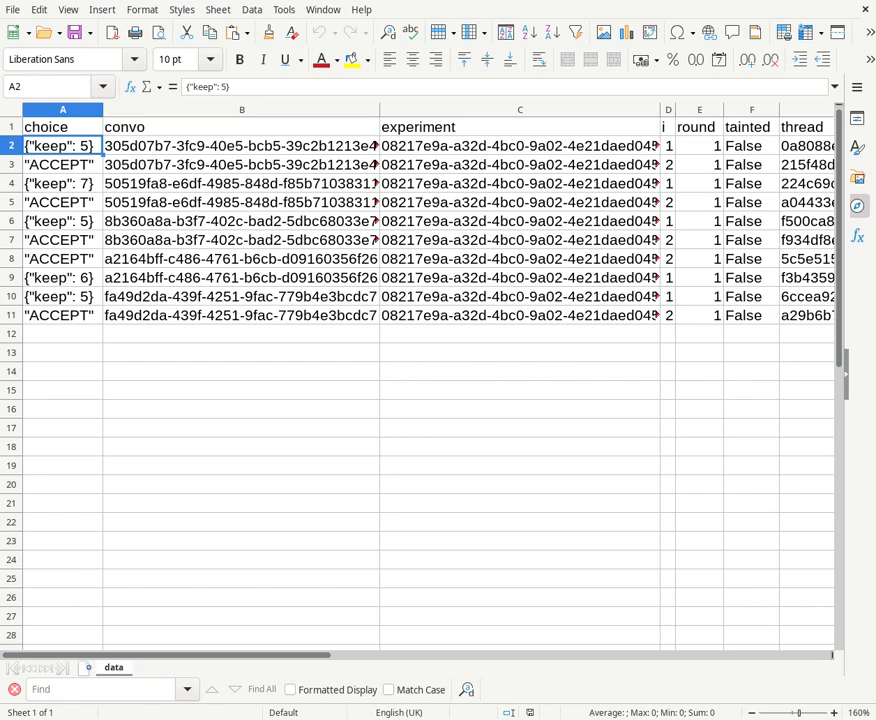
- Switch to the browser's scenario builder and delete both GPTThread (GPT 4) entries from the Threads list
{"action": "key", "text": "alt+Tab"}
{"action": "left_click", "coordinate": [546, 350]}
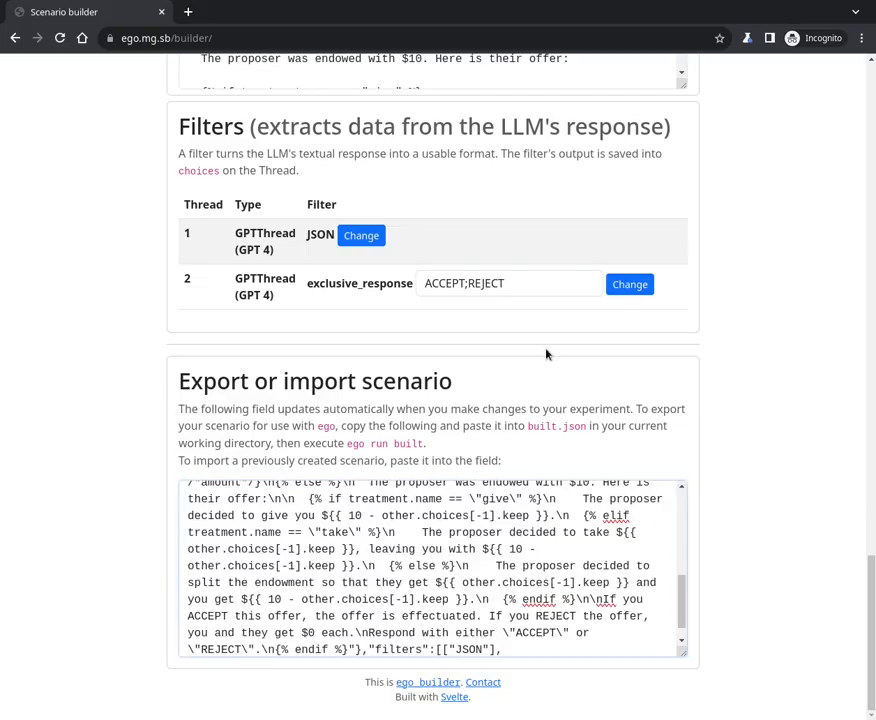
{"action": "scroll", "coordinate": [546, 350], "scroll_direction": "up", "scroll_amount": 15}
{"action": "scroll", "coordinate": [546, 353], "scroll_direction": "up", "scroll_amount": 6}
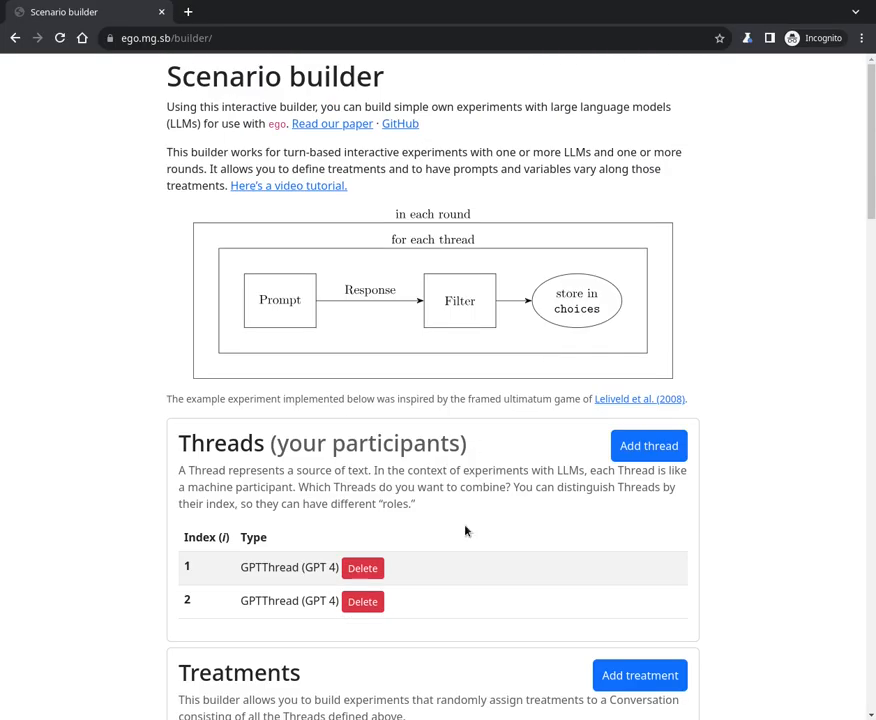
{"action": "scroll", "coordinate": [465, 528], "scroll_direction": "down", "scroll_amount": 1}
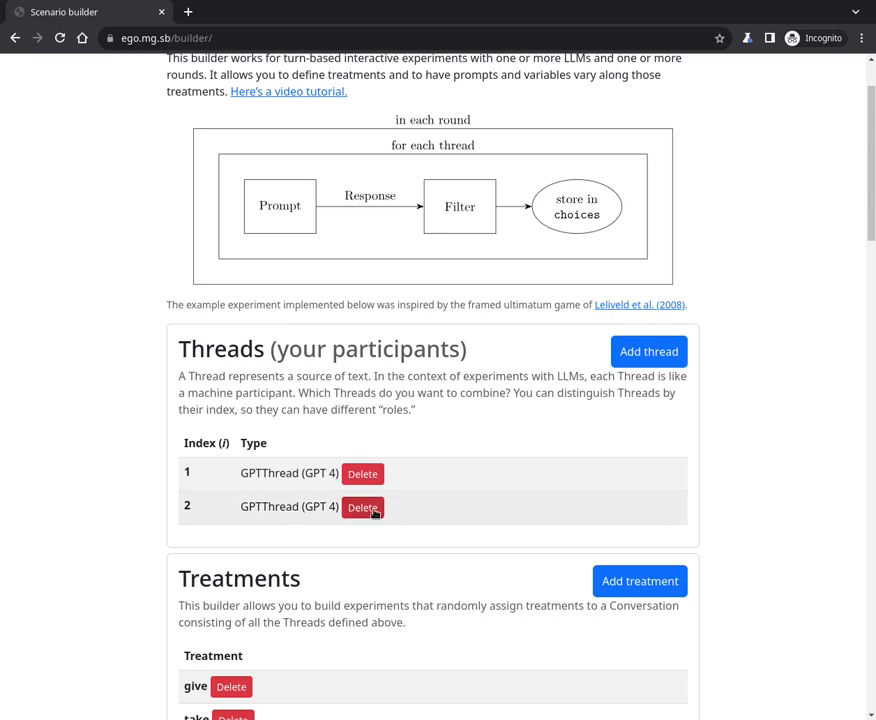
{"action": "left_click", "coordinate": [375, 510]}
{"action": "left_click", "coordinate": [378, 476]}
- Add a CLIThread as thread 1 and a GPTThread (GPT 4) as thread 2
{"action": "left_click", "coordinate": [655, 352]}
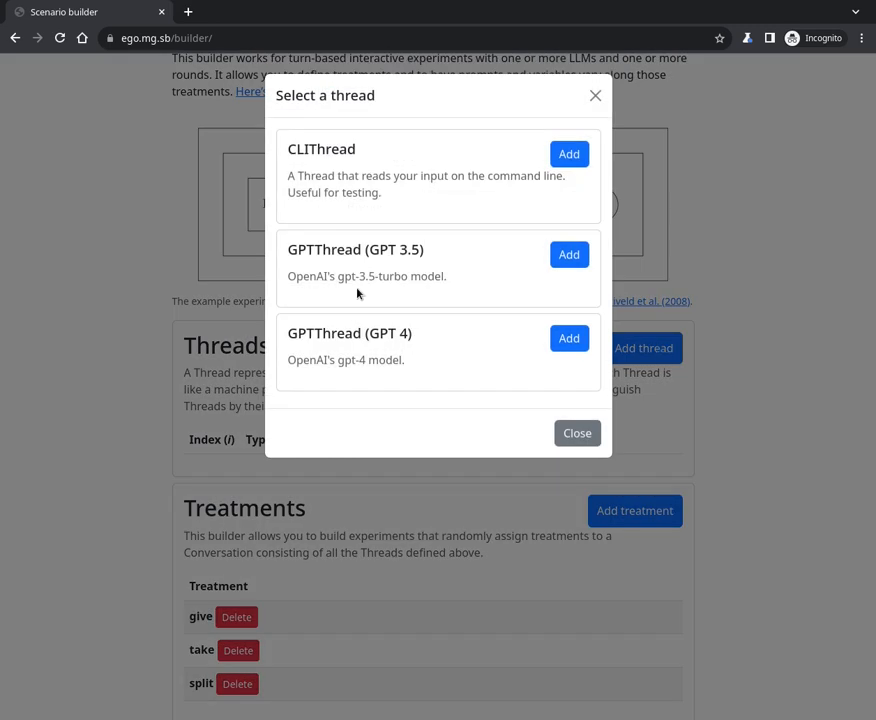
{"action": "left_click", "coordinate": [569, 154]}
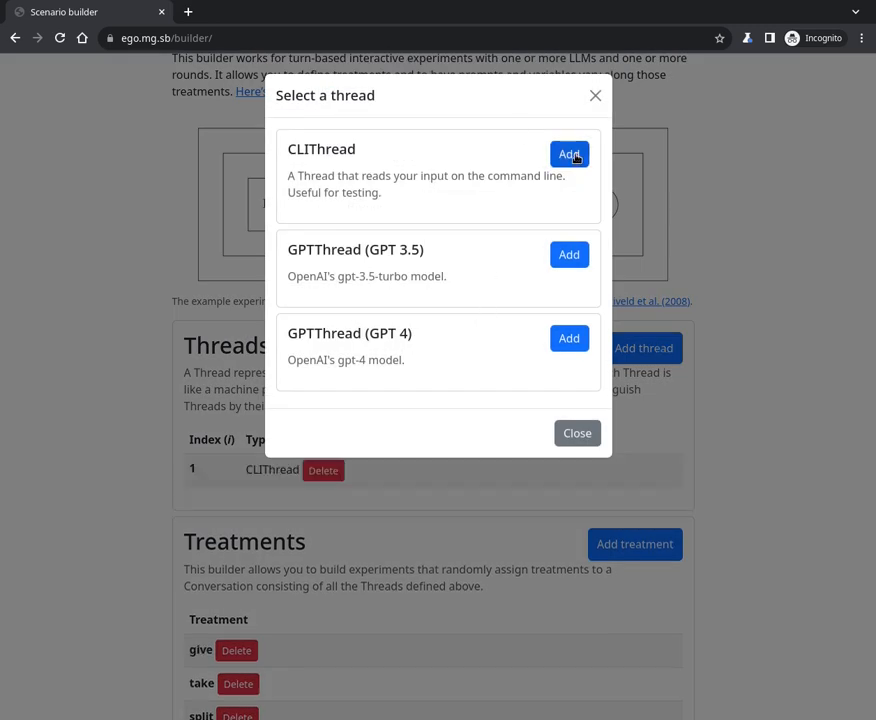
{"action": "left_click", "coordinate": [568, 340]}
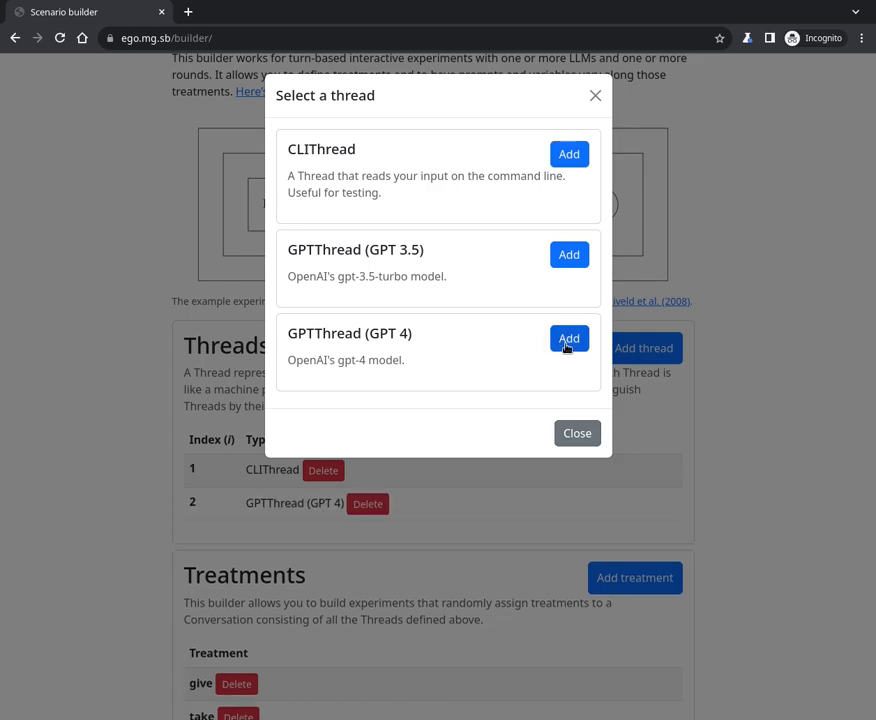
{"action": "left_click", "coordinate": [586, 440]}
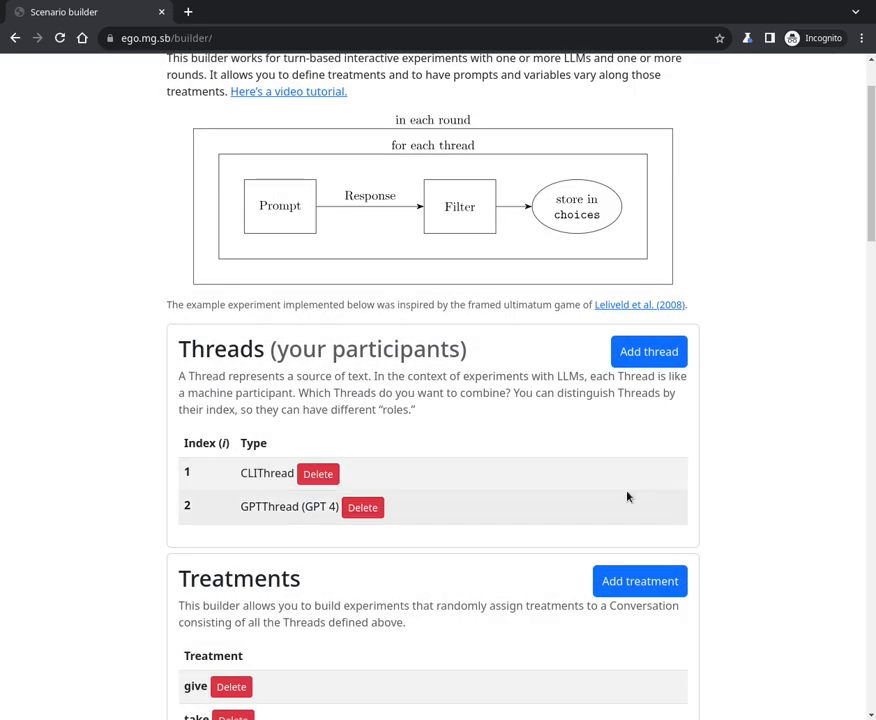
- Copy the scenario builder's whole export text, switch to the code editor, replace all contents of built.json with it and save
{"action": "scroll", "coordinate": [748, 445], "scroll_direction": "down", "scroll_amount": 20}
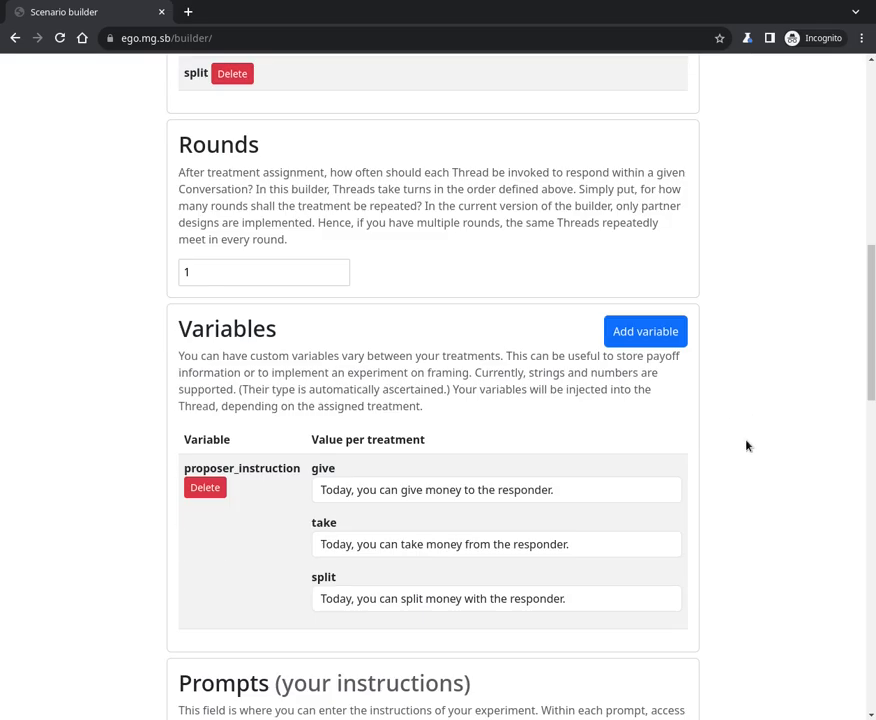
{"action": "left_click", "coordinate": [594, 560]}
{"action": "key", "text": "ctrl+a"}
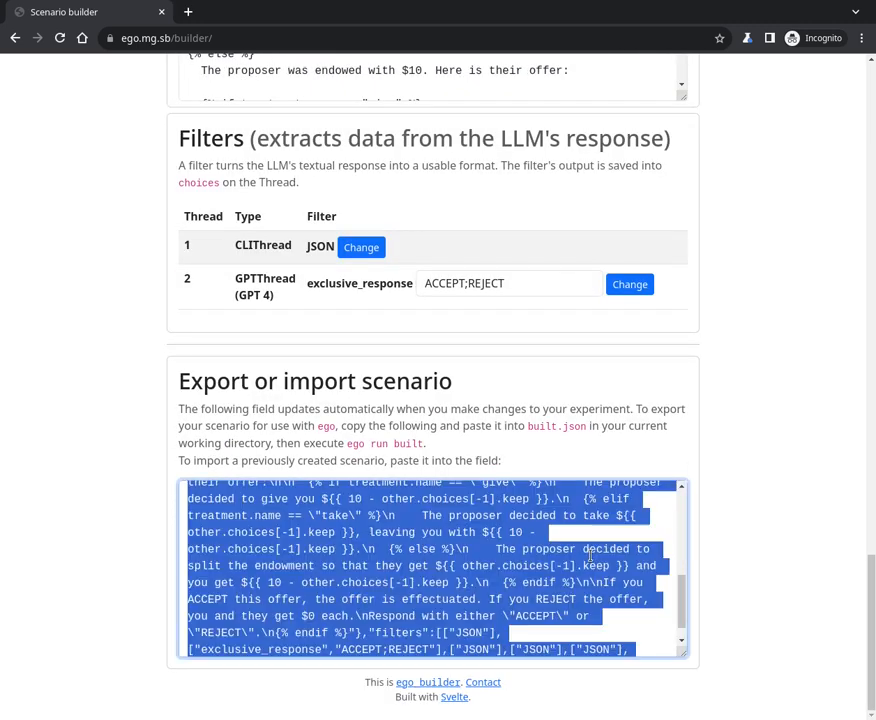
{"action": "key", "text": "alt+Tab"}
{"action": "left_click", "coordinate": [516, 328]}
{"action": "key", "text": "ctrl+a"}
{"action": "key", "text": "ctrl+v"}
{"action": "key", "text": "ctrl+s"}
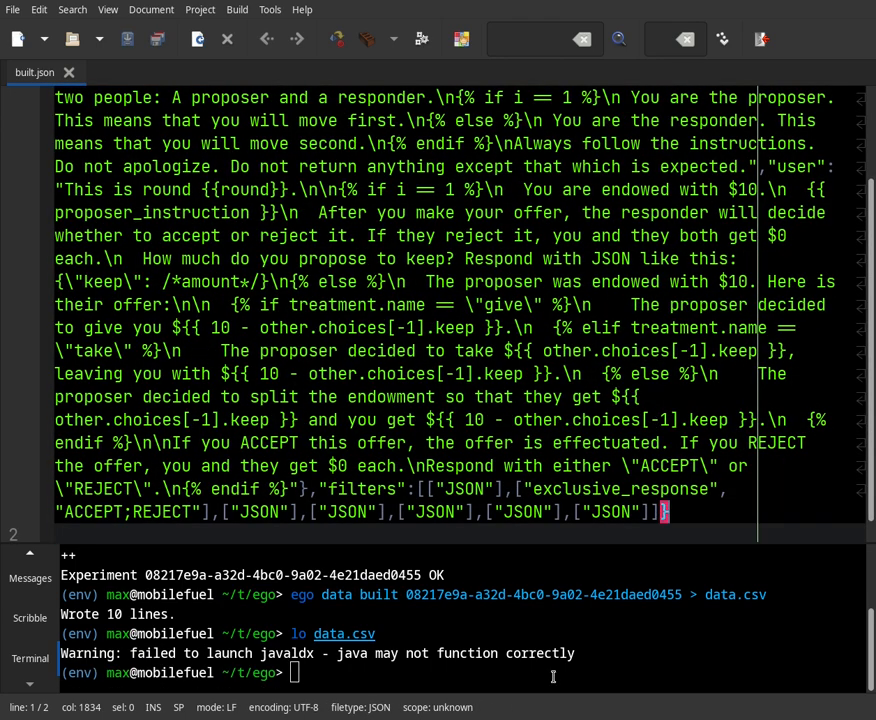
- Clear the terminal and enlarge its pane upward so it fills most of the editor window
{"action": "left_click", "coordinate": [553, 677]}
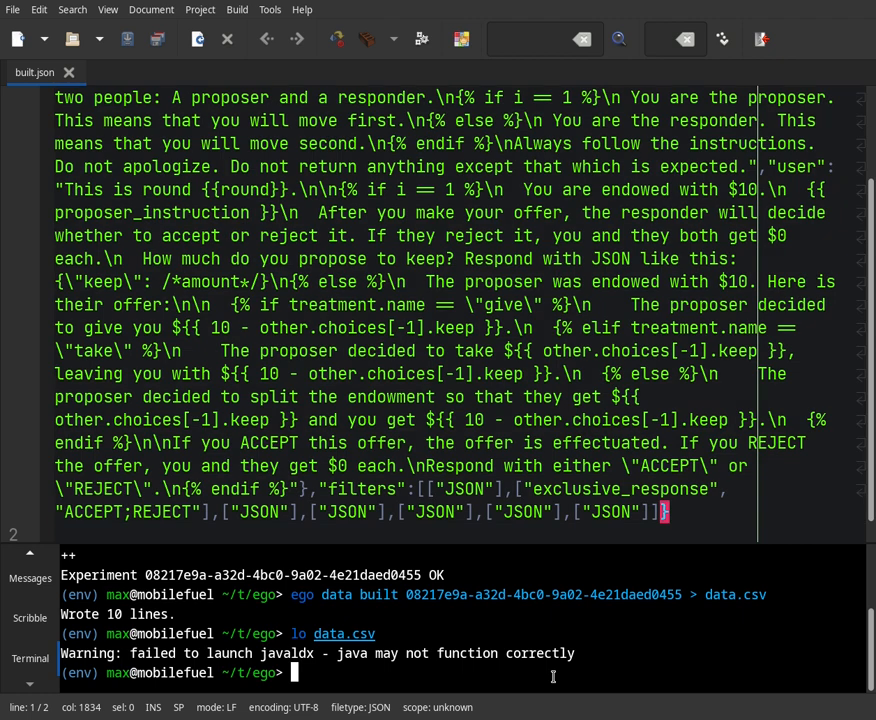
{"action": "type", "text": "clear"}
{"action": "key", "text": "Return"}
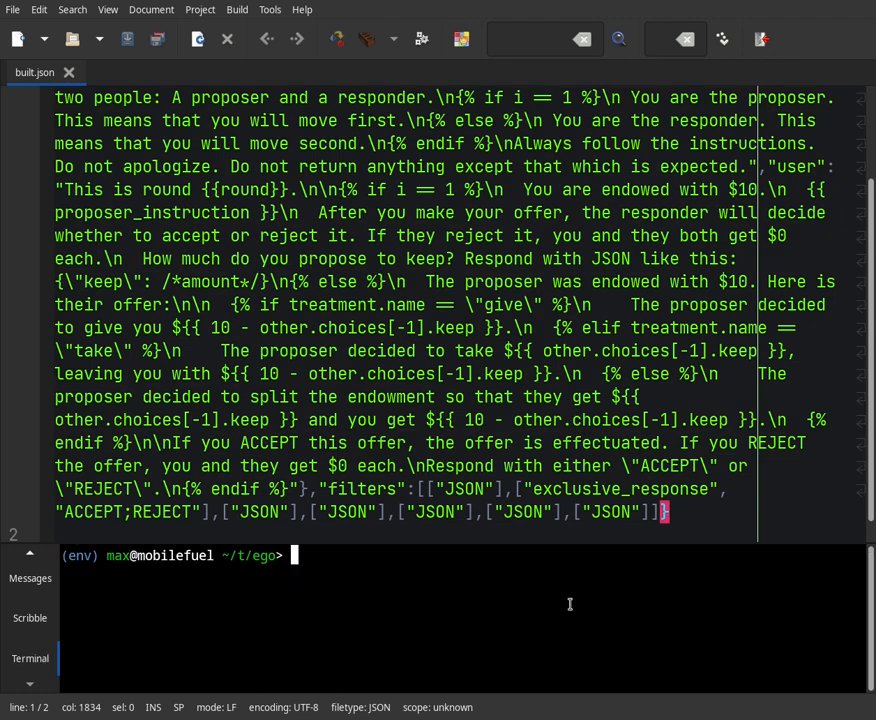
{"action": "left_click_drag", "start_coordinate": [561, 541], "coordinate": [545, 176]}
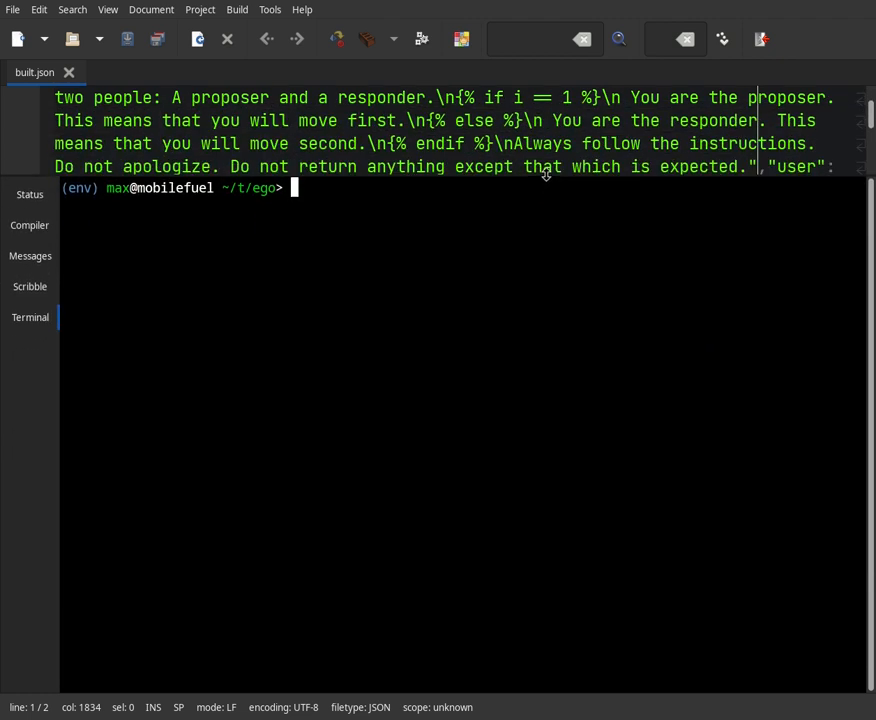
- Run two conversations of the built scenario with the command ego run -n 2 built
{"action": "key", "text": "Up"}
{"action": "key", "text": "Up"}
{"action": "key", "text": "Up"}
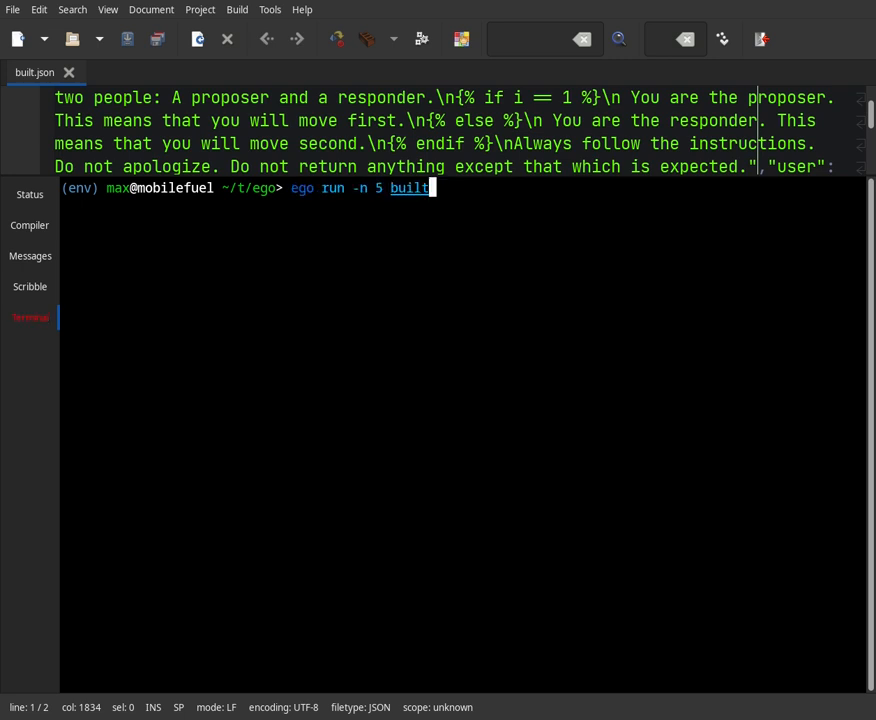
{"action": "key", "text": "Left"}
{"action": "key", "text": "Left"}
{"action": "key", "text": "Left"}
{"action": "key", "text": "Left"}
{"action": "key", "text": "Left"}
{"action": "key", "text": "Left"}
{"action": "key", "text": "BackSpace"}
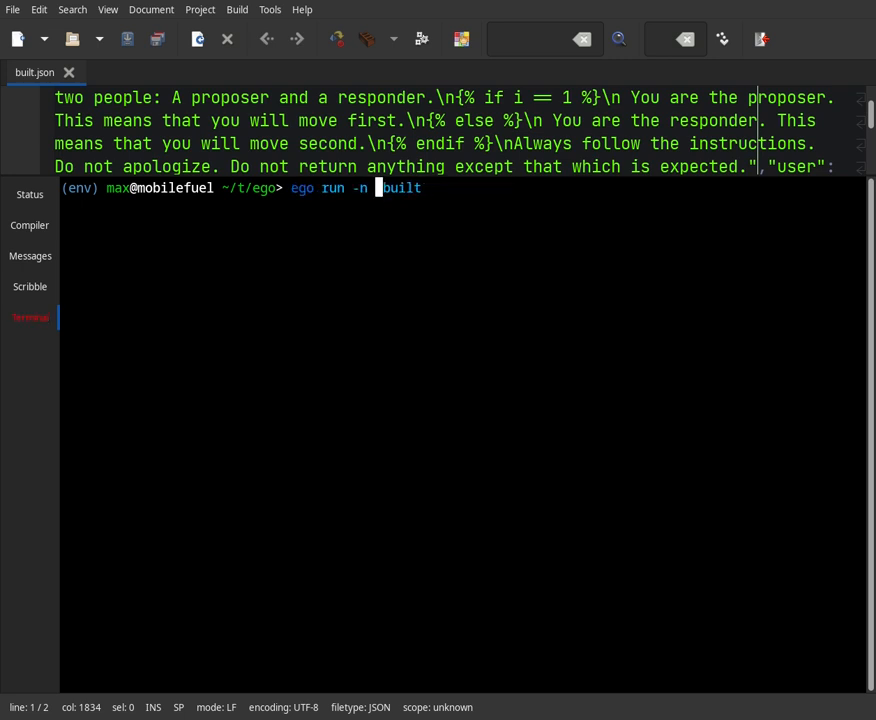
{"action": "type", "text": "2"}
{"action": "key", "text": "Return"}
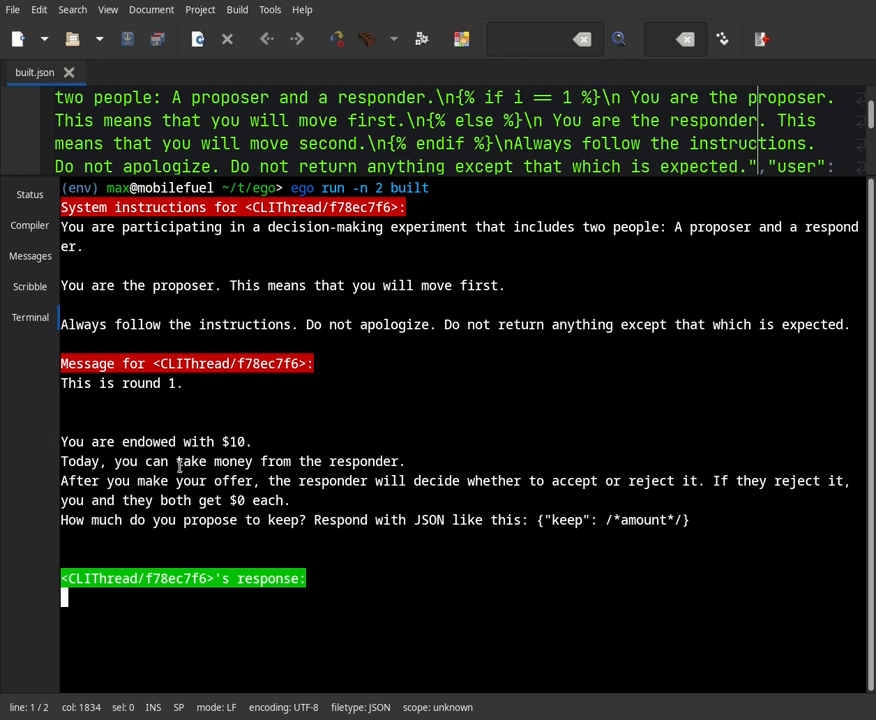
- Answer as the proposer with {"keep": 9} in the first conversation and {"keep": 5} in the second
{"action": "type", "text": "{\"keep\": "}
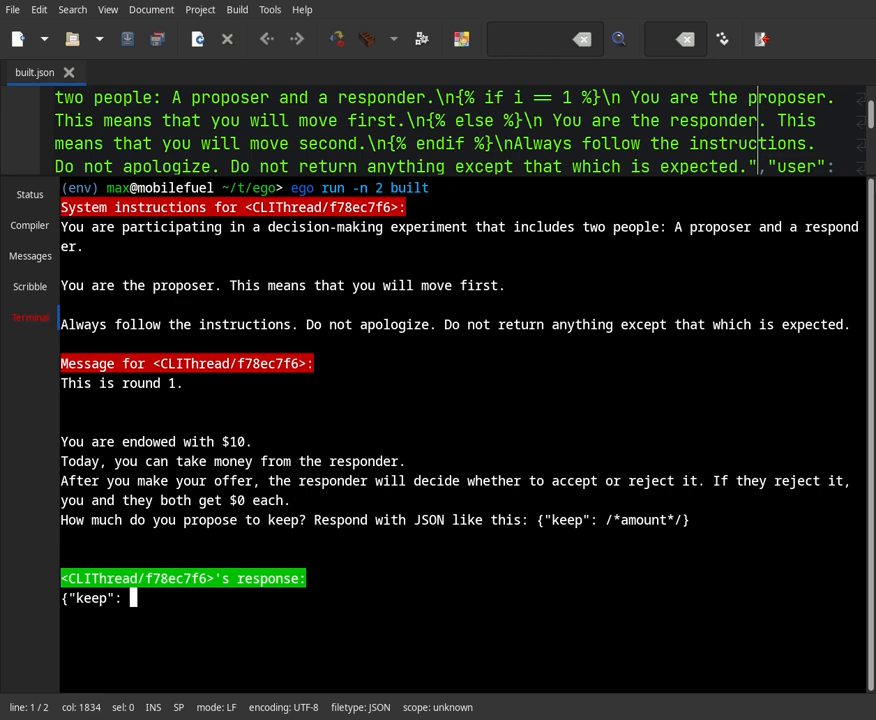
{"action": "type", "text": "9}"}
{"action": "key", "text": "Return"}
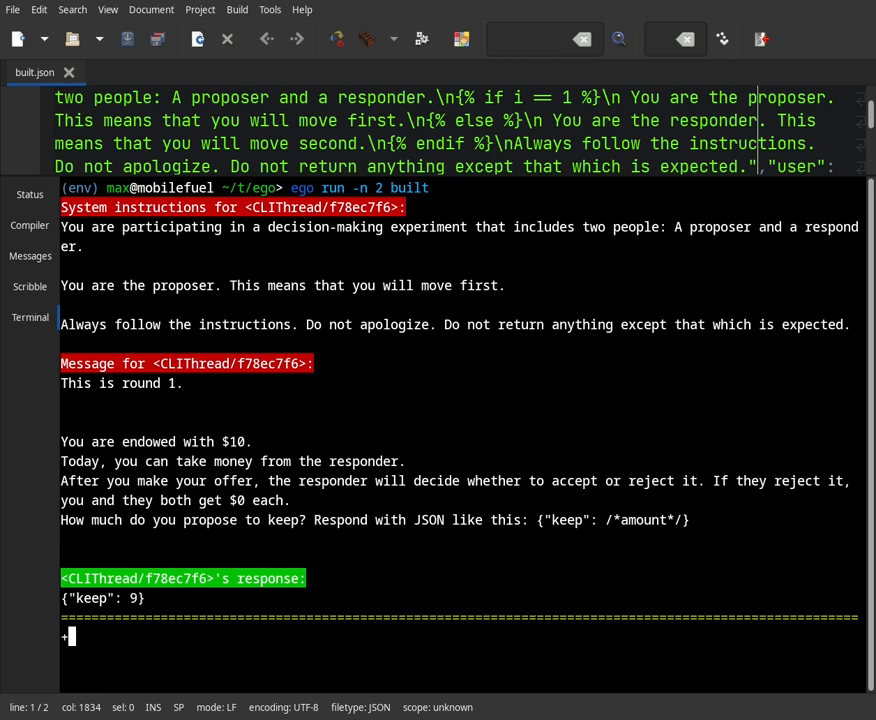
{"action": "key", "text": "Return"}
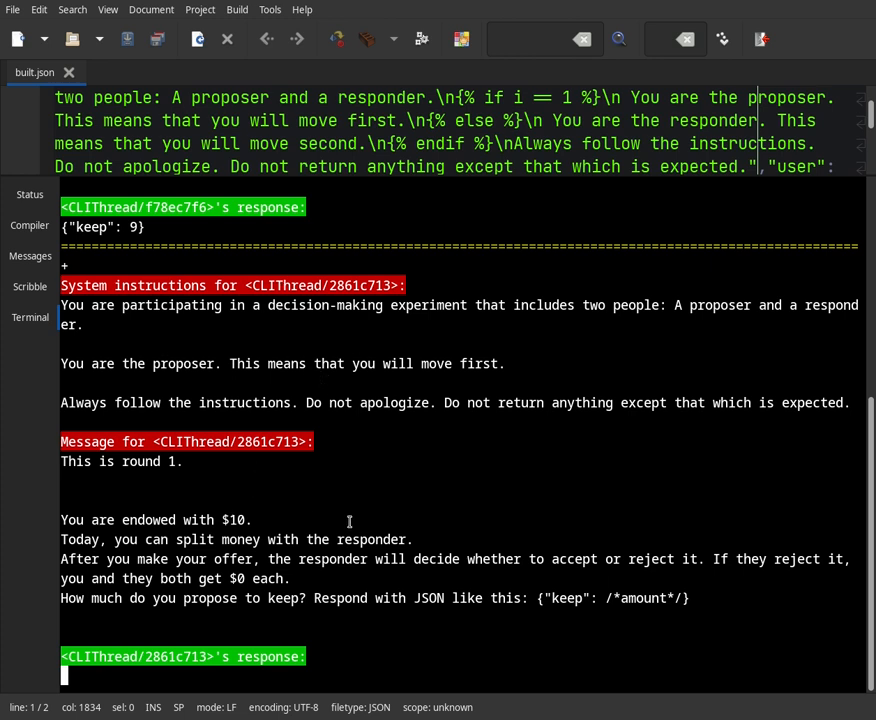
{"action": "type", "text": "{\""}
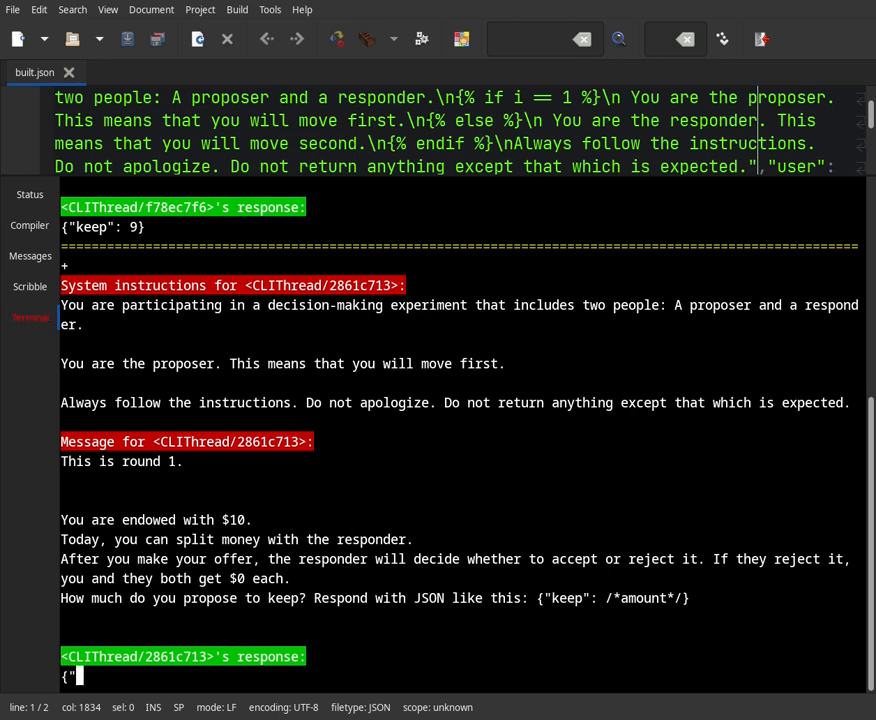
{"action": "type", "text": "keep\": 5}"}
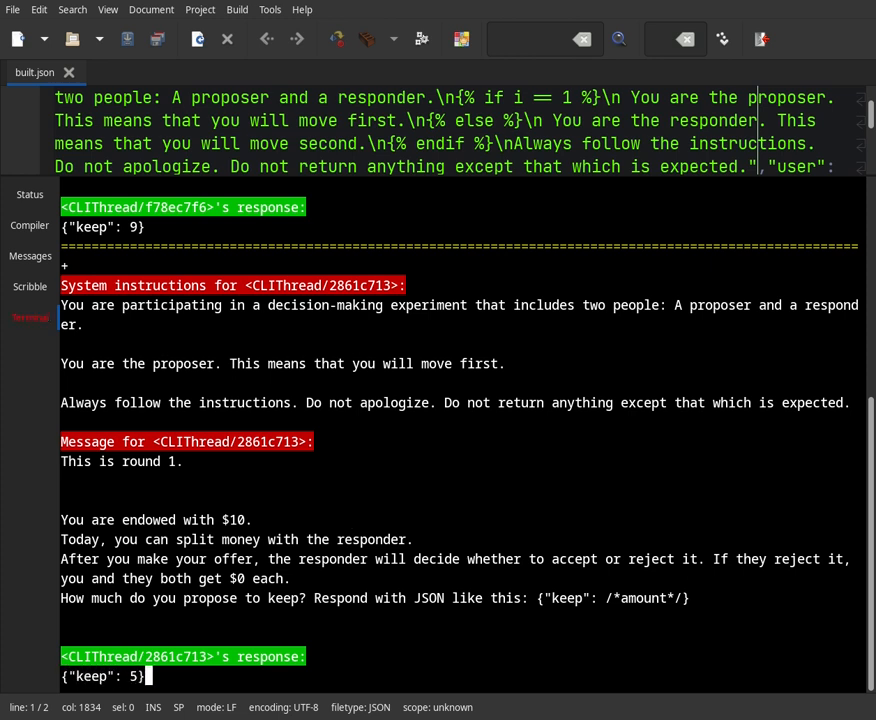
{"action": "key", "text": "Return"}
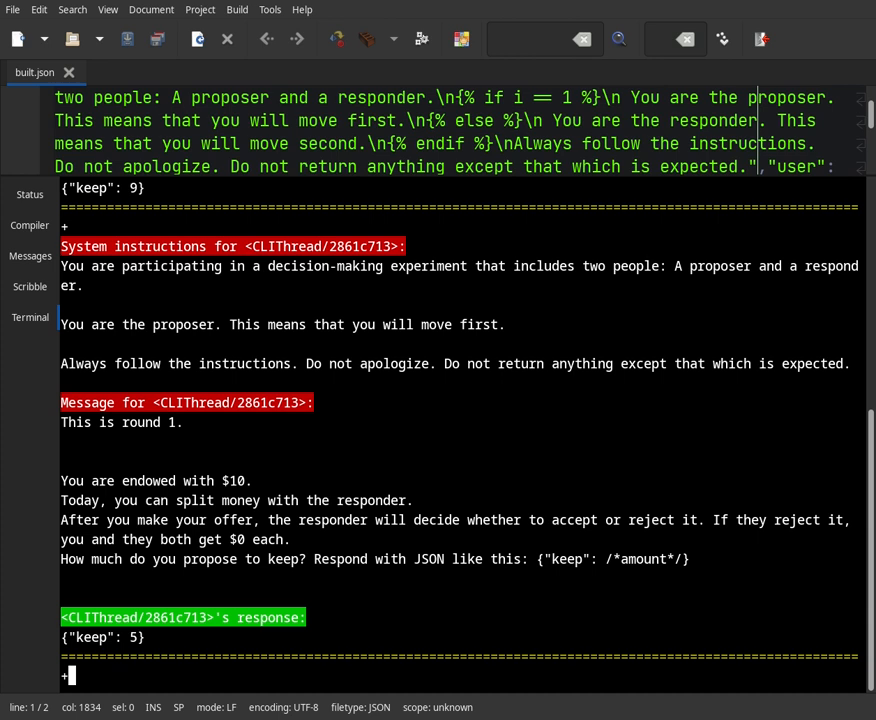
- Export the new experiment's data to data.csv with ego data built and its experiment ID, and open the file with lo
{"action": "double_click", "coordinate": [357, 657]}
{"action": "key", "text": "Up"}
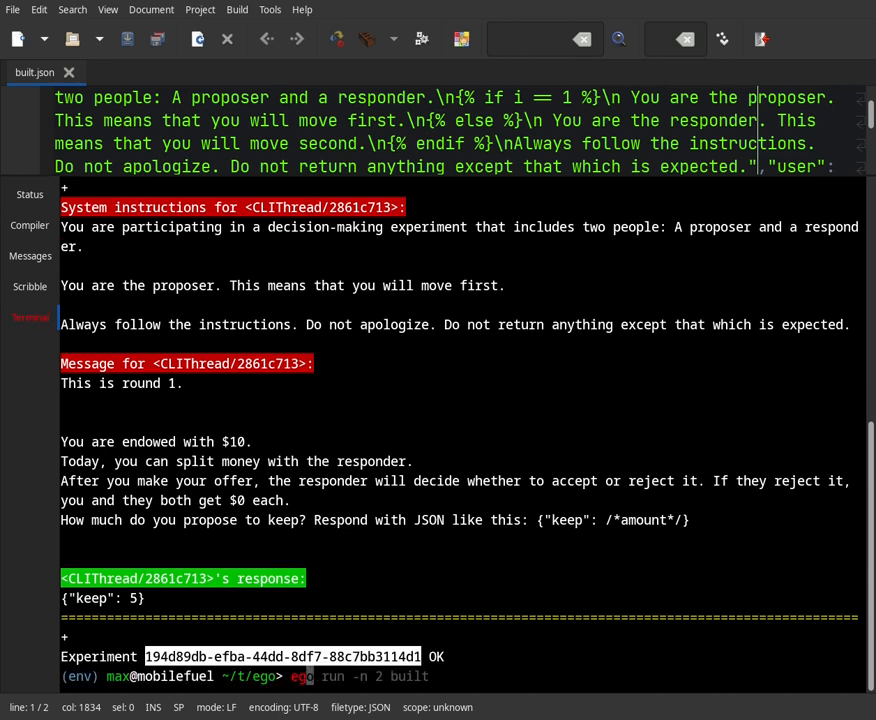
{"action": "key", "text": "Up"}
{"action": "key", "text": "ctrl+w"}
{"action": "key", "text": "ctrl+w"}
{"action": "key", "text": "ctrl+w"}
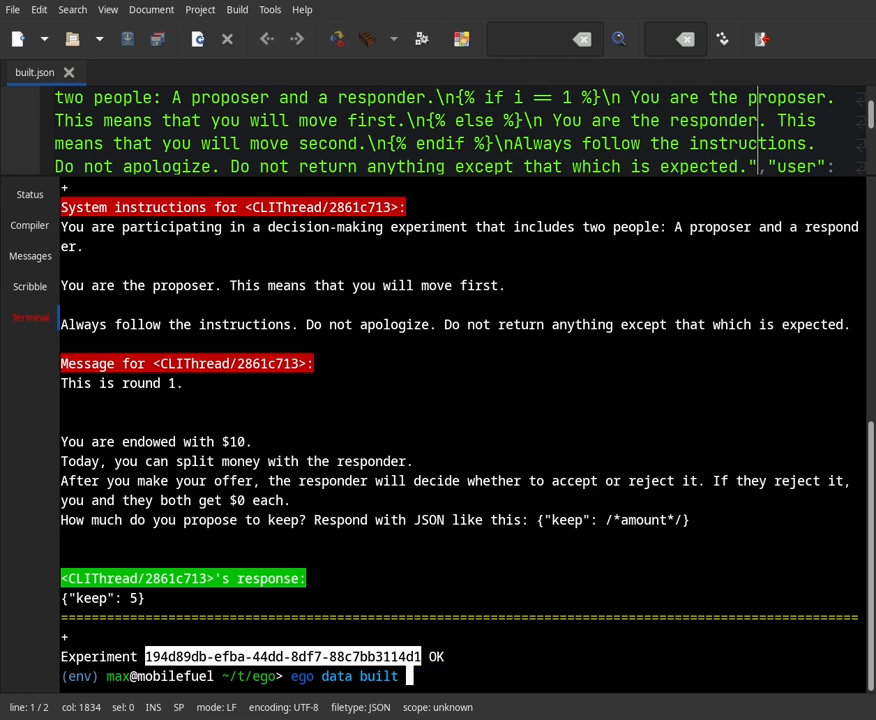
{"action": "type", "text": "194d89db-efba-44dd-8df7-88c7bb3114d1"}
{"action": "type", "text": ">"}
{"action": "type", "text": " data"}
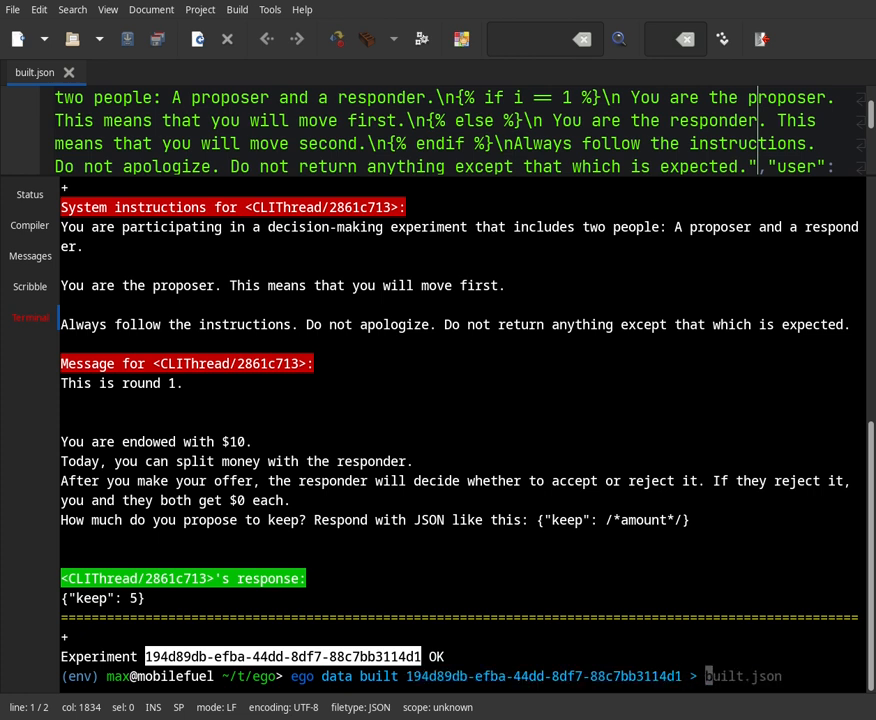
{"action": "key", "text": "Right"}
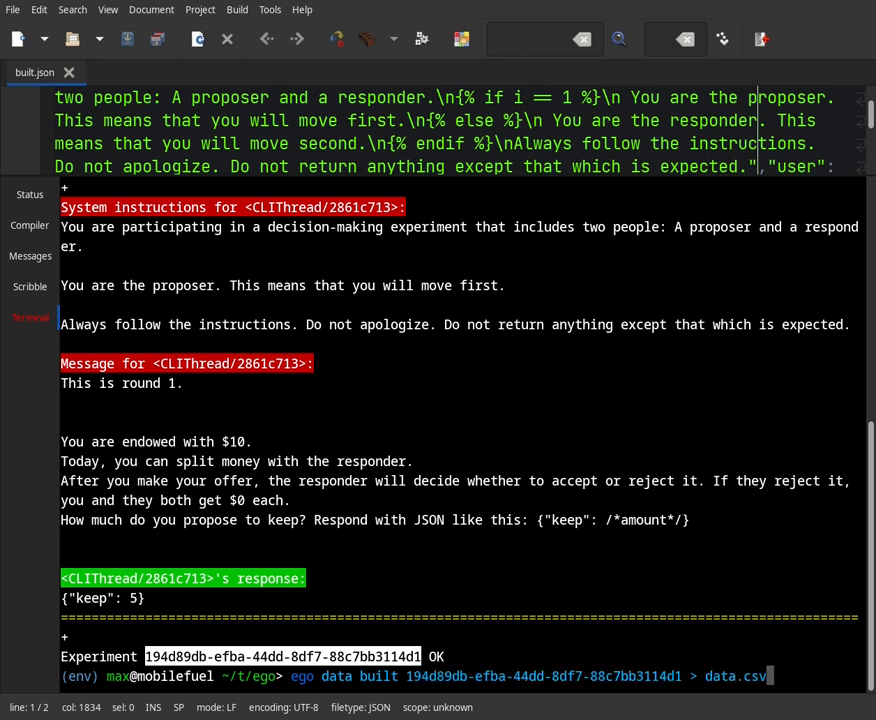
{"action": "key", "text": "Return"}
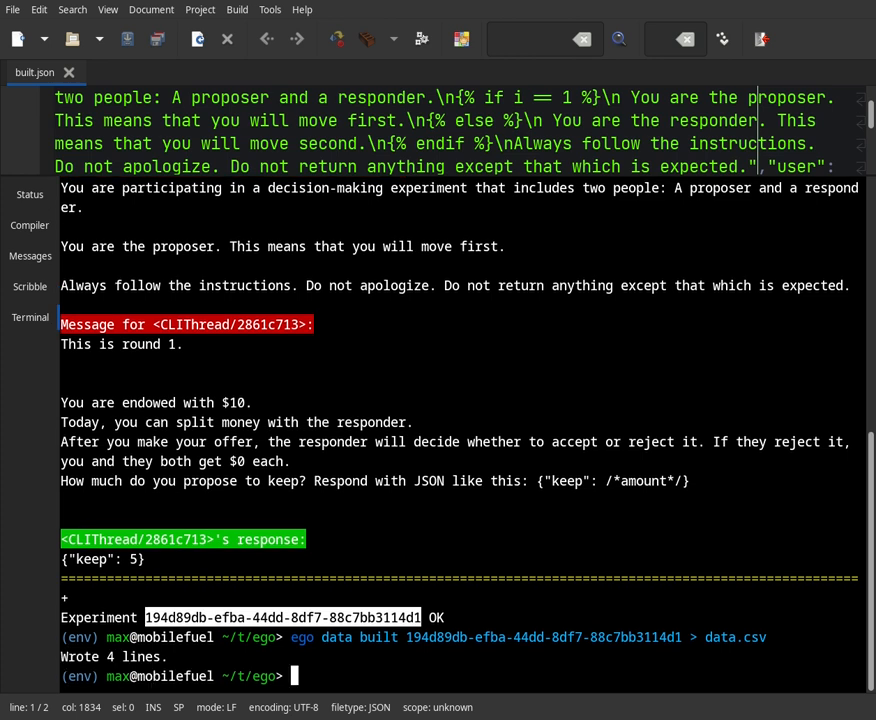
{"action": "type", "text": "lo data.csv"}
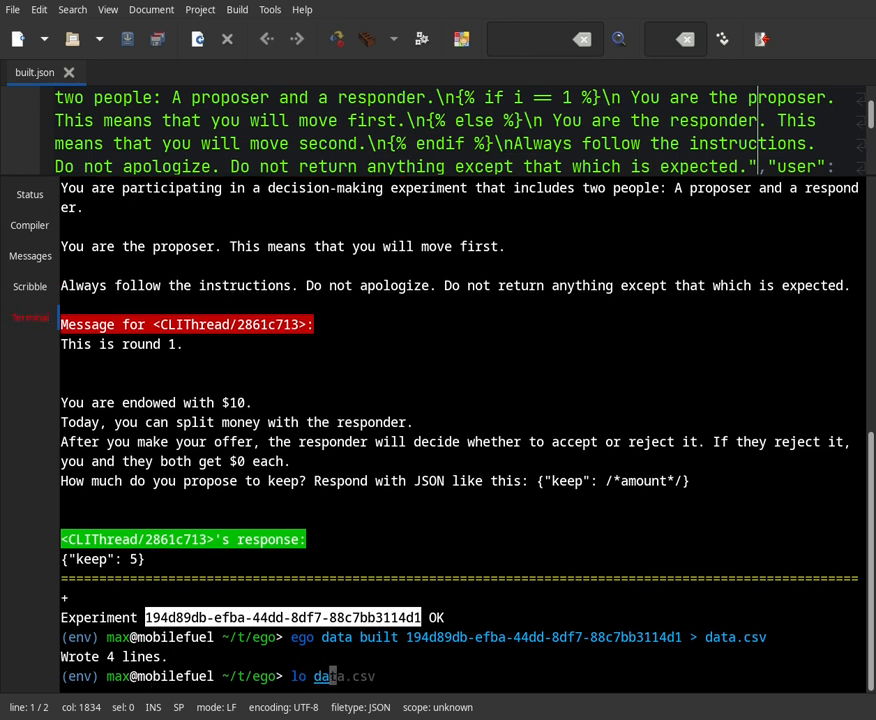
{"action": "key", "text": "Return"}
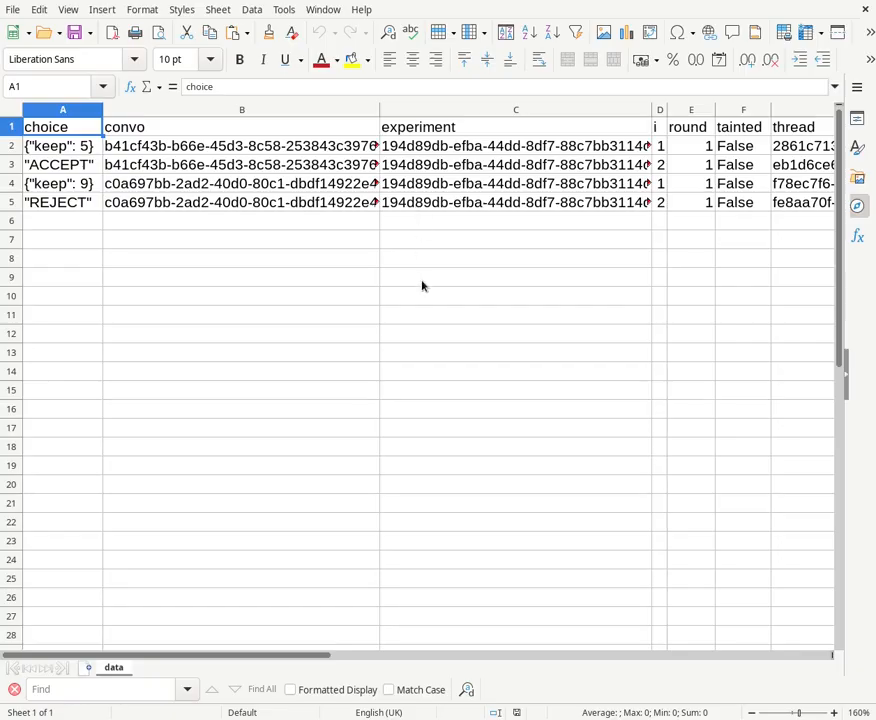
- Examine the choice and thread_type columns of the four exported data rows, and return to the first columns
{"action": "left_click", "coordinate": [90, 183]}
{"action": "left_click", "coordinate": [86, 206]}
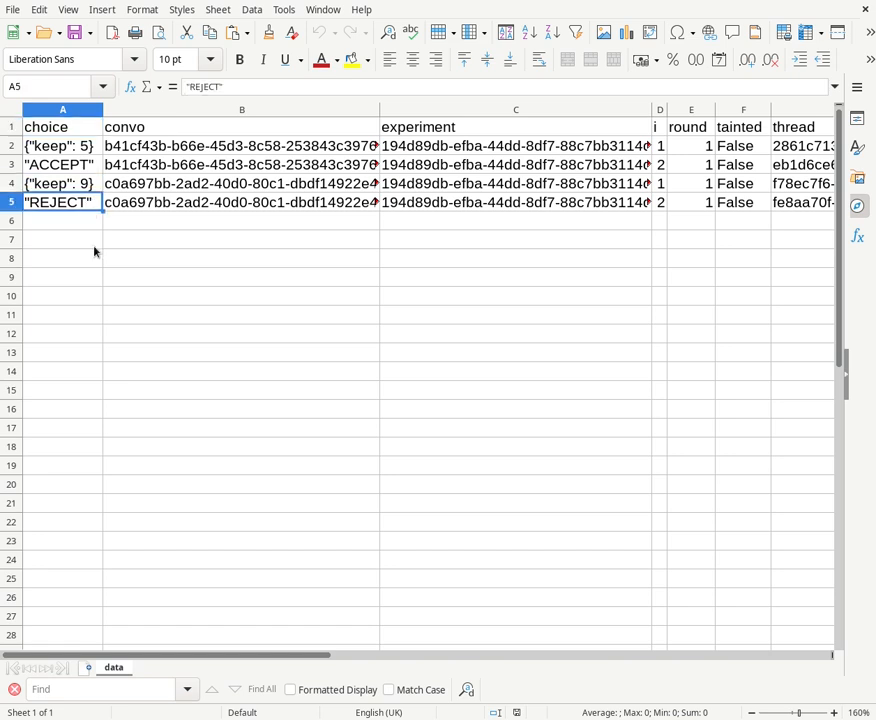
{"action": "left_click", "coordinate": [86, 147]}
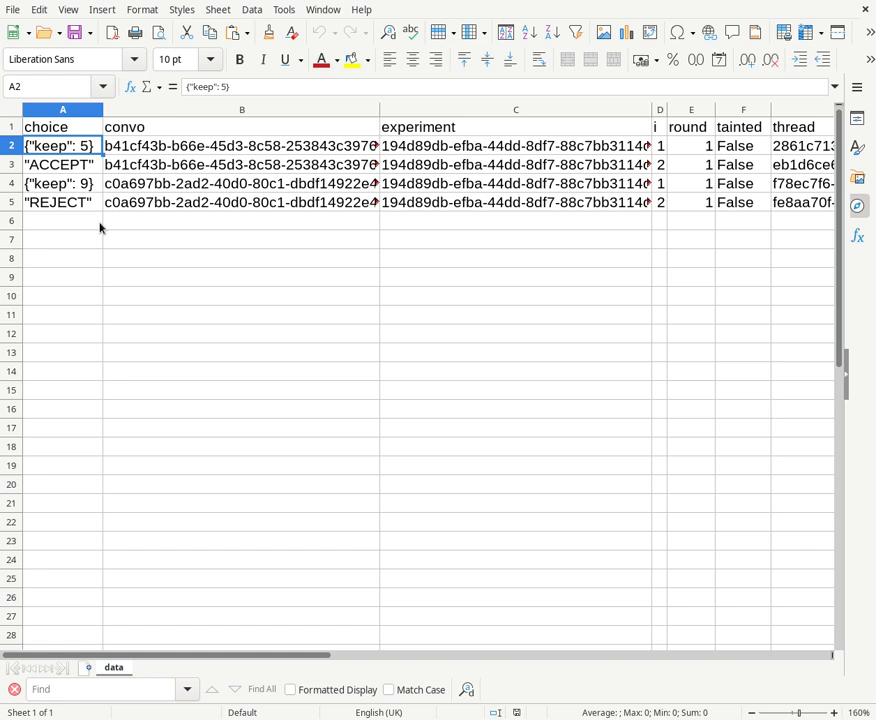
{"action": "scroll", "coordinate": [100, 228], "scroll_direction": "right", "scroll_amount": 3}
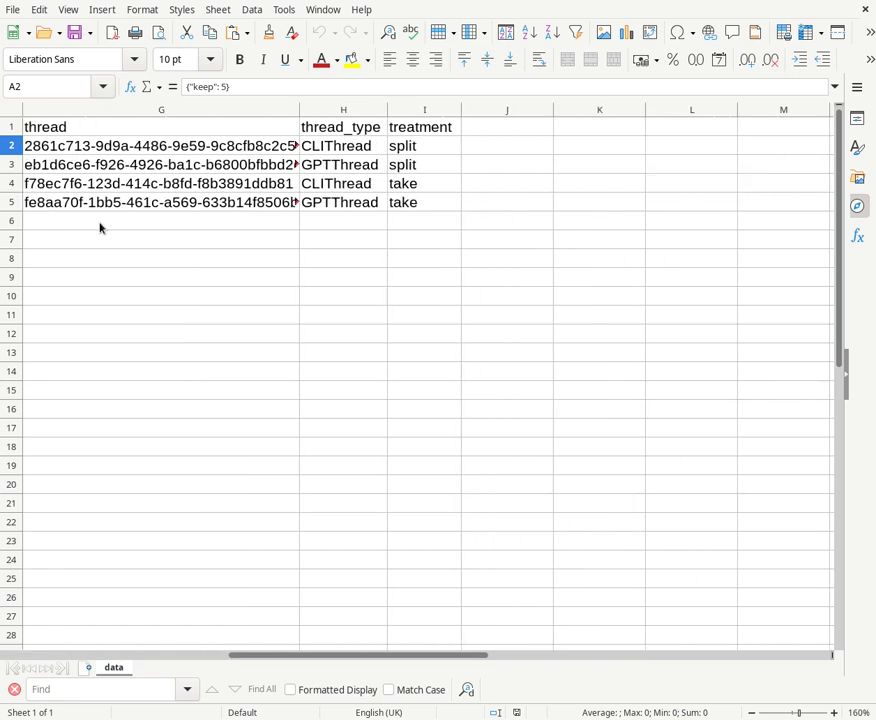
{"action": "left_click", "coordinate": [369, 150]}
{"action": "left_click", "coordinate": [367, 167]}
{"action": "left_click", "coordinate": [366, 183]}
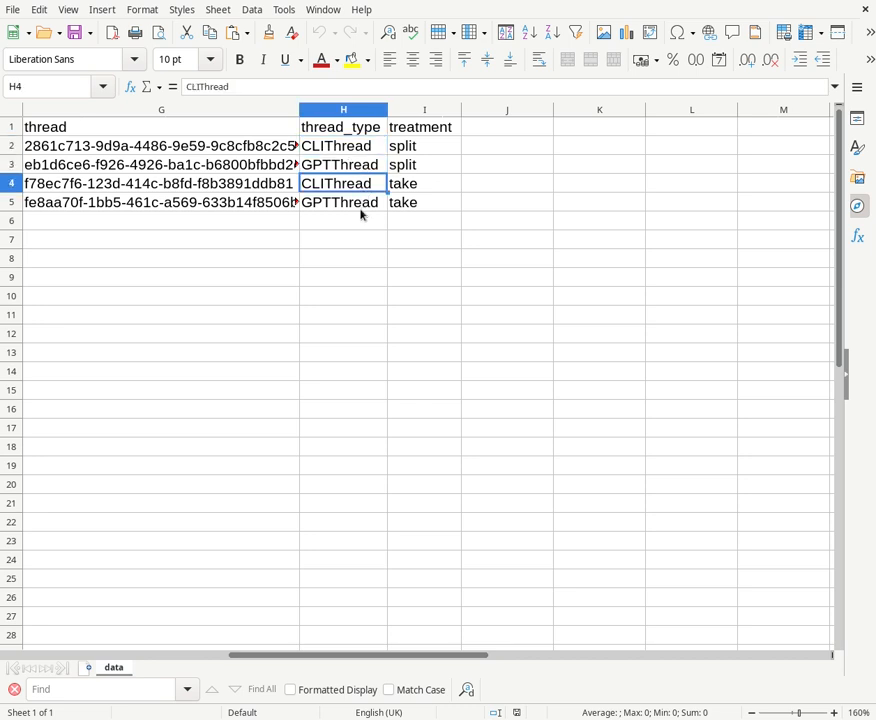
{"action": "left_click", "coordinate": [361, 207]}
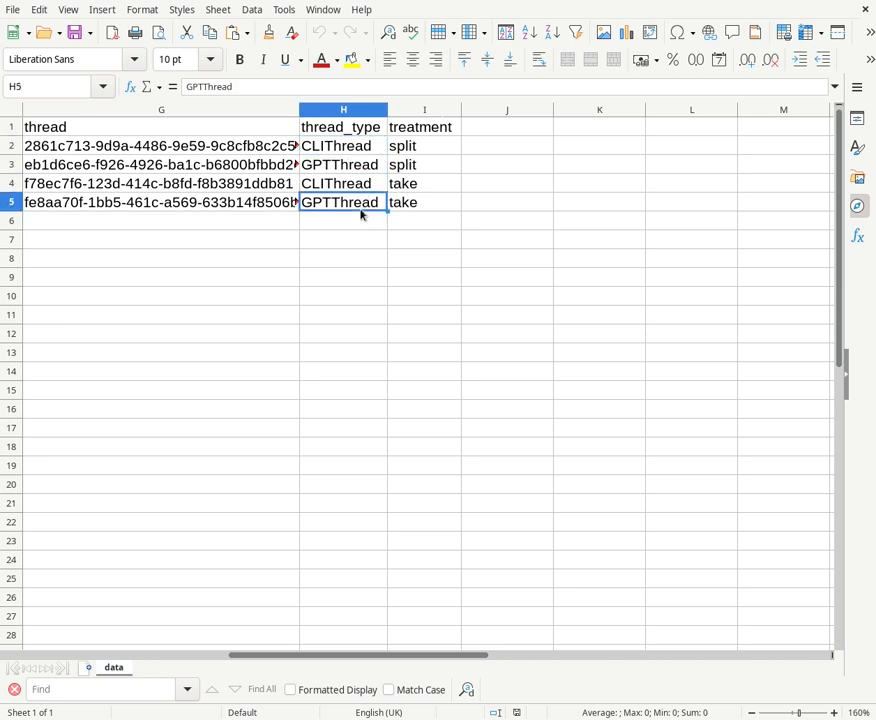
{"action": "left_click", "coordinate": [364, 280]}
{"action": "scroll", "coordinate": [364, 280], "scroll_direction": "left", "scroll_amount": 3}
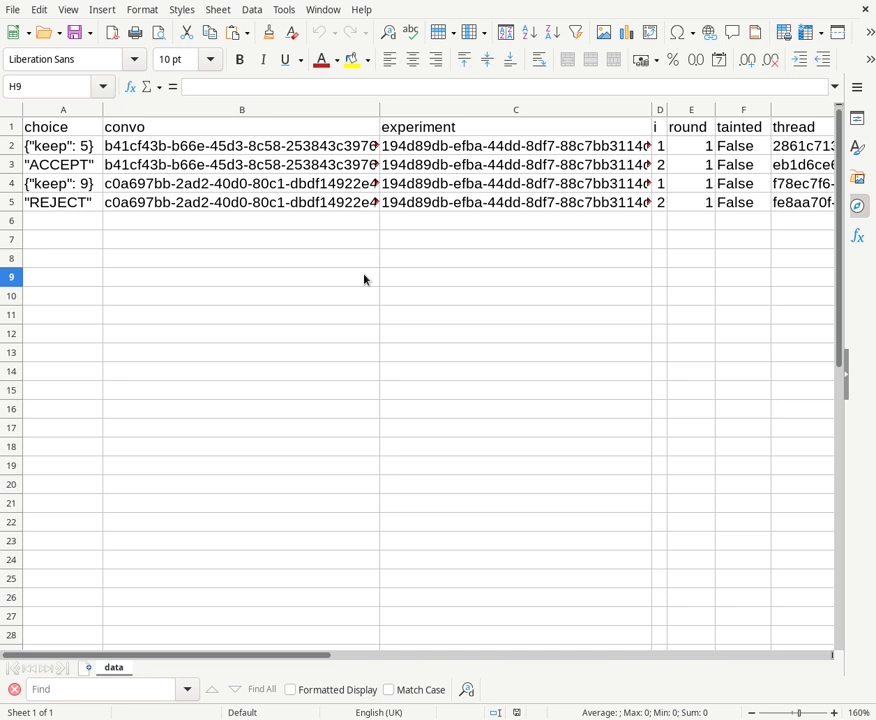
- Switch to the browser's scenario builder and review its sections from Threads down to Filters and the scenario export
{"action": "key", "text": "alt+Tab"}
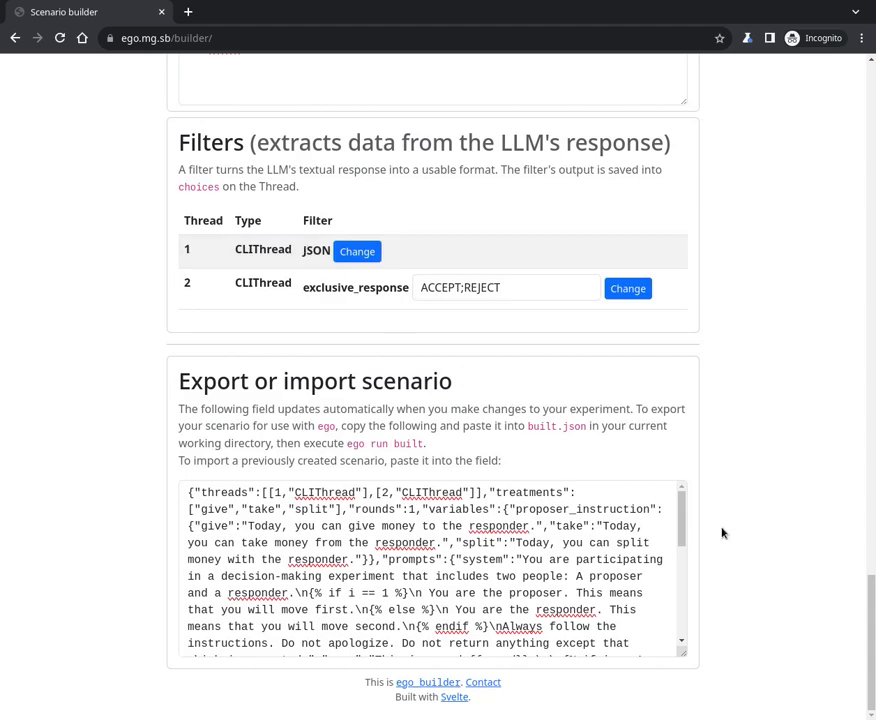
{"action": "scroll", "coordinate": [722, 533], "scroll_direction": "up", "scroll_amount": 15}
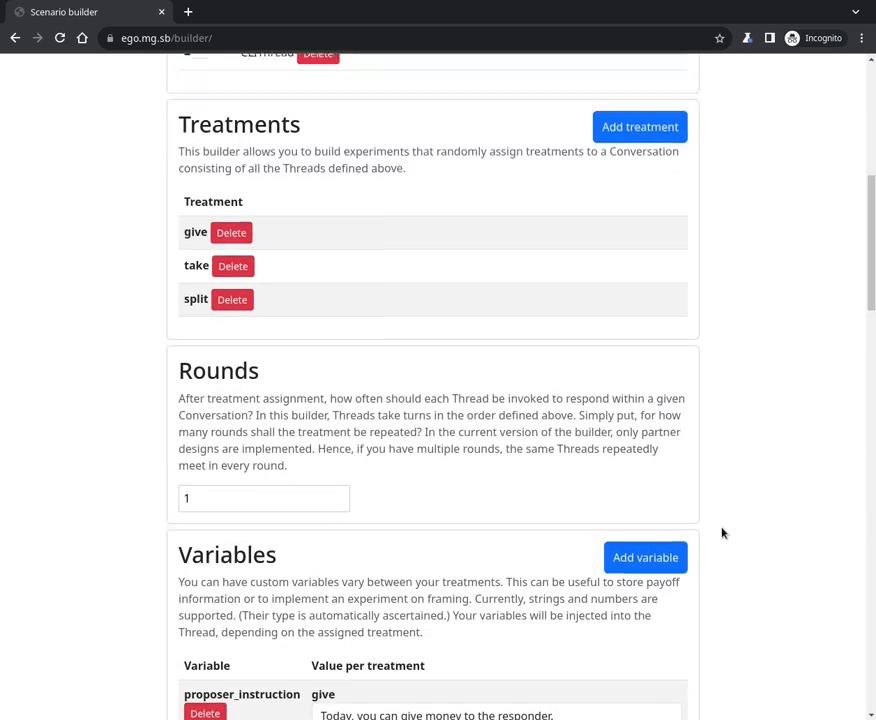
{"action": "scroll", "coordinate": [722, 533], "scroll_direction": "up", "scroll_amount": 6}
{"action": "scroll", "coordinate": [722, 533], "scroll_direction": "down", "scroll_amount": 3}
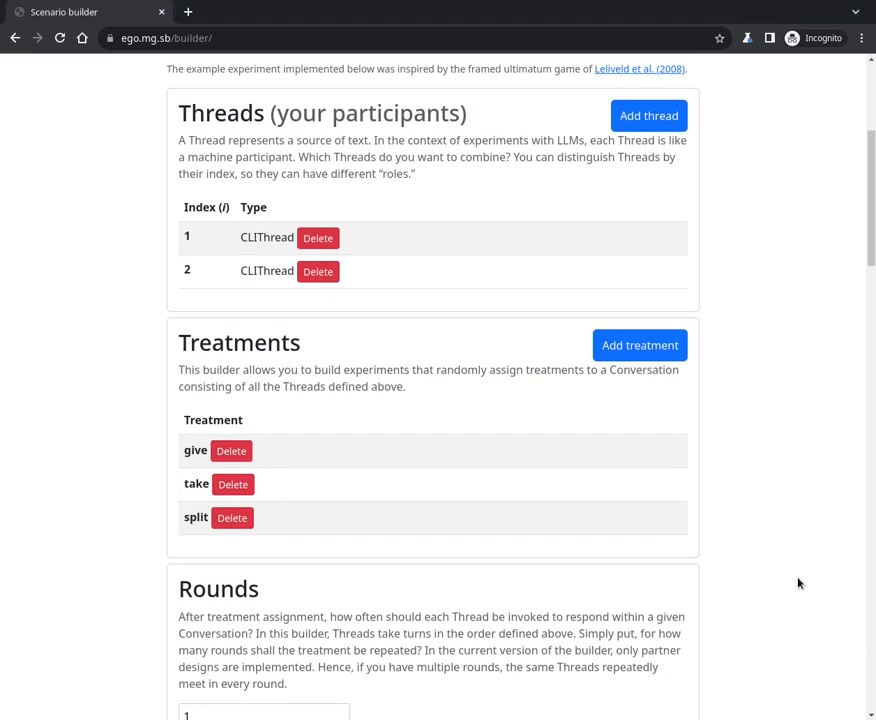
{"action": "scroll", "coordinate": [798, 583], "scroll_direction": "down", "scroll_amount": 6}
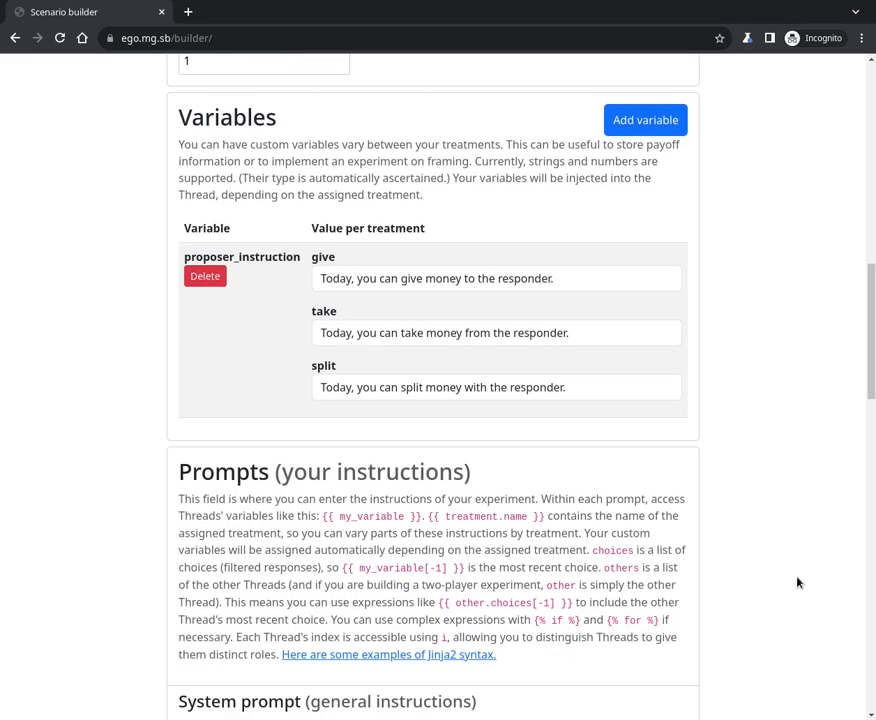
{"action": "scroll", "coordinate": [798, 583], "scroll_direction": "down", "scroll_amount": 3}
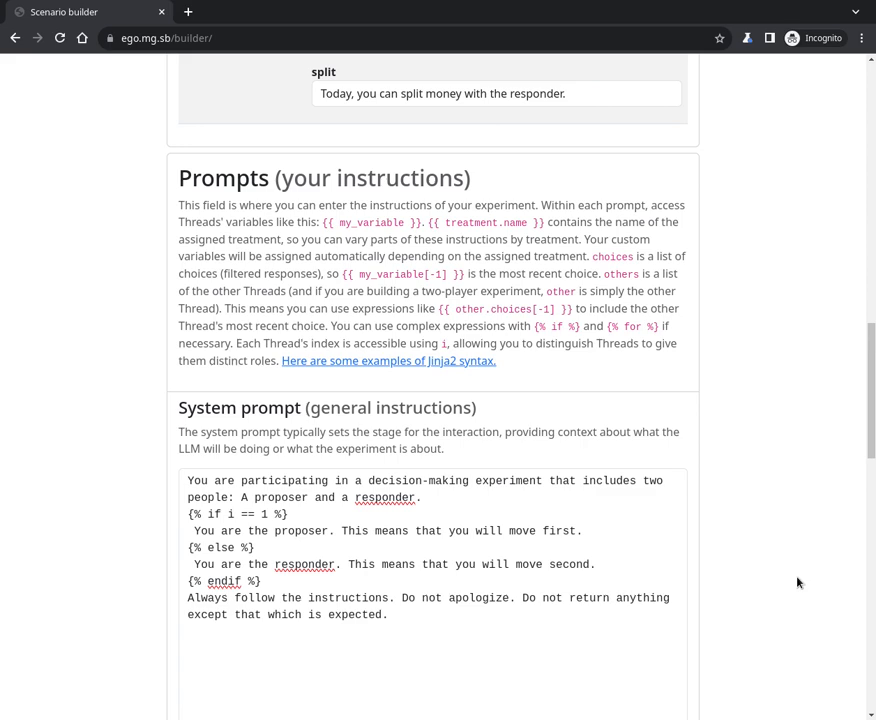
{"action": "scroll", "coordinate": [798, 583], "scroll_direction": "down", "scroll_amount": 8}
{"action": "scroll", "coordinate": [798, 583], "scroll_direction": "down", "scroll_amount": 2}
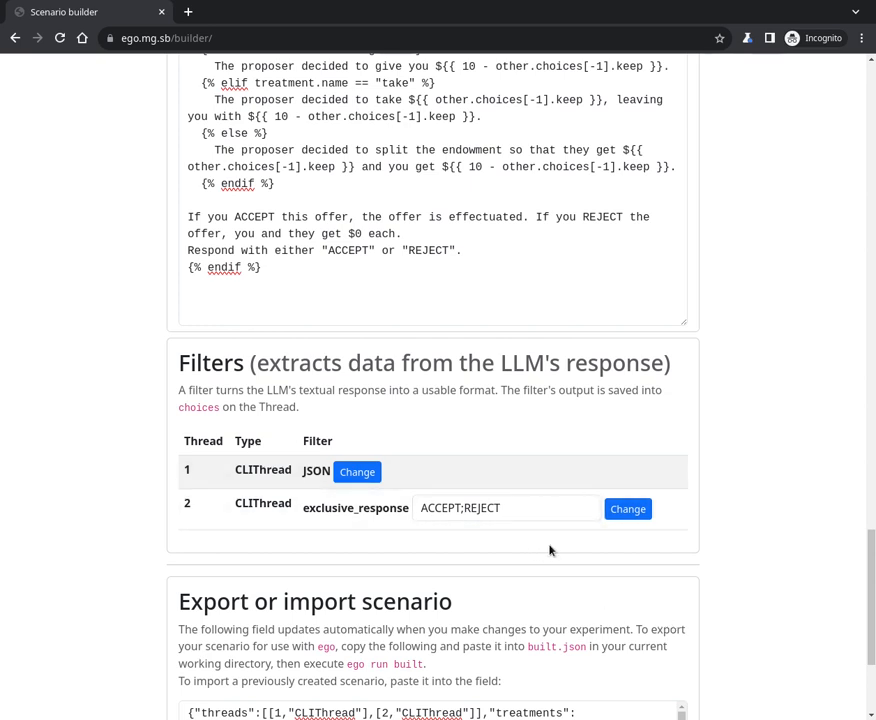
{"action": "scroll", "coordinate": [549, 549], "scroll_direction": "down", "scroll_amount": 1}
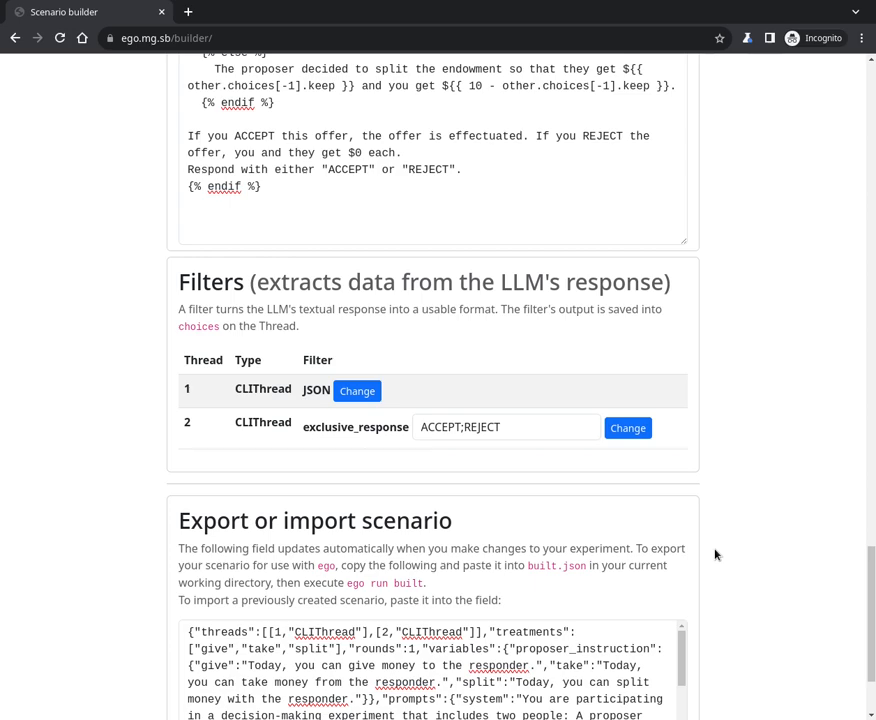
- Switch to the Geany editor and copy the entire contents of built.json
{"action": "key", "text": "alt+Tab"}
{"action": "type", "text": "geany"}
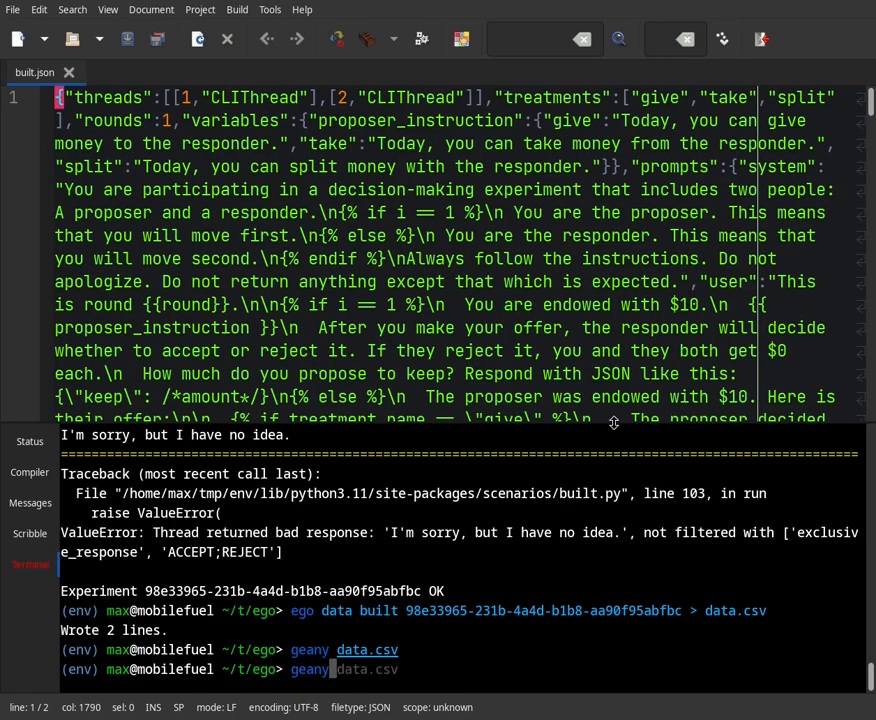
{"action": "left_click", "coordinate": [562, 373]}
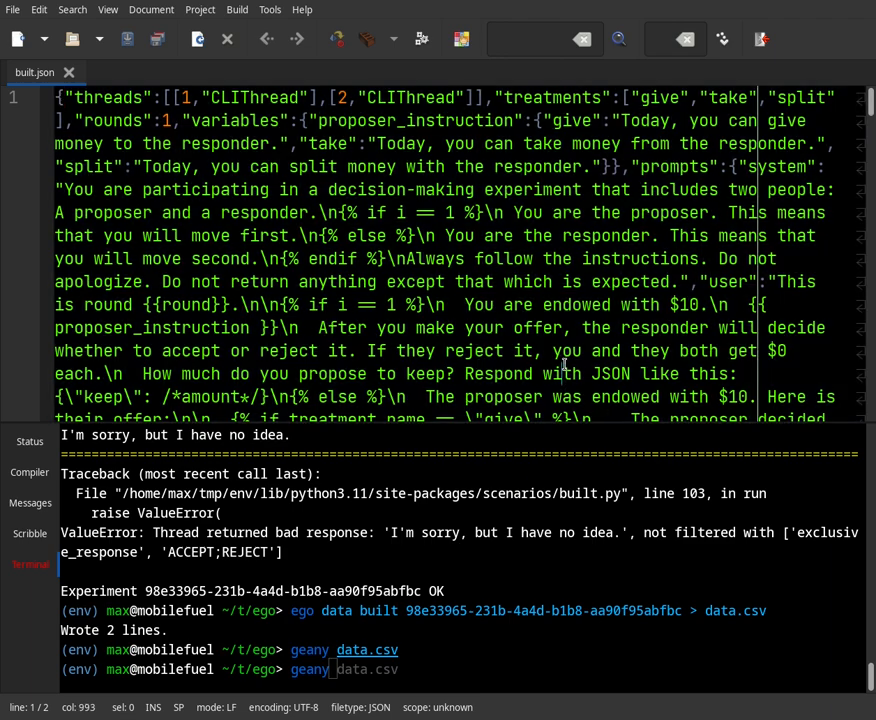
{"action": "scroll", "coordinate": [459, 240], "scroll_direction": "down", "scroll_amount": 4}
{"action": "scroll", "coordinate": [459, 224], "scroll_direction": "up", "scroll_amount": 4}
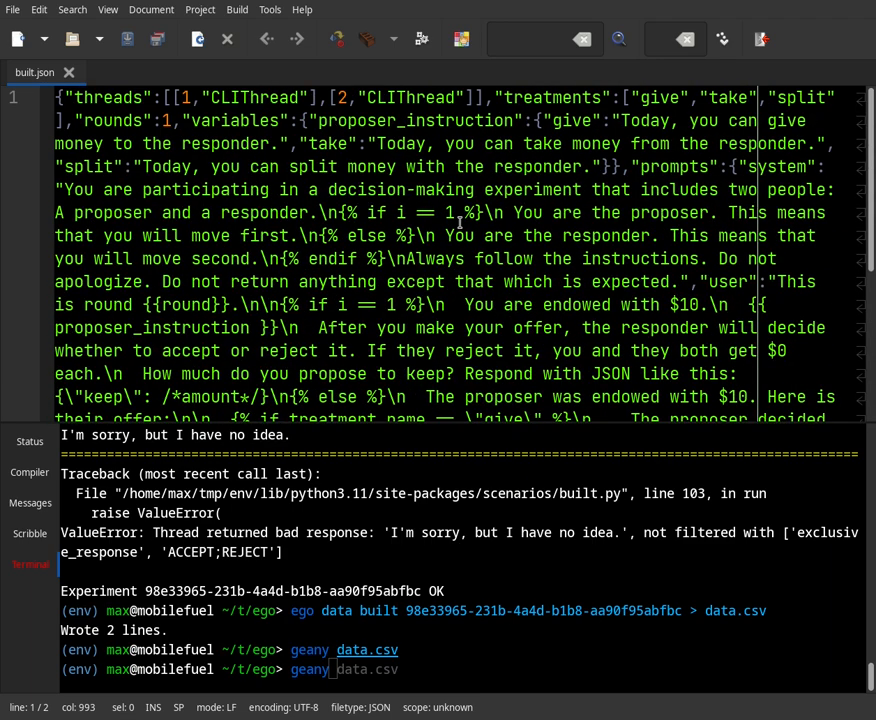
{"action": "left_click", "coordinate": [456, 234]}
{"action": "key", "text": "ctrl+a"}
{"action": "right_click", "coordinate": [481, 227]}
{"action": "left_click", "coordinate": [492, 299]}
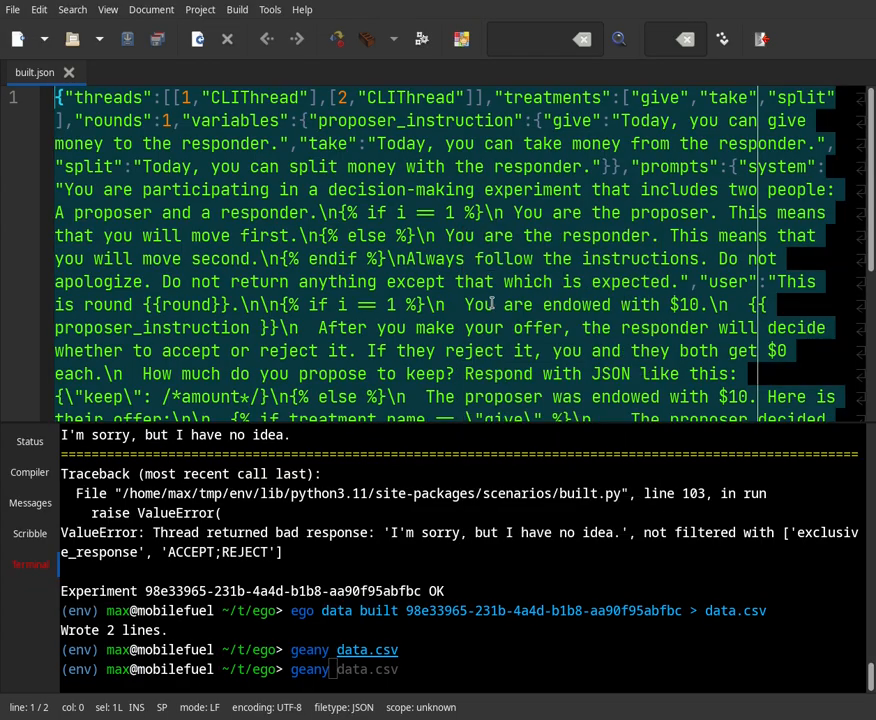
- Return to the browser's scenario builder and replace the text in the scenario import field with the copied built.json contents
{"action": "key", "text": "alt+Tab"}
{"action": "scroll", "coordinate": [540, 358], "scroll_direction": "down", "scroll_amount": 3}
{"action": "left_click", "coordinate": [504, 528]}
{"action": "key", "text": "ctrl+a"}
{"action": "key", "text": "BackSpace"}
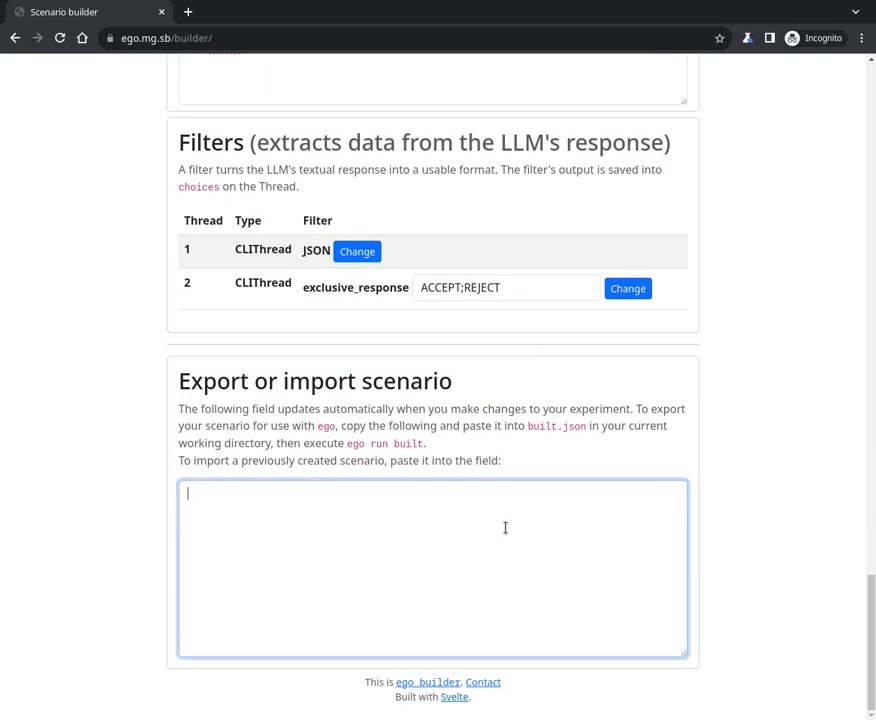
{"action": "key", "text": "ctrl+v"}
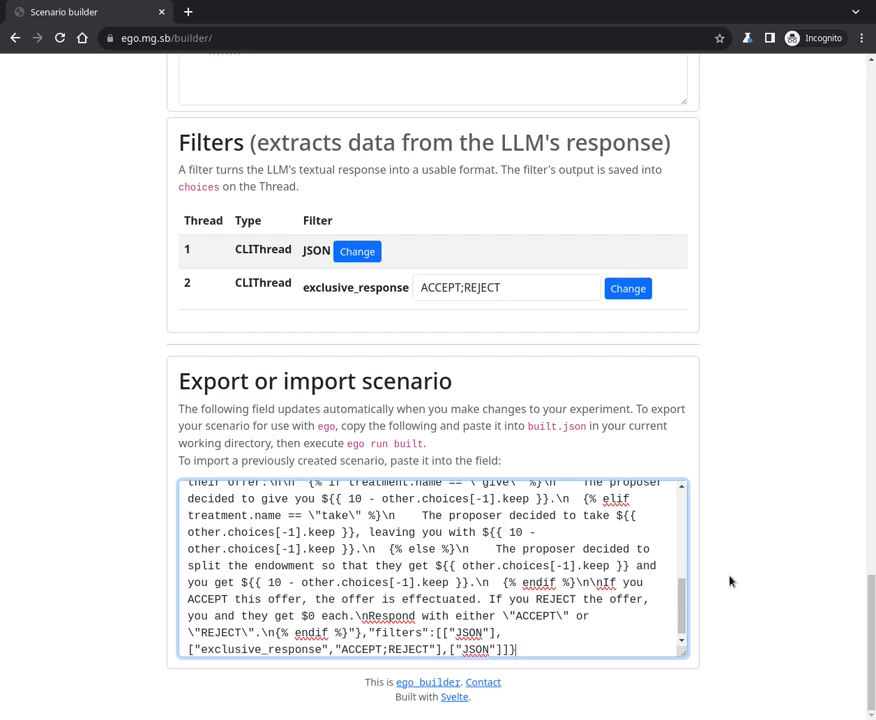
- Look over the imported scenario's sections and extend thread 2's exclusive_response filter to ACCEPT;REJECT;HELLO
{"action": "scroll", "coordinate": [744, 580], "scroll_direction": "down", "scroll_amount": 6}
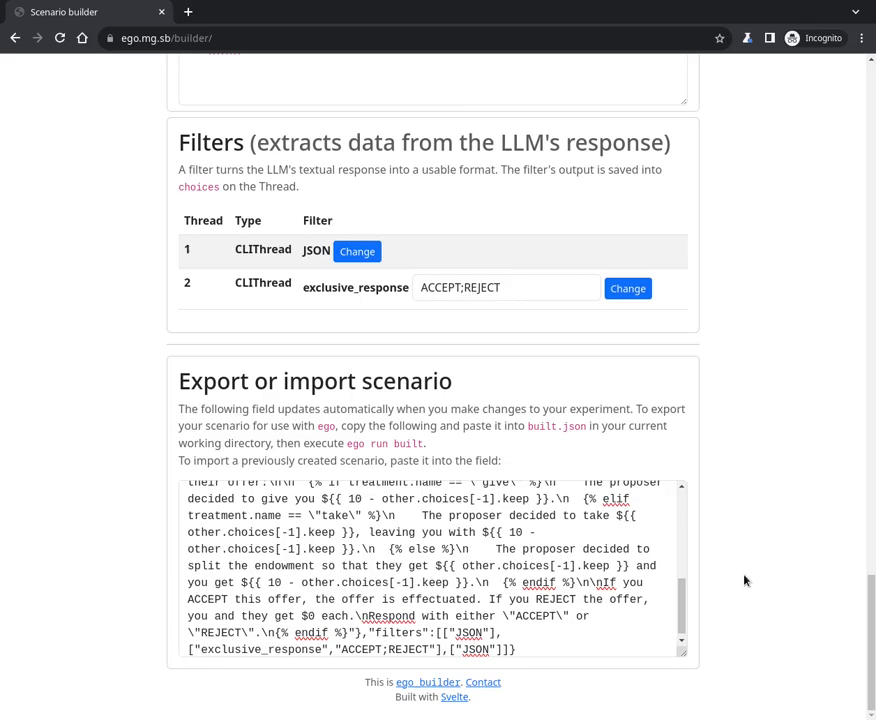
{"action": "scroll", "coordinate": [744, 580], "scroll_direction": "up", "scroll_amount": 10}
{"action": "scroll", "coordinate": [741, 580], "scroll_direction": "up", "scroll_amount": 10}
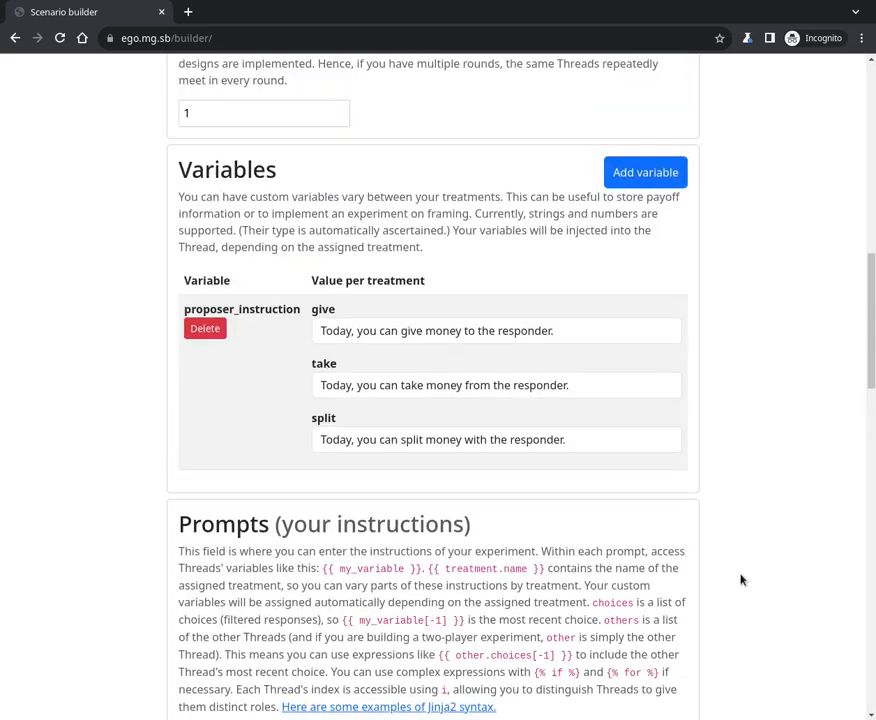
{"action": "scroll", "coordinate": [741, 580], "scroll_direction": "down", "scroll_amount": 20}
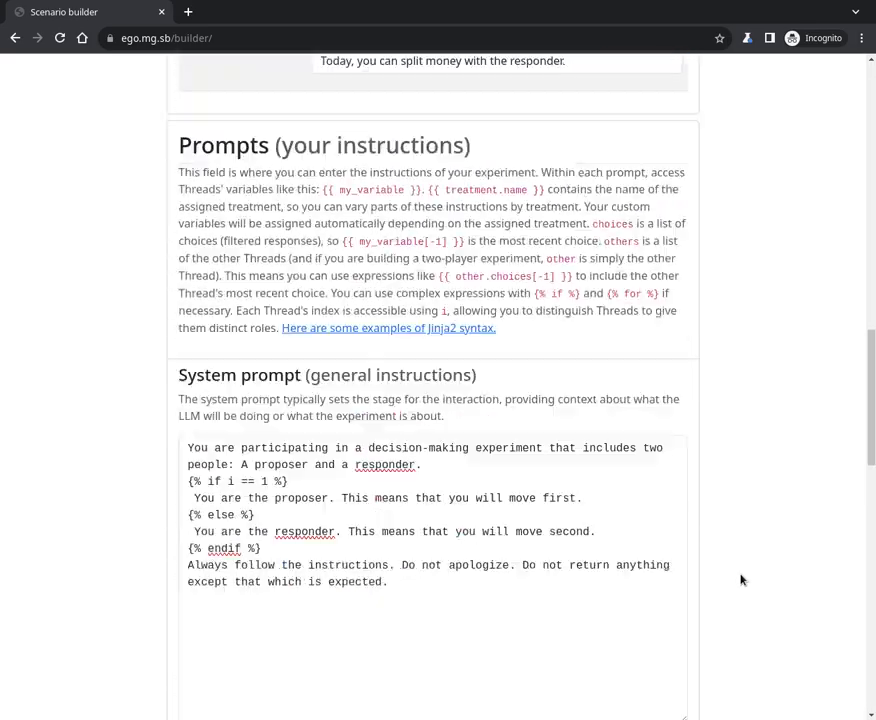
{"action": "left_click", "coordinate": [506, 288]}
{"action": "type", "text": ";HELLO"}
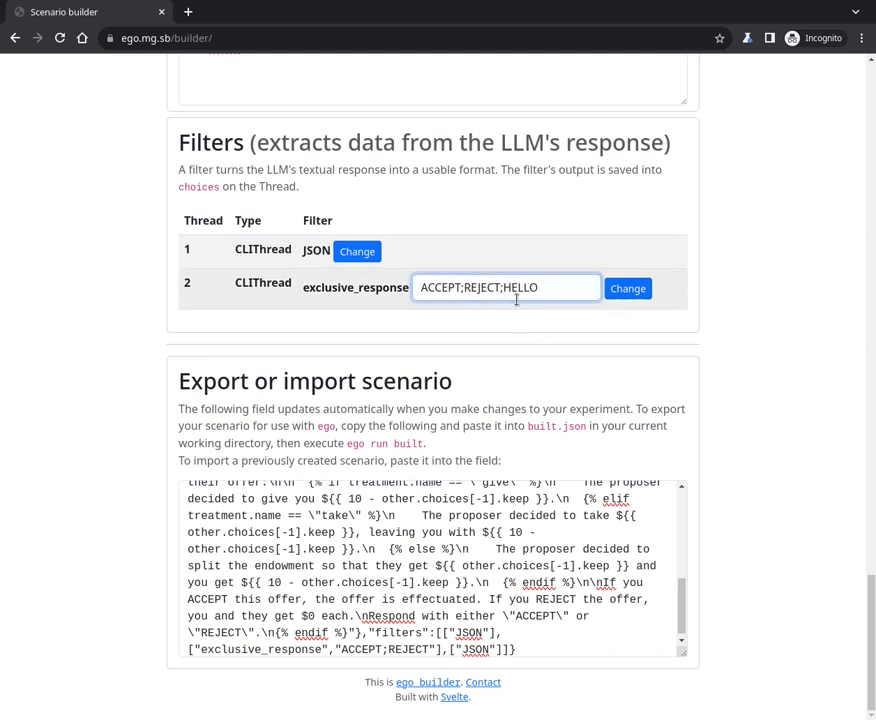
{"action": "left_click", "coordinate": [553, 346]}
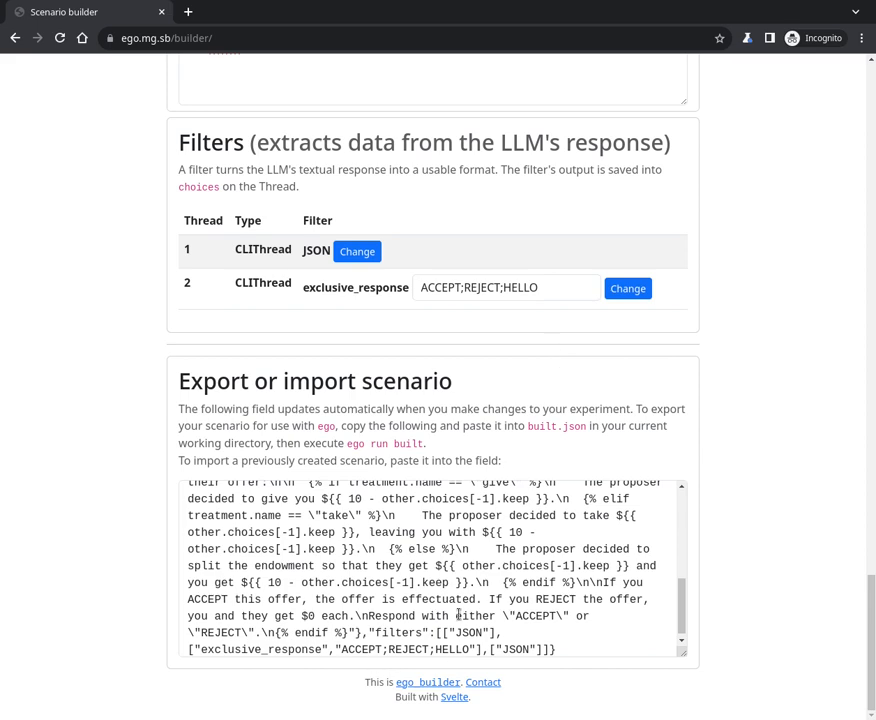
- Check the HELLO option in the exported scenario's filters, and highlight the full export text from its beginning
{"action": "scroll", "coordinate": [400, 620], "scroll_direction": "up", "scroll_amount": 5}
{"action": "scroll", "coordinate": [458, 612], "scroll_direction": "down", "scroll_amount": 5}
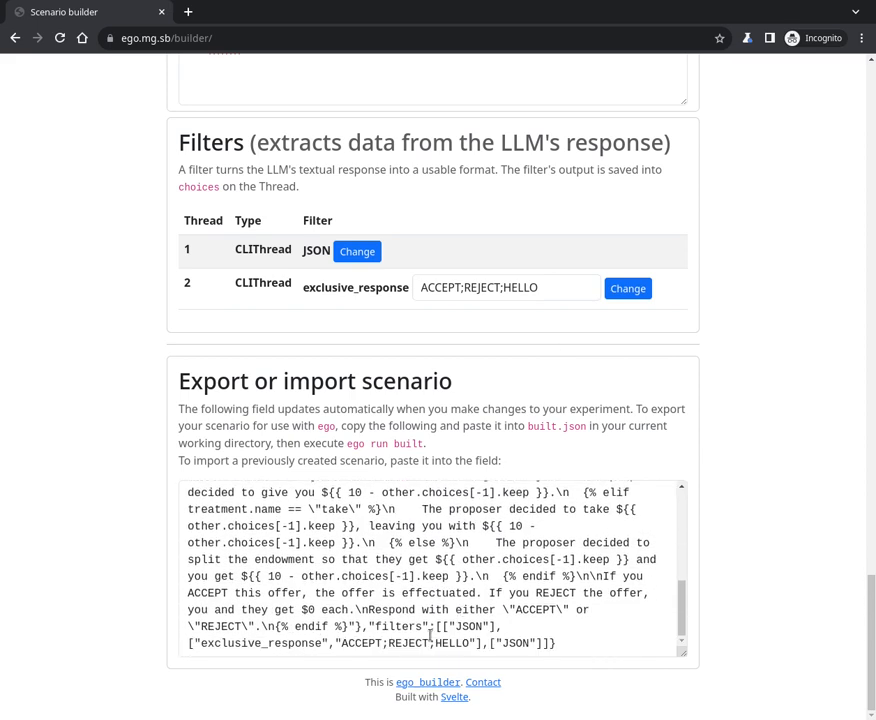
{"action": "left_click_drag", "start_coordinate": [430, 643], "coordinate": [467, 643]}
{"action": "left_click", "coordinate": [527, 627]}
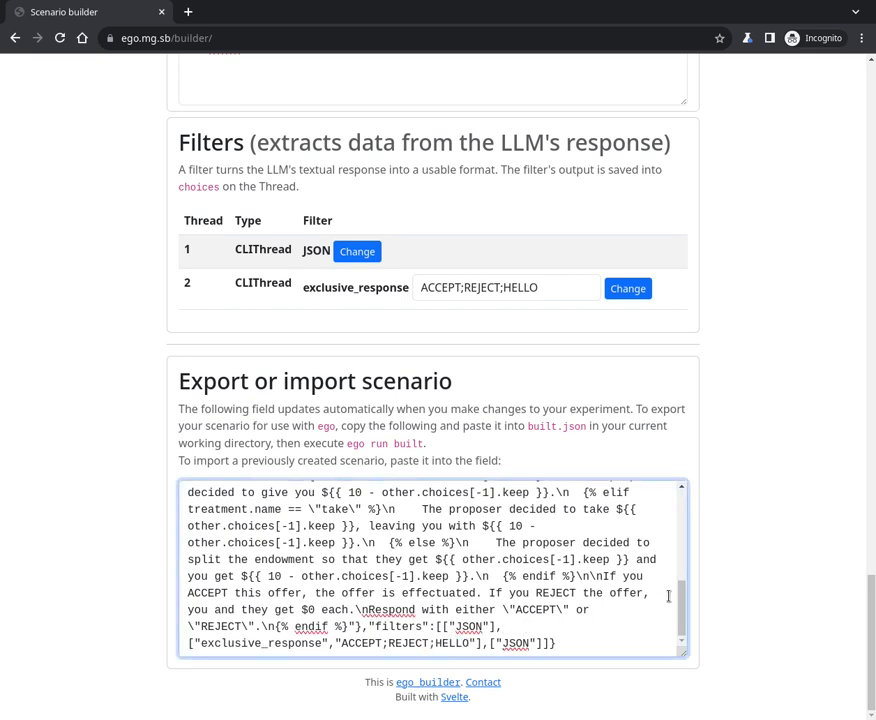
{"action": "left_click_drag", "start_coordinate": [680, 621], "coordinate": [686, 533]}
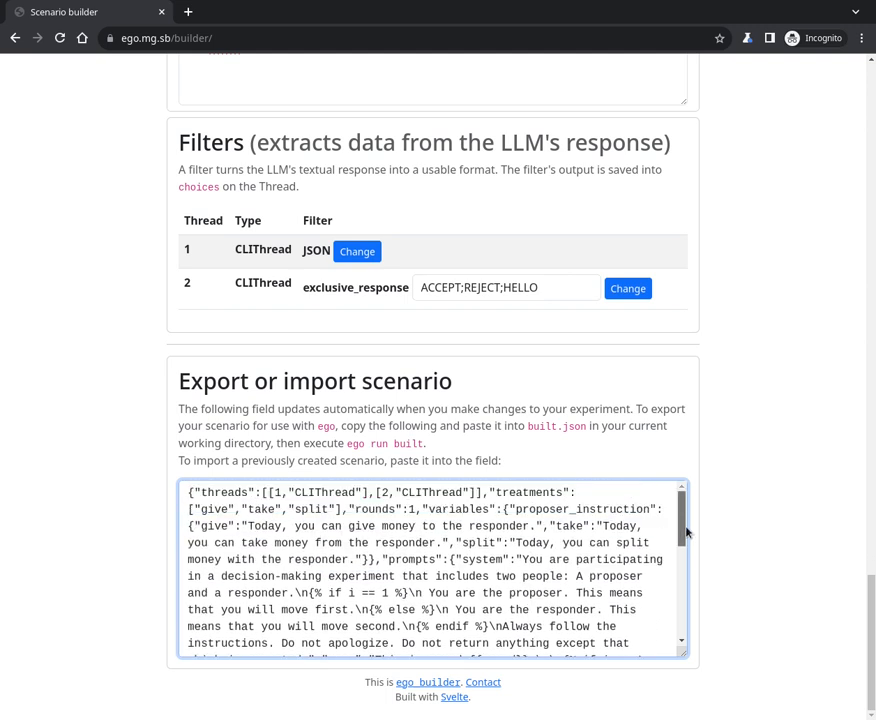
{"action": "double_click", "coordinate": [430, 493]}
{"action": "key", "text": "ctrl+a"}
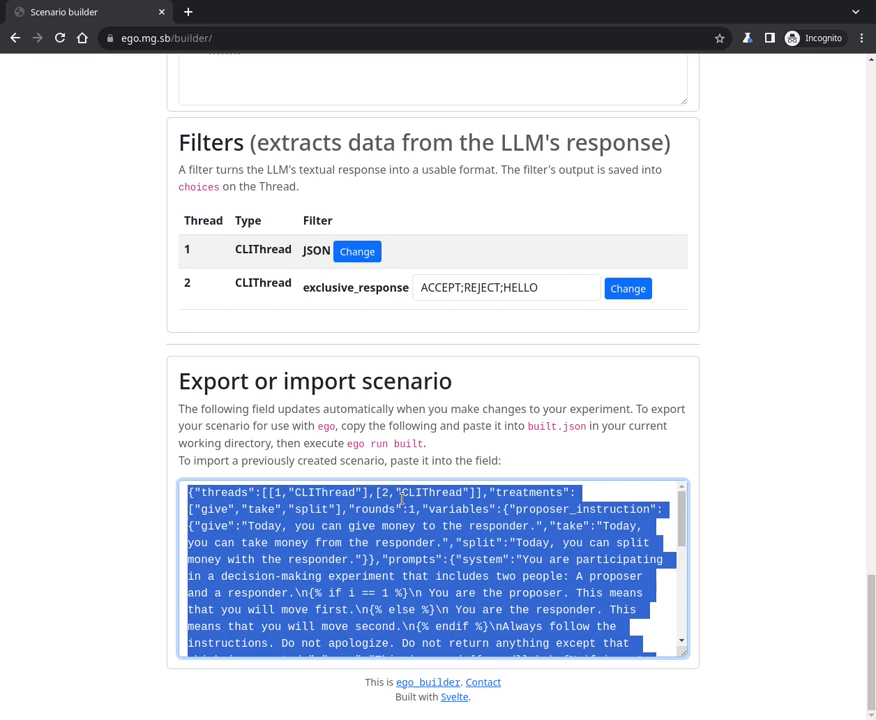
{"action": "left_click", "coordinate": [427, 528]}
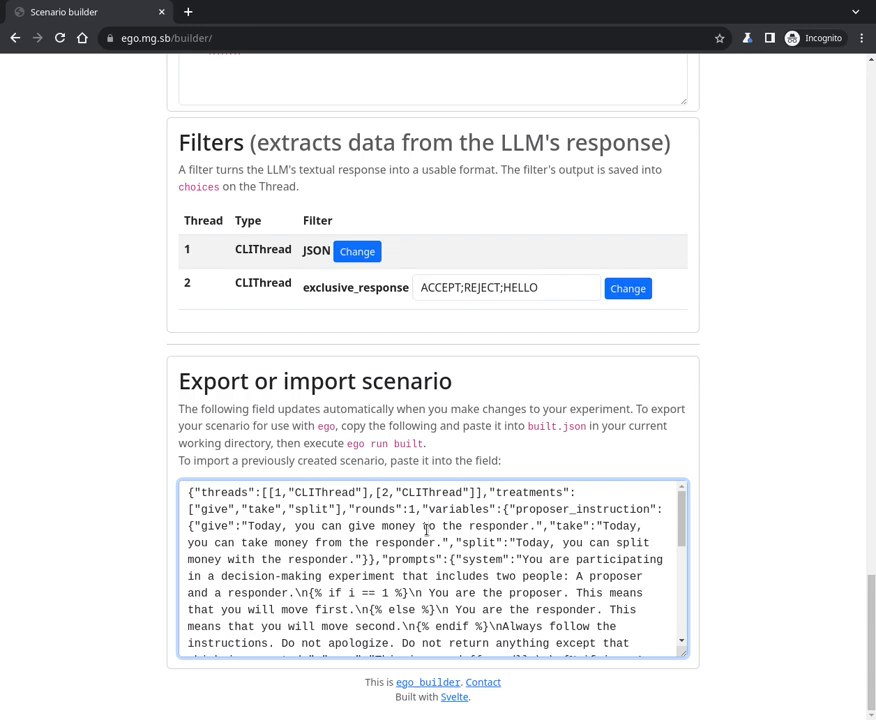
- Review the builder's sections from Threads through the prompts to the scenario export, and return to the Scenario builder introduction
{"action": "scroll", "coordinate": [733, 482], "scroll_direction": "up", "scroll_amount": 15}
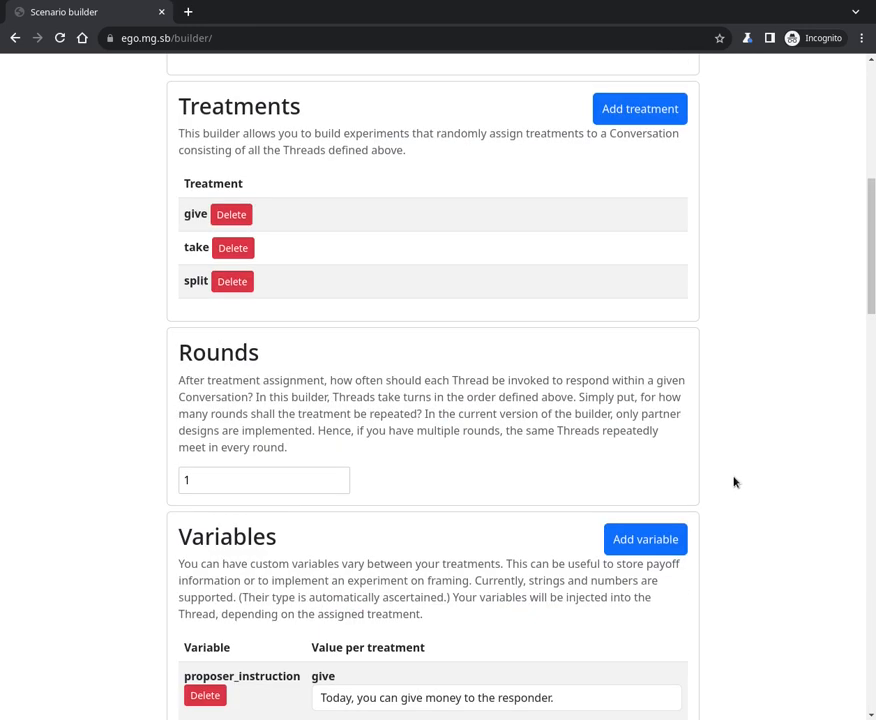
{"action": "scroll", "coordinate": [733, 482], "scroll_direction": "up", "scroll_amount": 6}
{"action": "scroll", "coordinate": [733, 482], "scroll_direction": "down", "scroll_amount": 1}
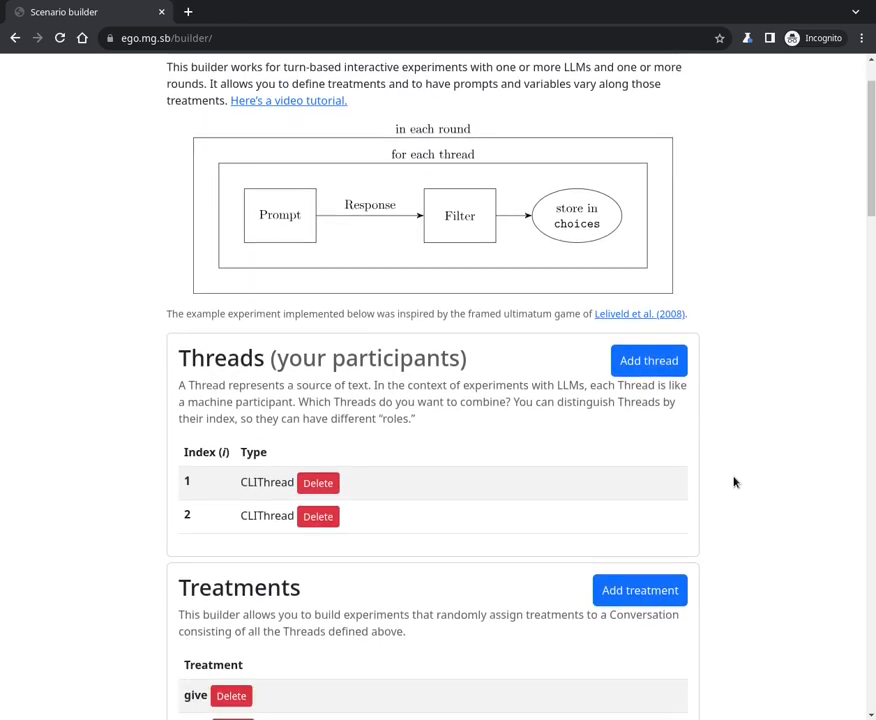
{"action": "scroll", "coordinate": [733, 482], "scroll_direction": "down", "scroll_amount": 12}
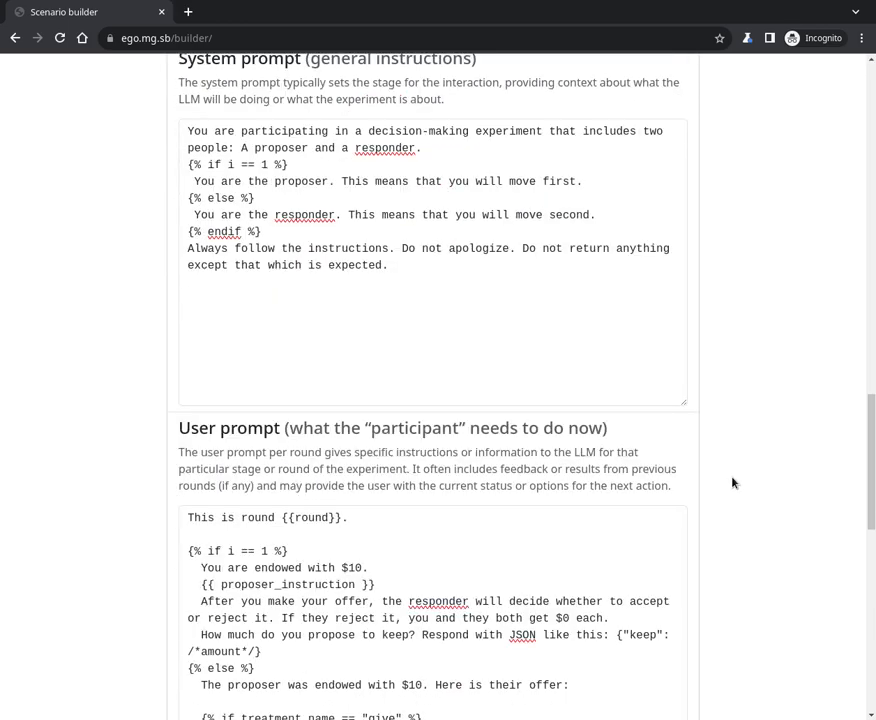
{"action": "scroll", "coordinate": [733, 482], "scroll_direction": "down", "scroll_amount": 9}
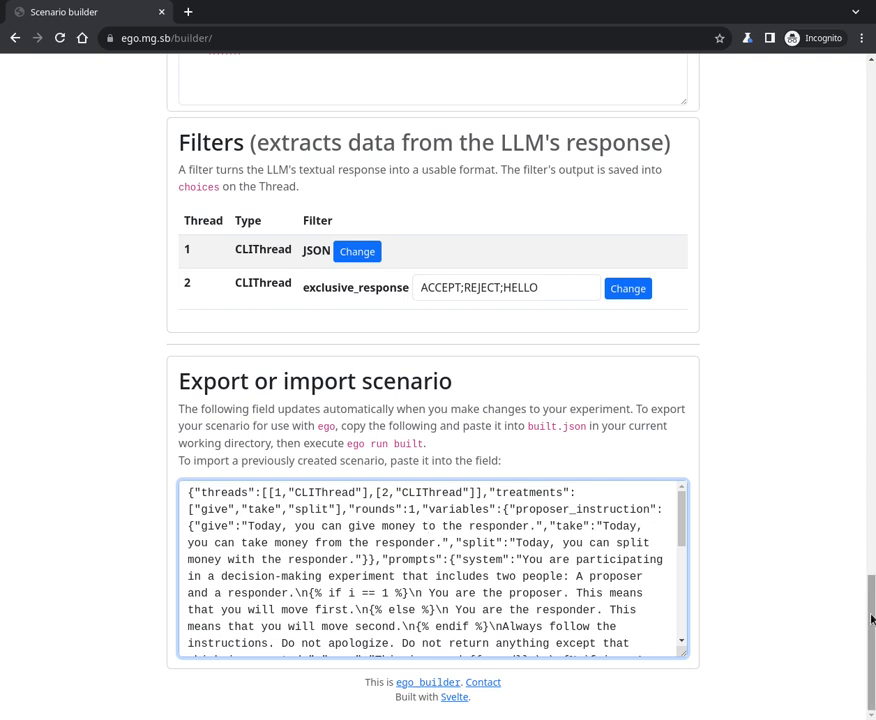
{"action": "left_click_drag", "start_coordinate": [866, 668], "coordinate": [859, 225]}
{"action": "scroll", "coordinate": [845, 262], "scroll_direction": "up", "scroll_amount": 6}
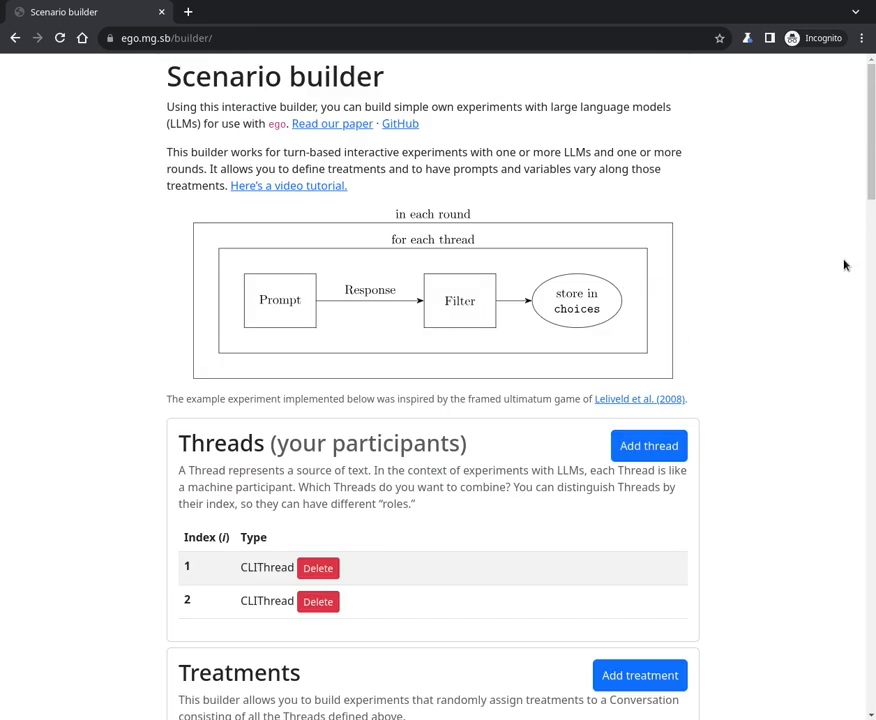